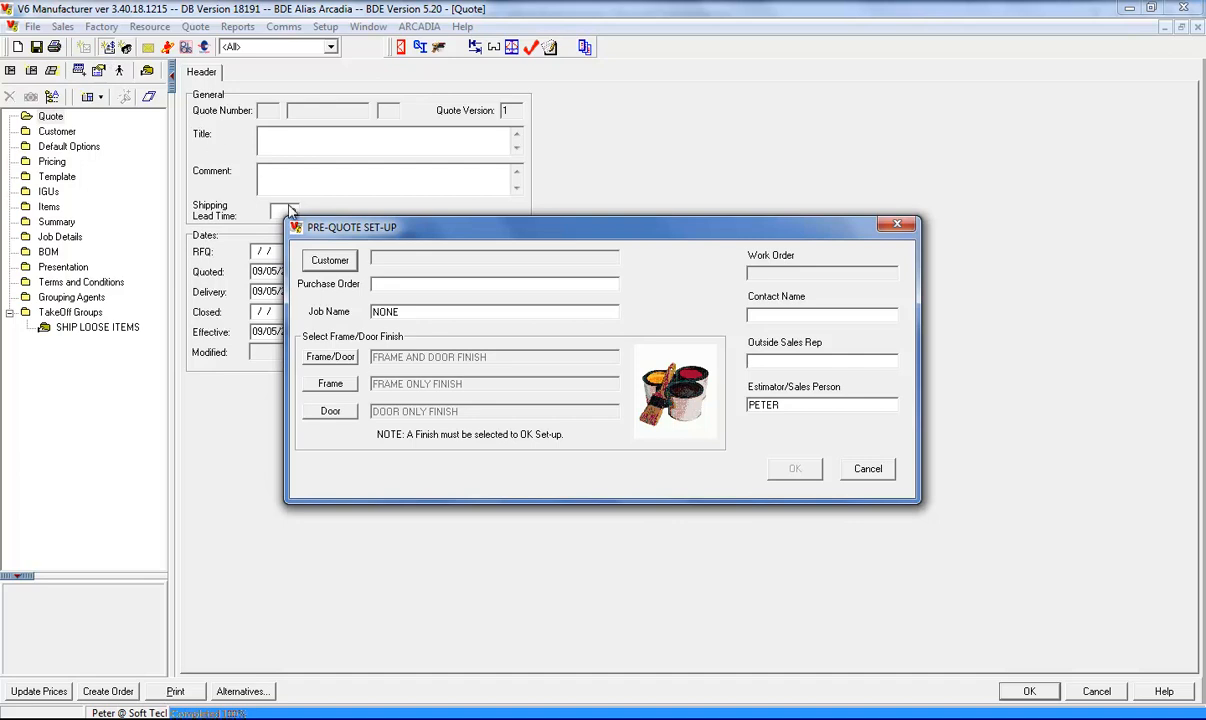
Step: Choose A GC COMPANY as the quote's customer and enter High School as the job name
click(329, 260)
click(320, 266)
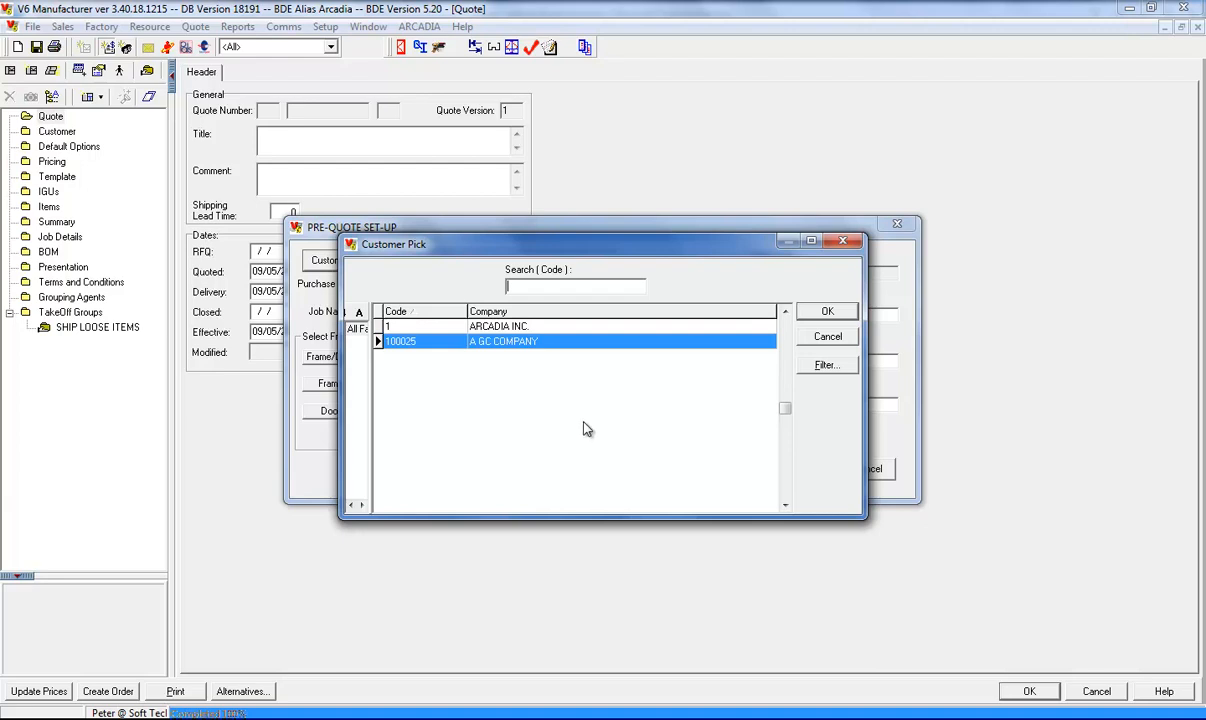
key(Return)
text(High School)
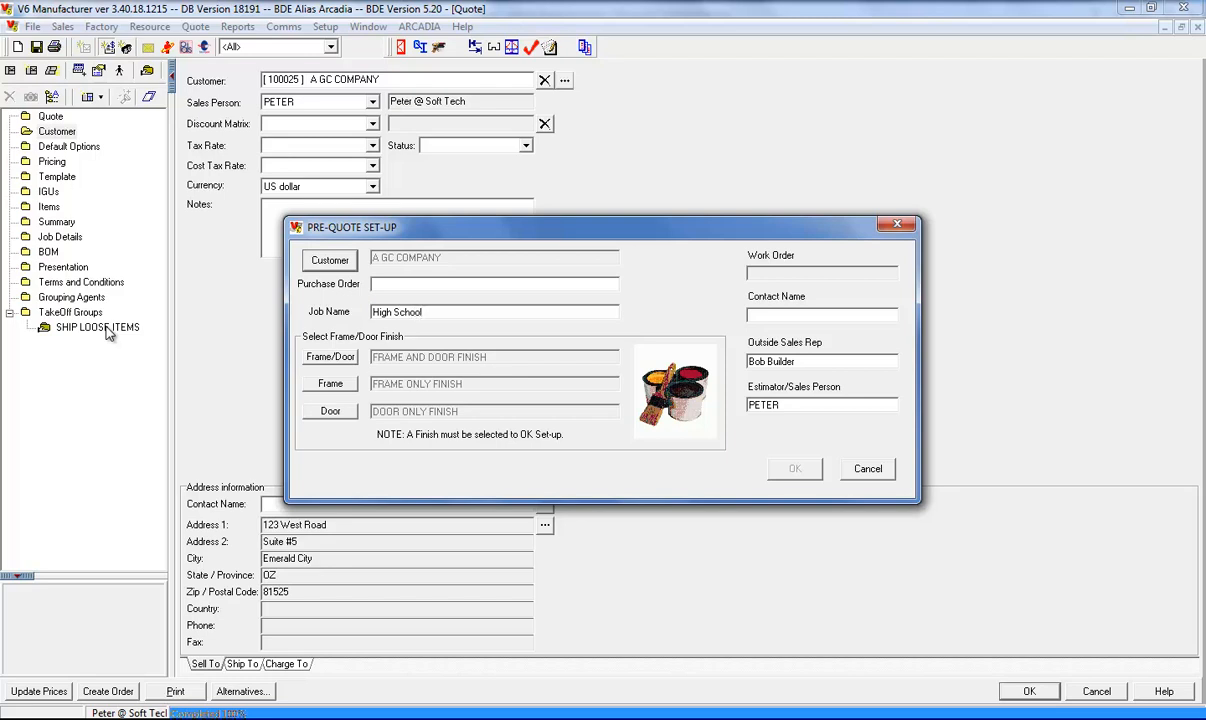
Step: Set the combined frame and door finish to AC-2 from the Class II Clear Anodized group, with a Clear Anodized threshold finish
click(332, 357)
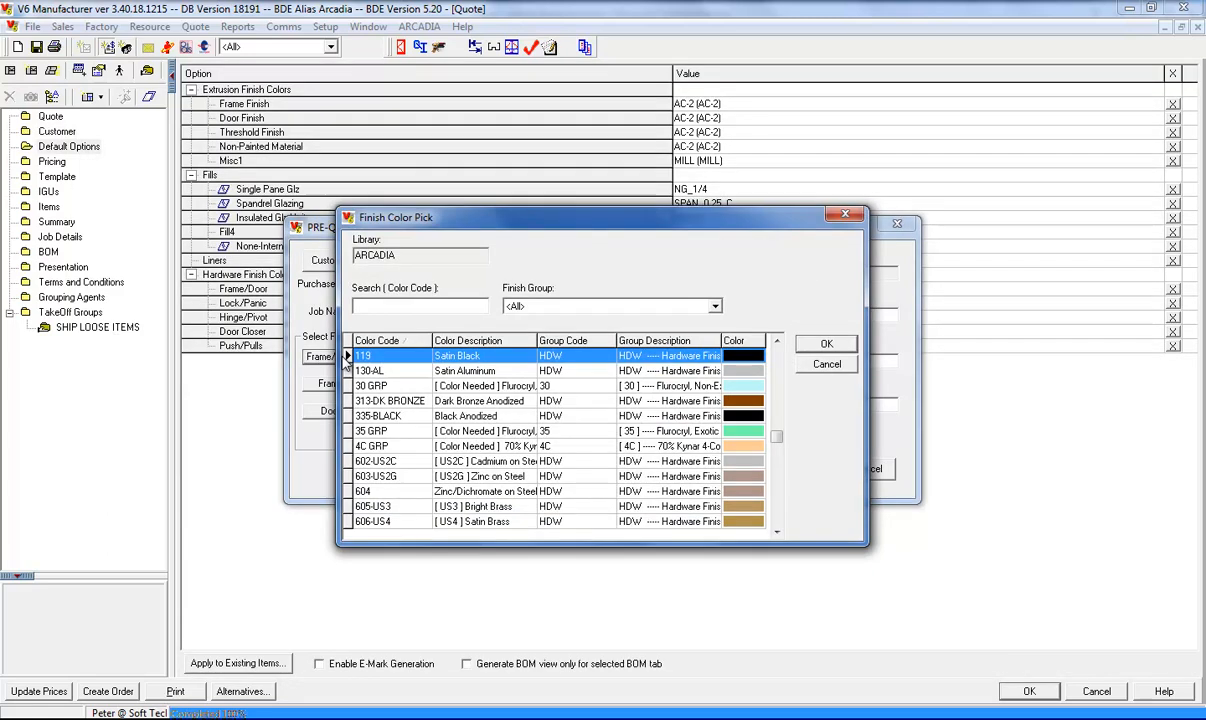
click(776, 532)
click(776, 532)
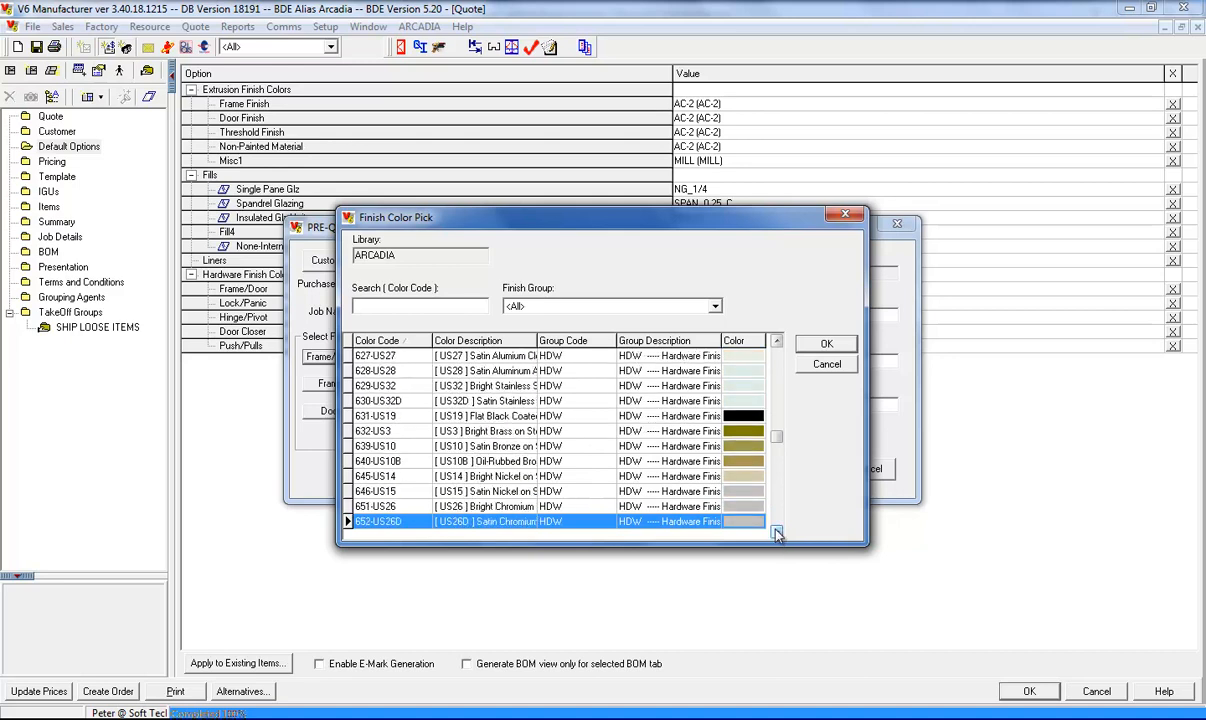
click(620, 308)
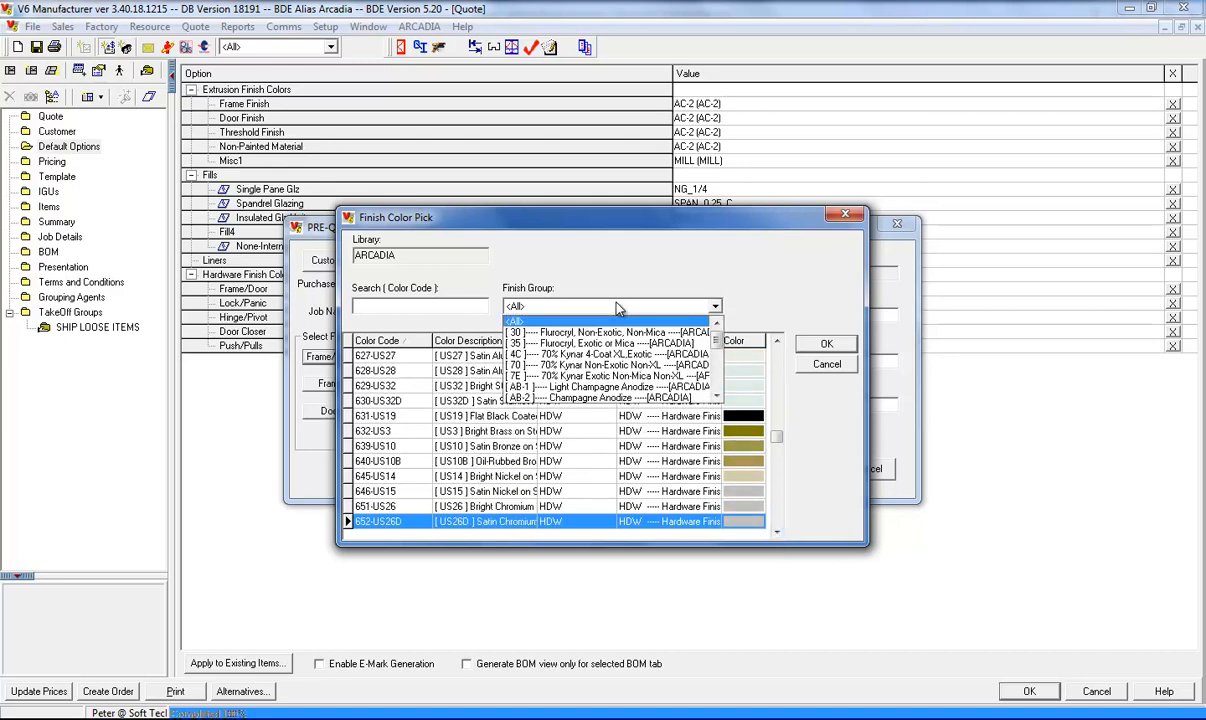
scroll(640, 370, down, 2)
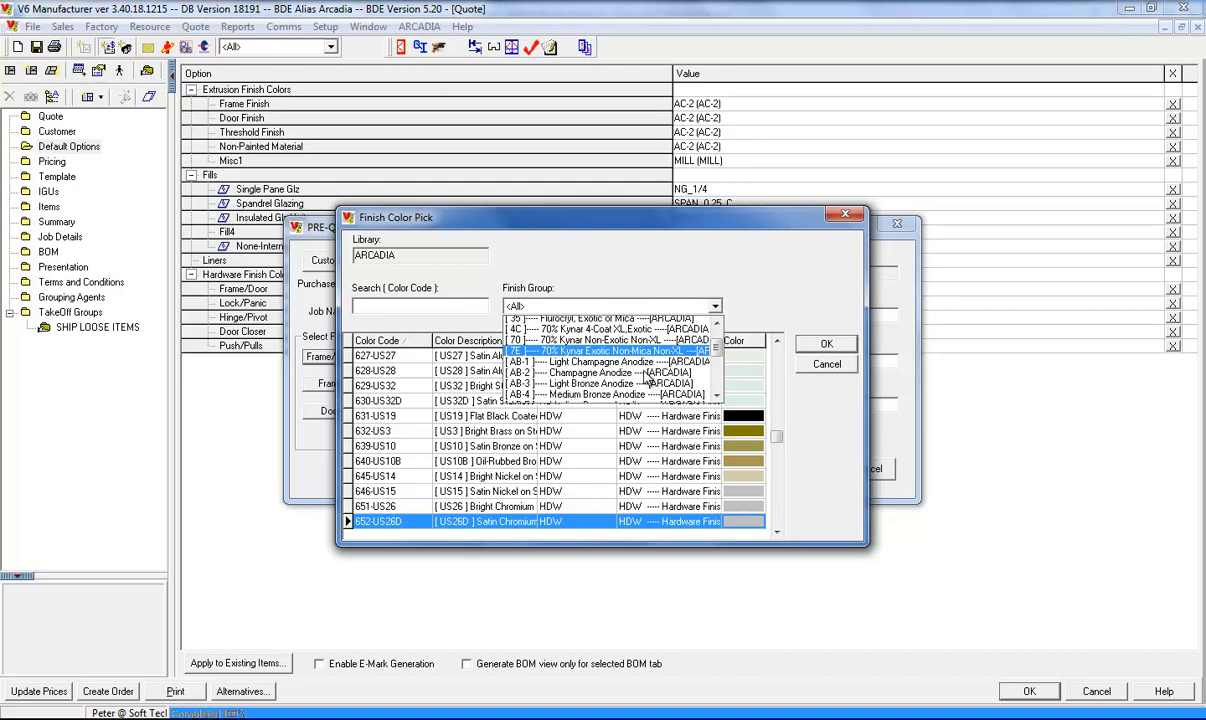
scroll(645, 385, down, 3)
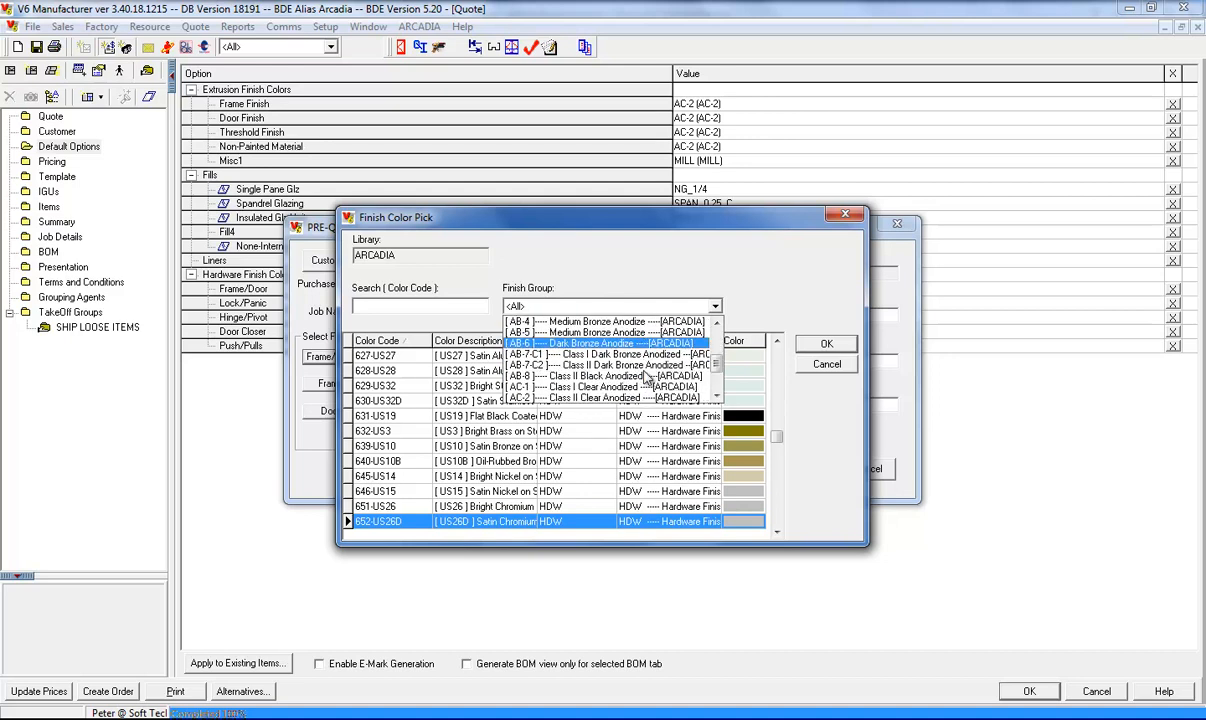
click(645, 399)
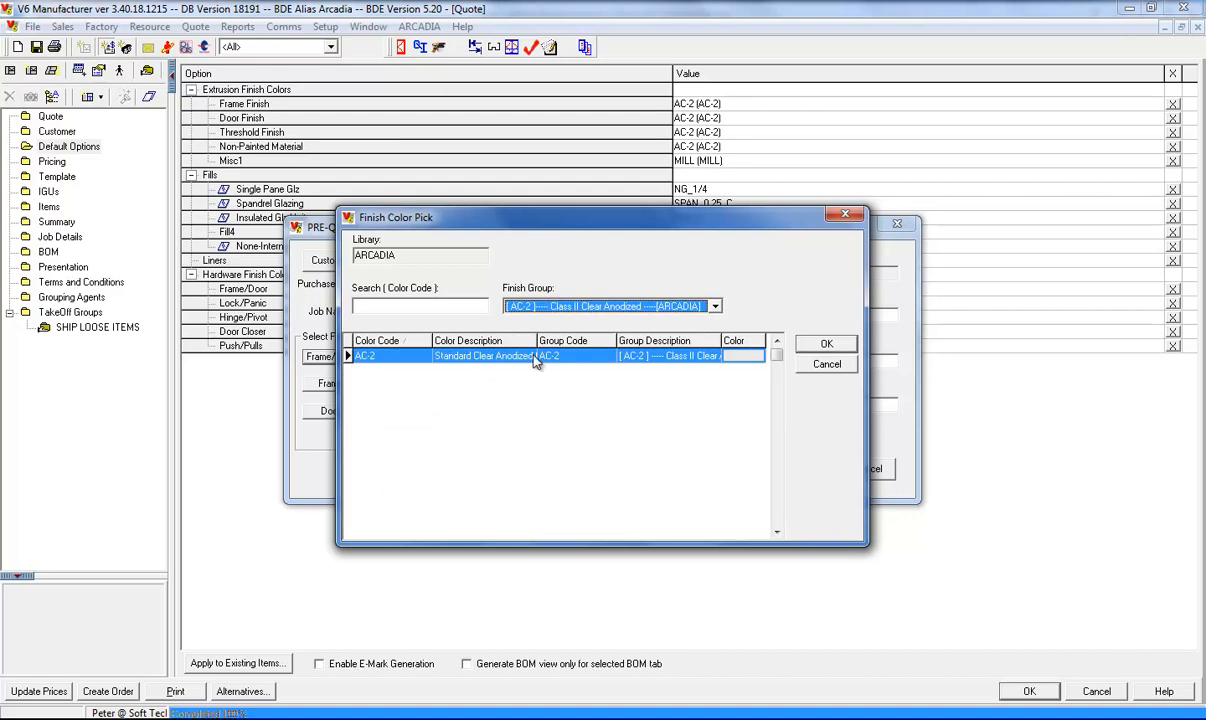
click(818, 344)
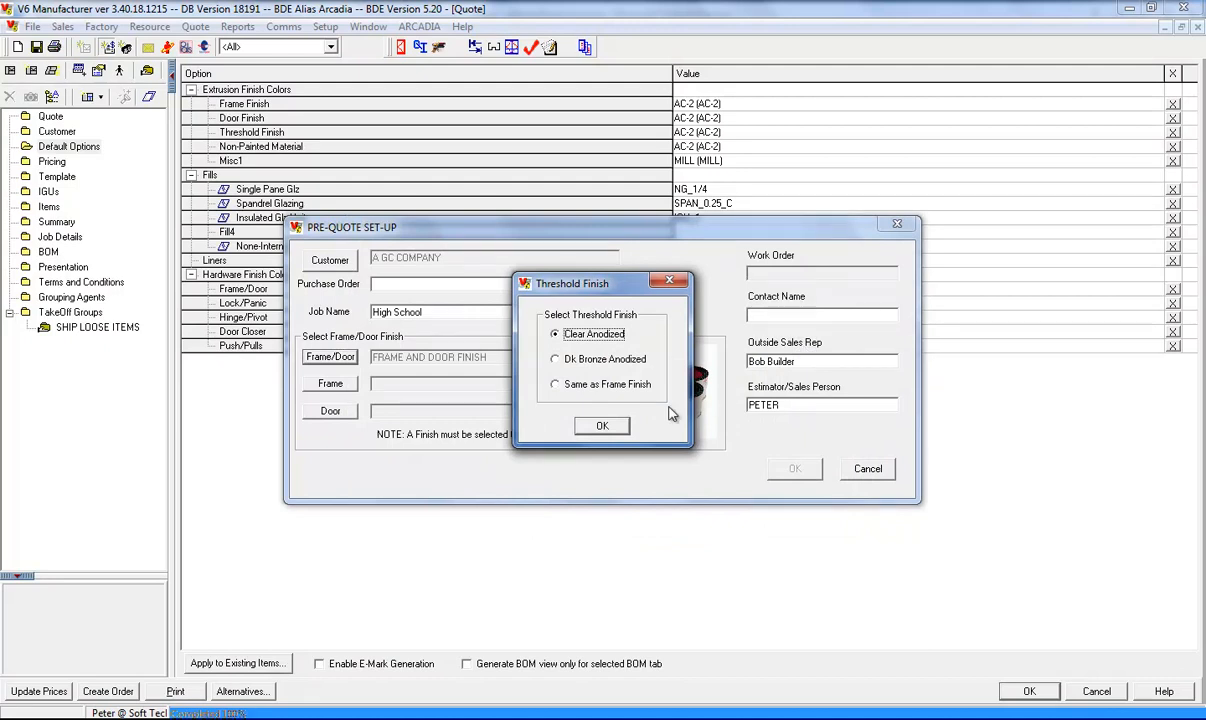
click(602, 425)
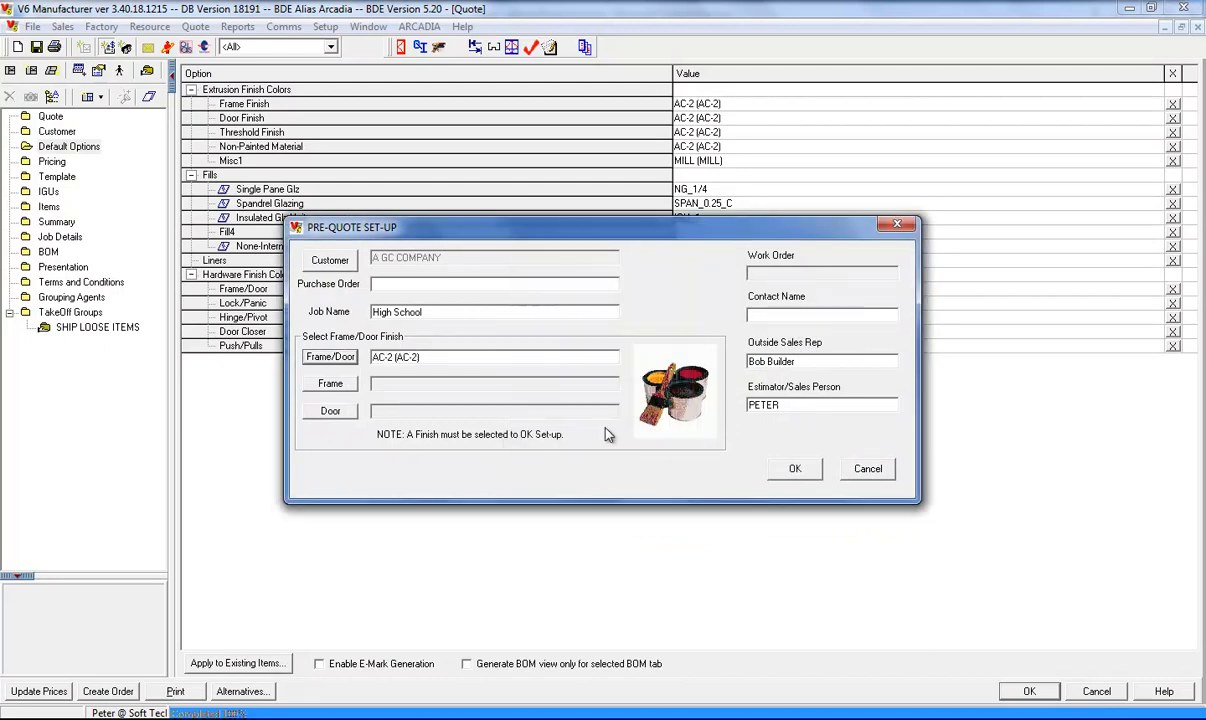
Step: Enter the contact's name and accept the pre-quote set-up
click(799, 315)
text(John Doe)
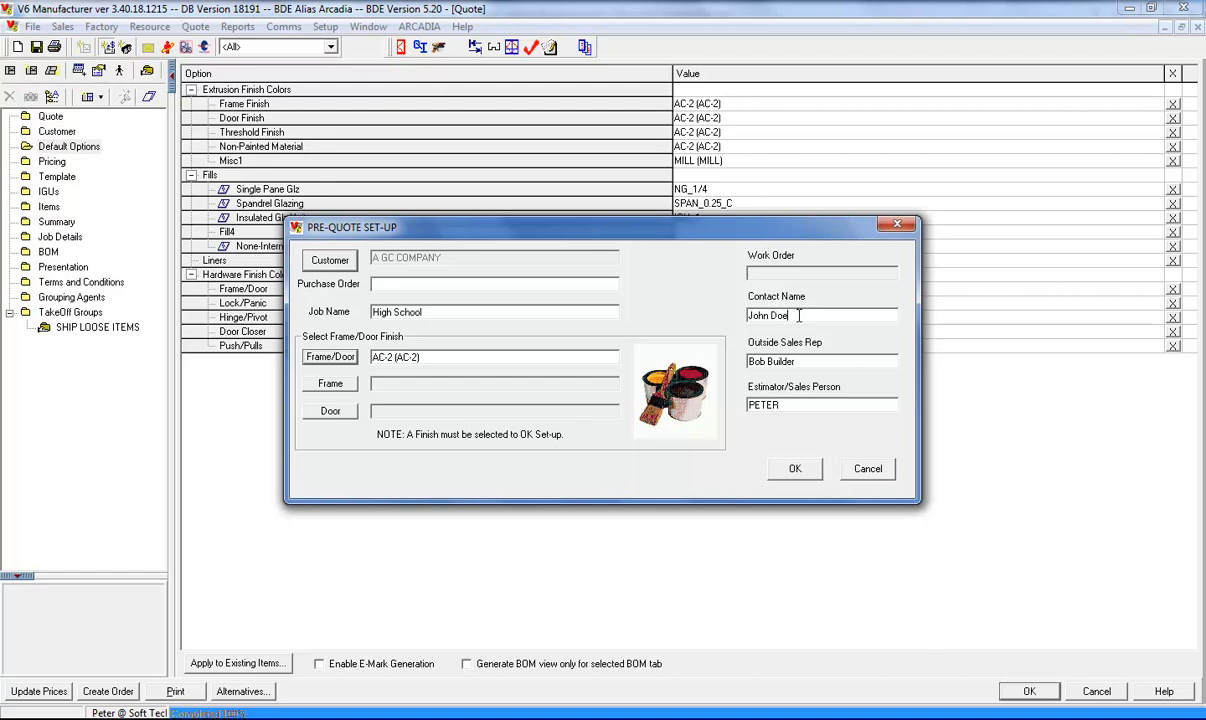
click(789, 476)
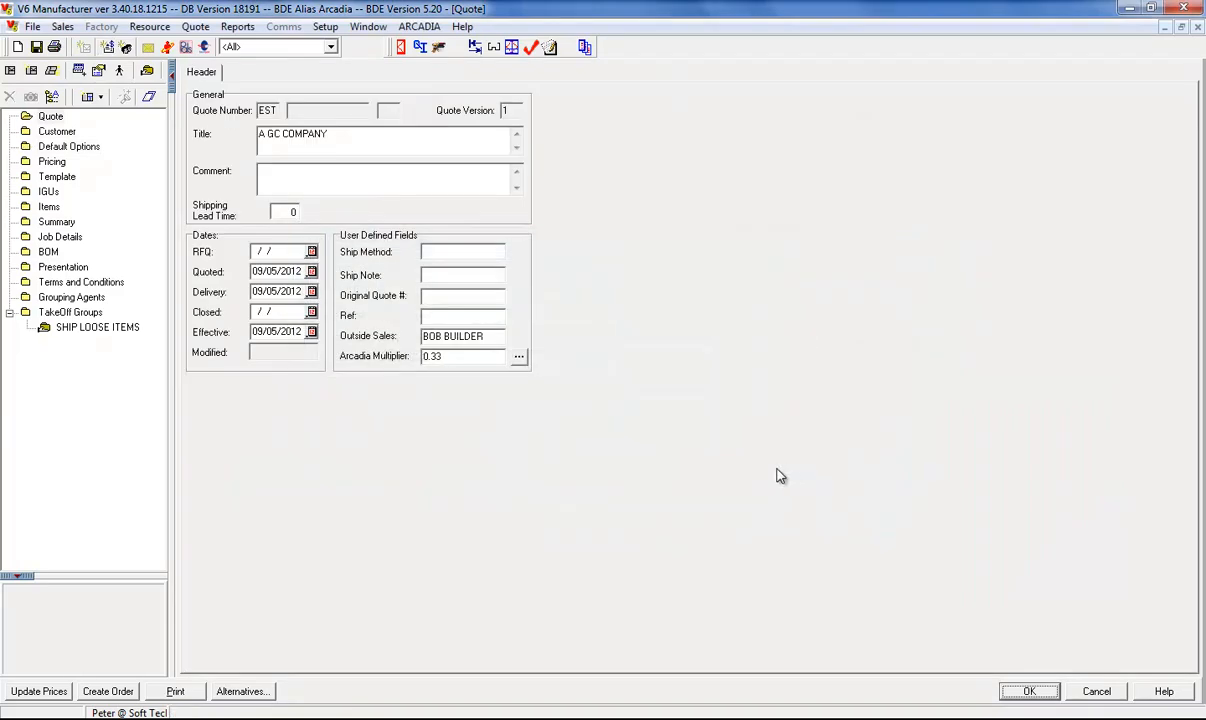
Step: Review the quote's customer details and default options, and return to the quote header
click(57, 134)
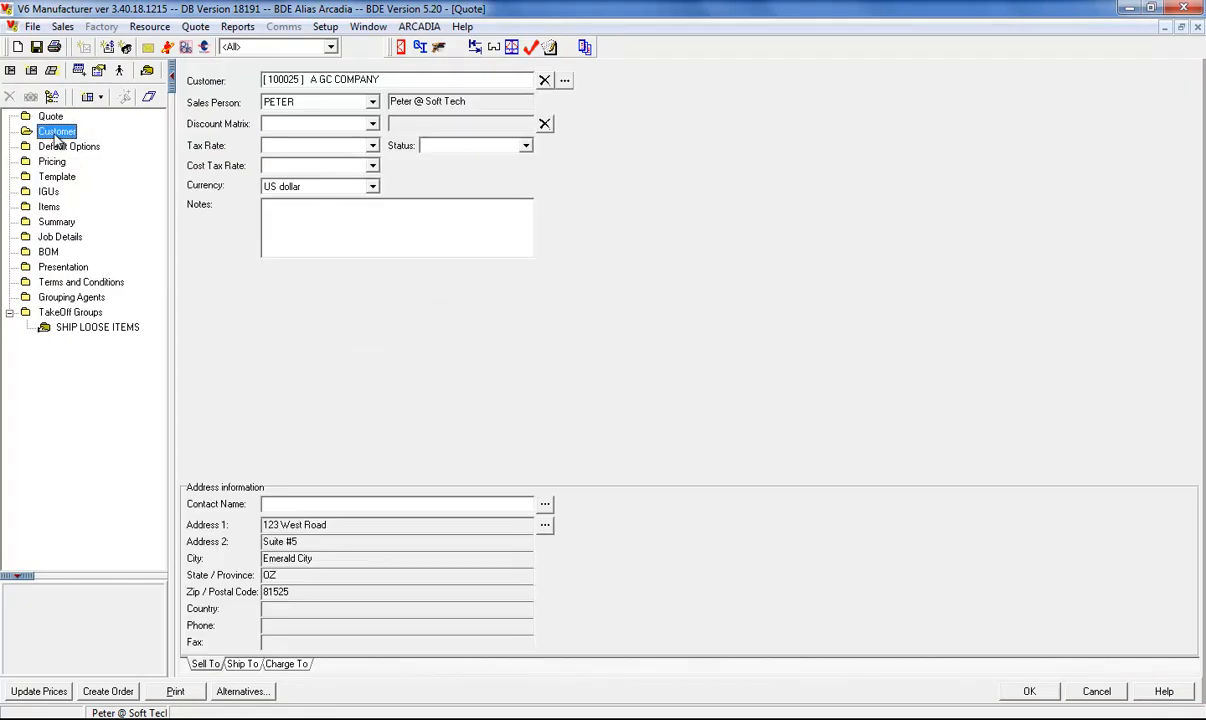
click(61, 150)
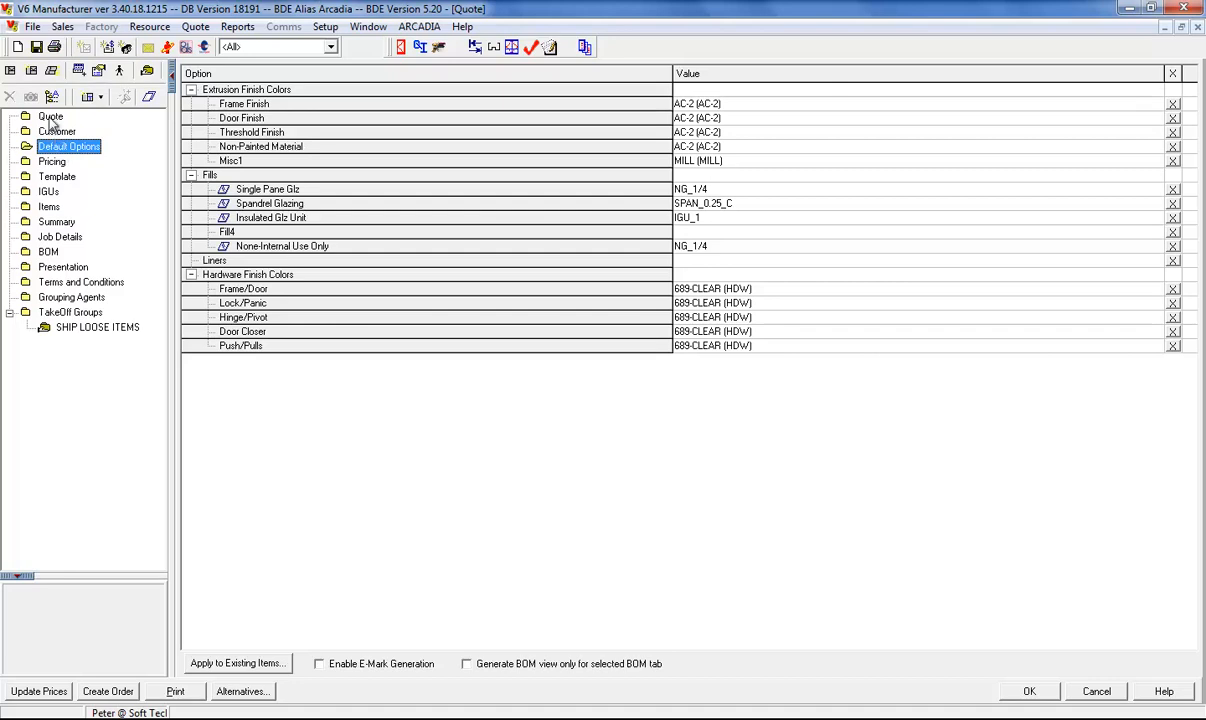
click(50, 118)
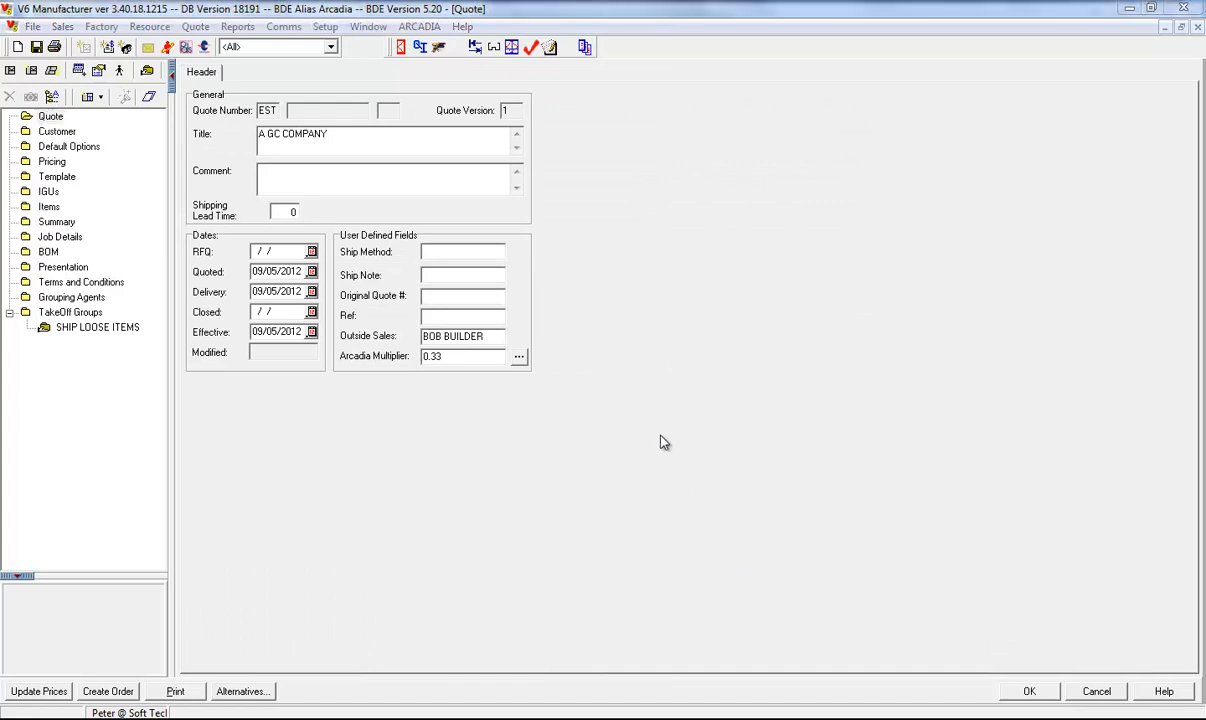
Step: Add an AG451 center-glazed frame as Fixed Elev/Side Lites with the Screw Spline Outside Set
click(401, 48)
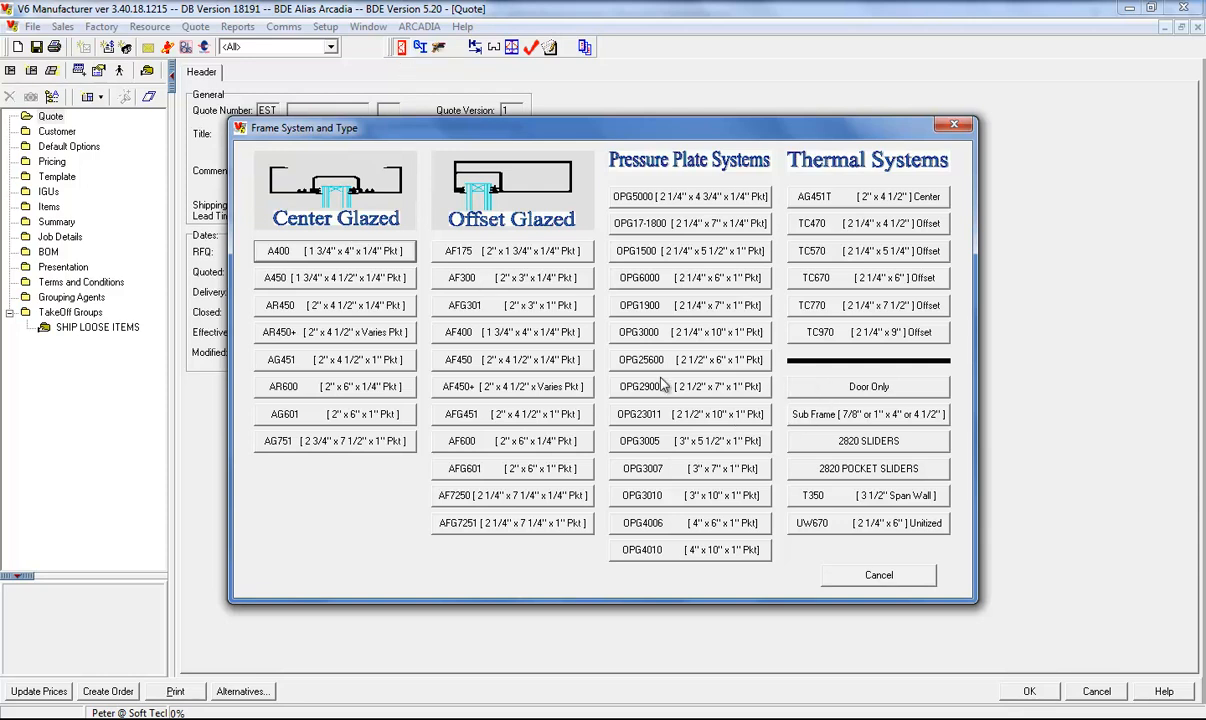
click(300, 362)
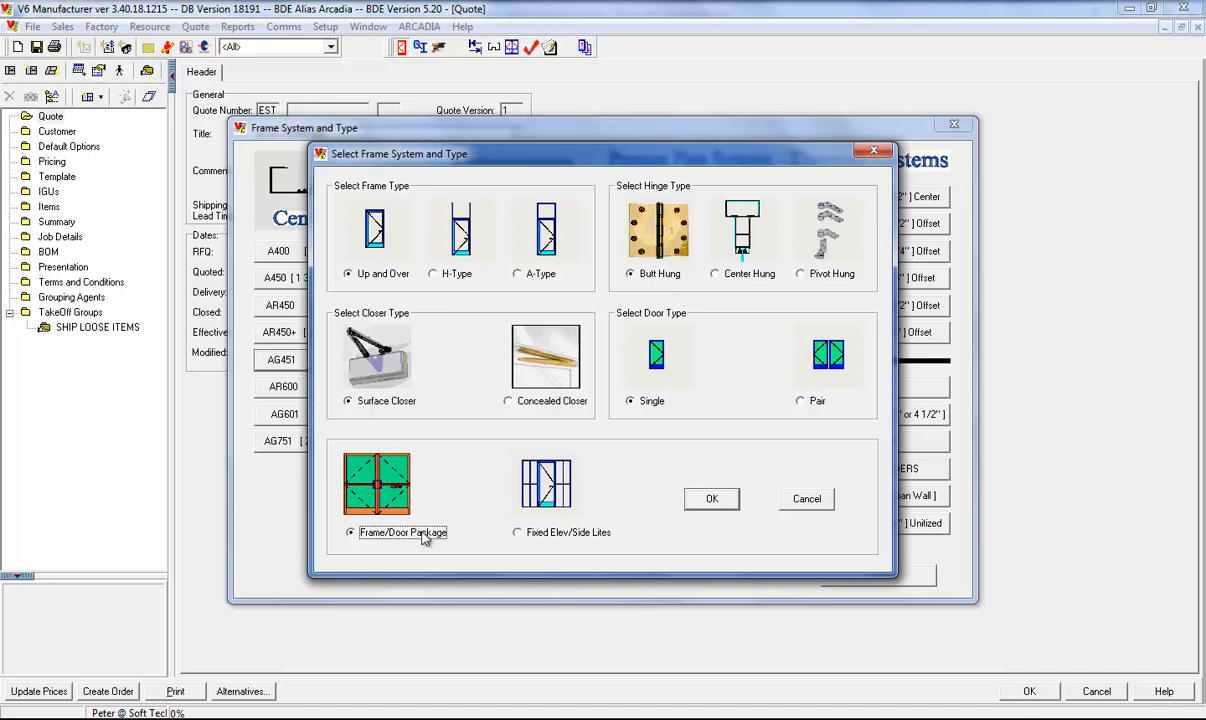
click(543, 538)
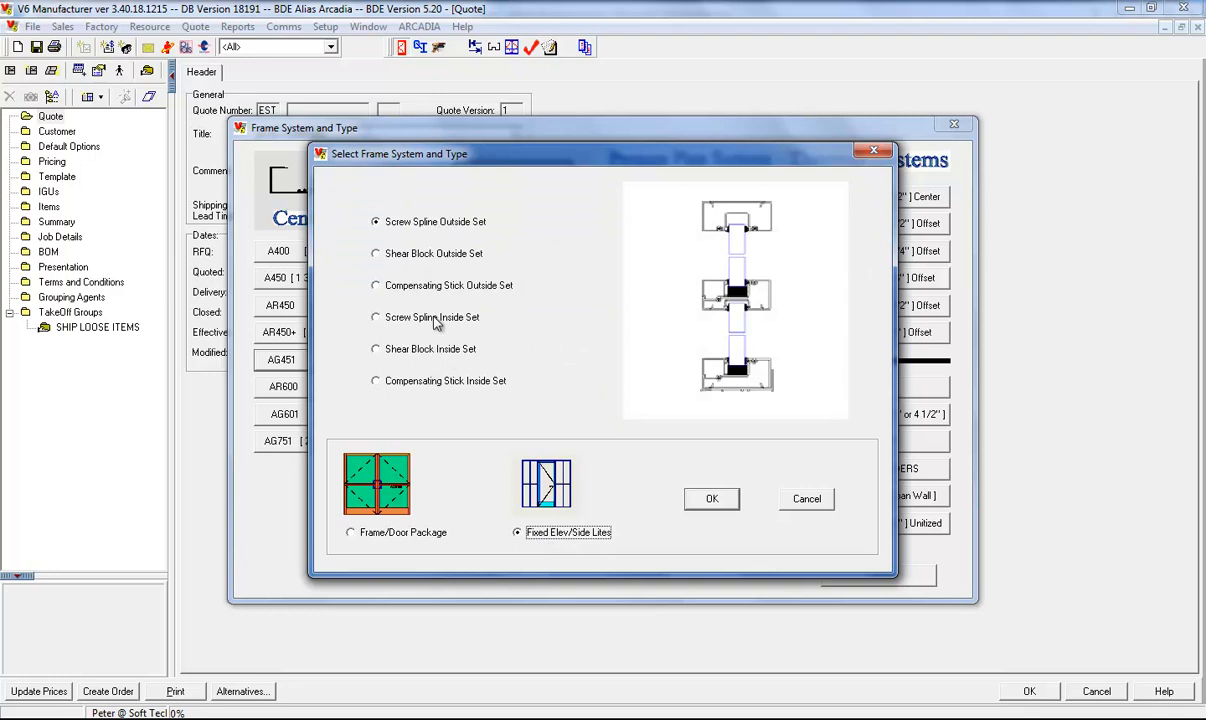
click(712, 499)
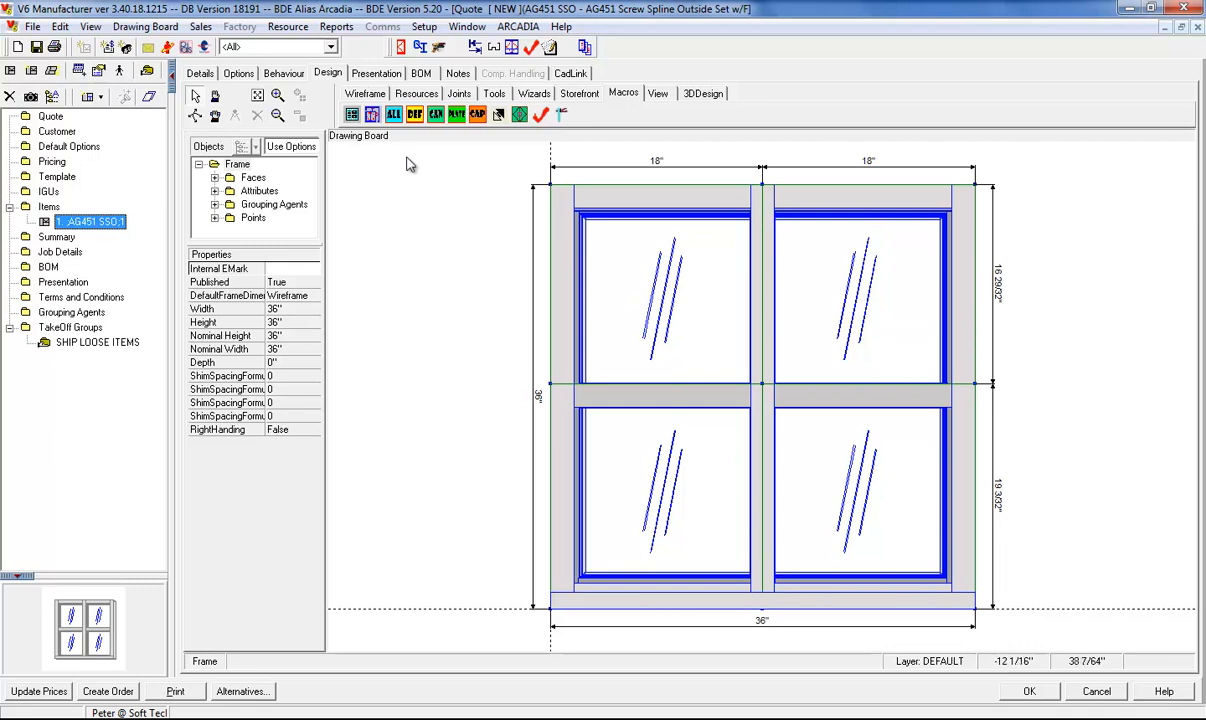
Step: Start the frame design wizard for a standard frame and set its width to 15' and height to 125.5
click(372, 116)
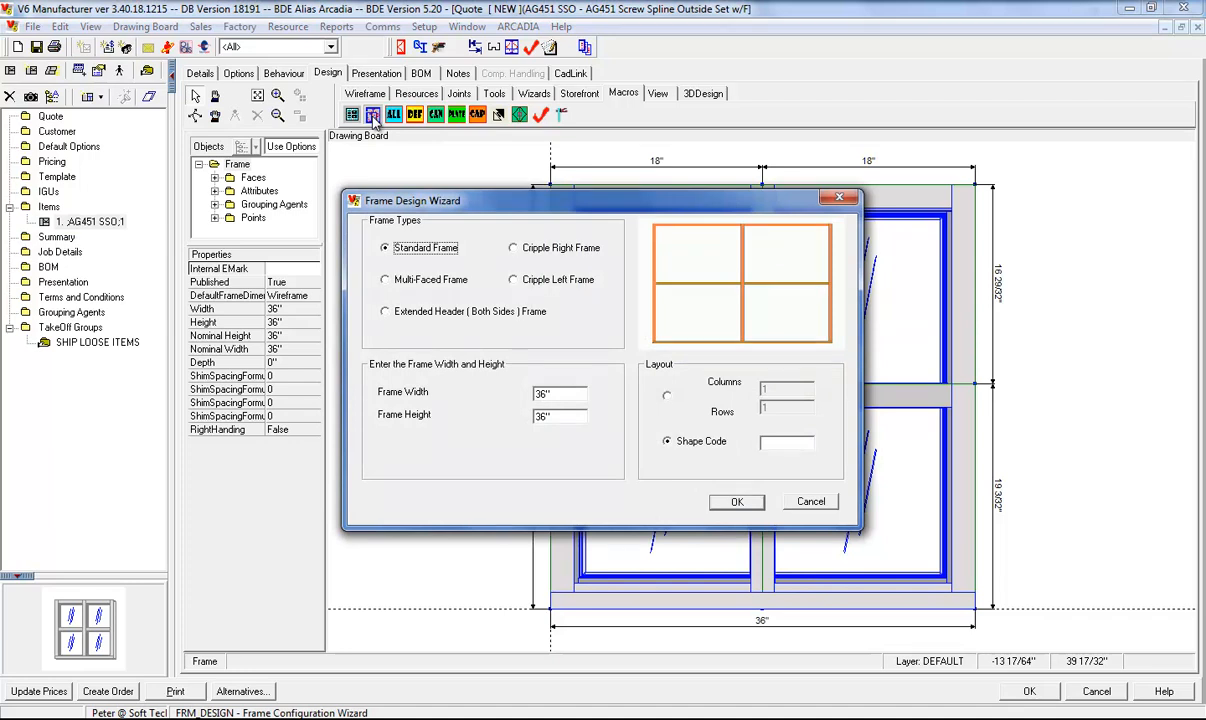
key(Tab)
text(15')
key(Tab)
text(125.5)
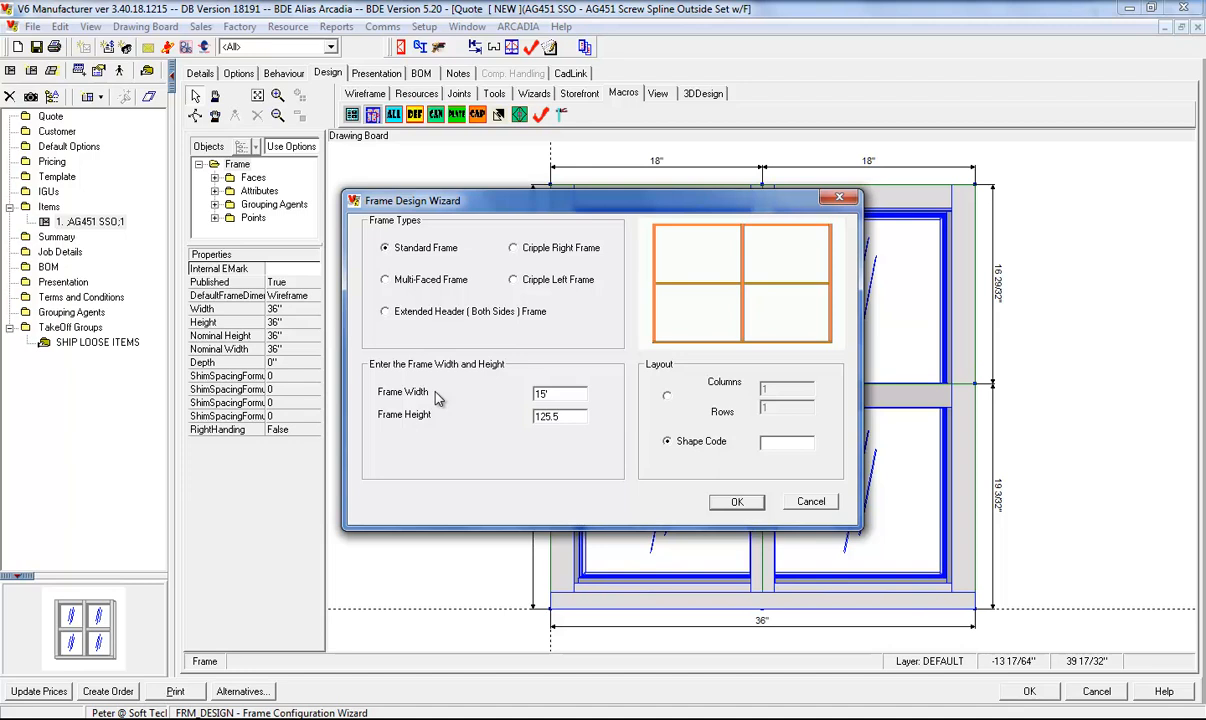
Step: Try a frame layout of 3 columns and 2 rows
click(667, 397)
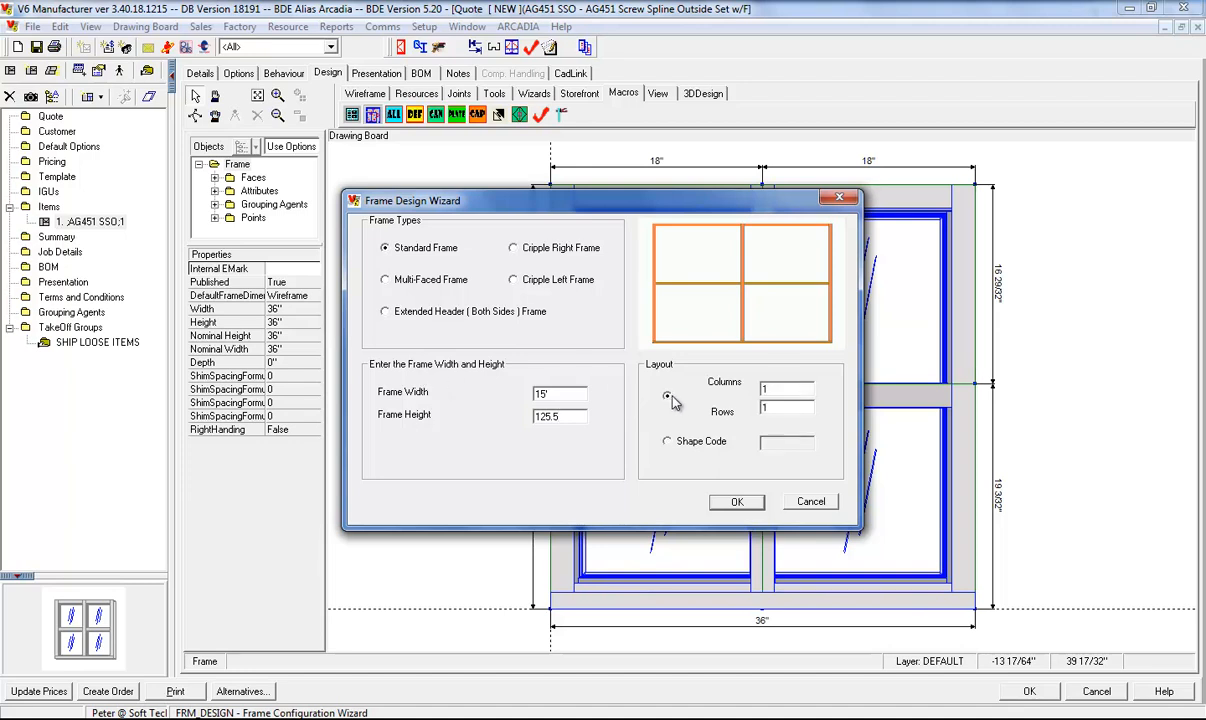
text(3)
key(Tab)
text(2)
Step: Define the frame layout with shape code 212 and generate the frame
click(683, 448)
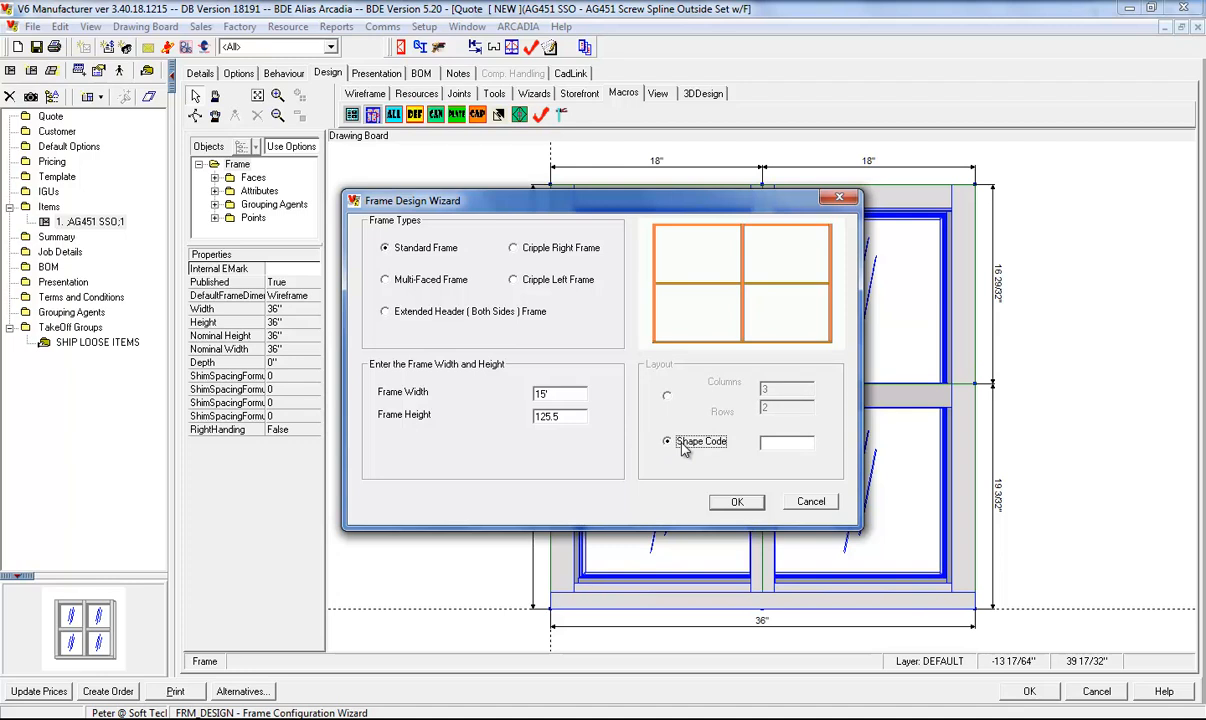
click(787, 443)
text(212)
click(735, 504)
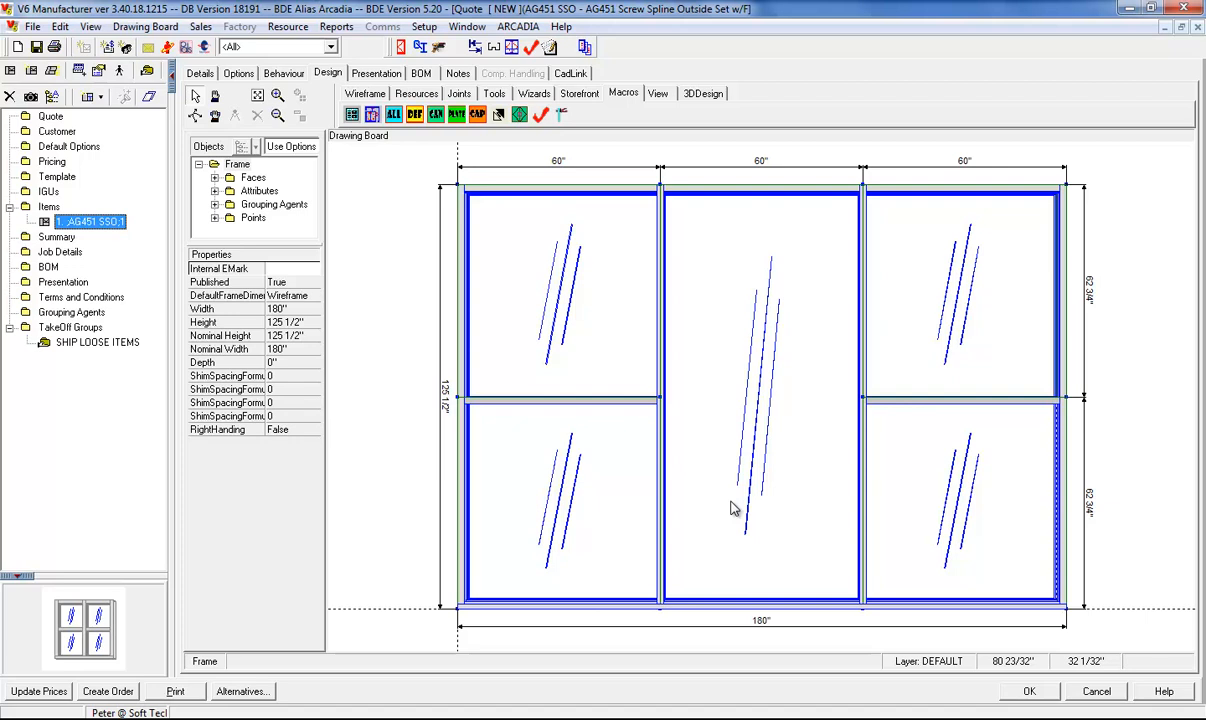
Step: Open the frame's face for detailed editing and set the middle light's daylight opening width to 72"
click(765, 425)
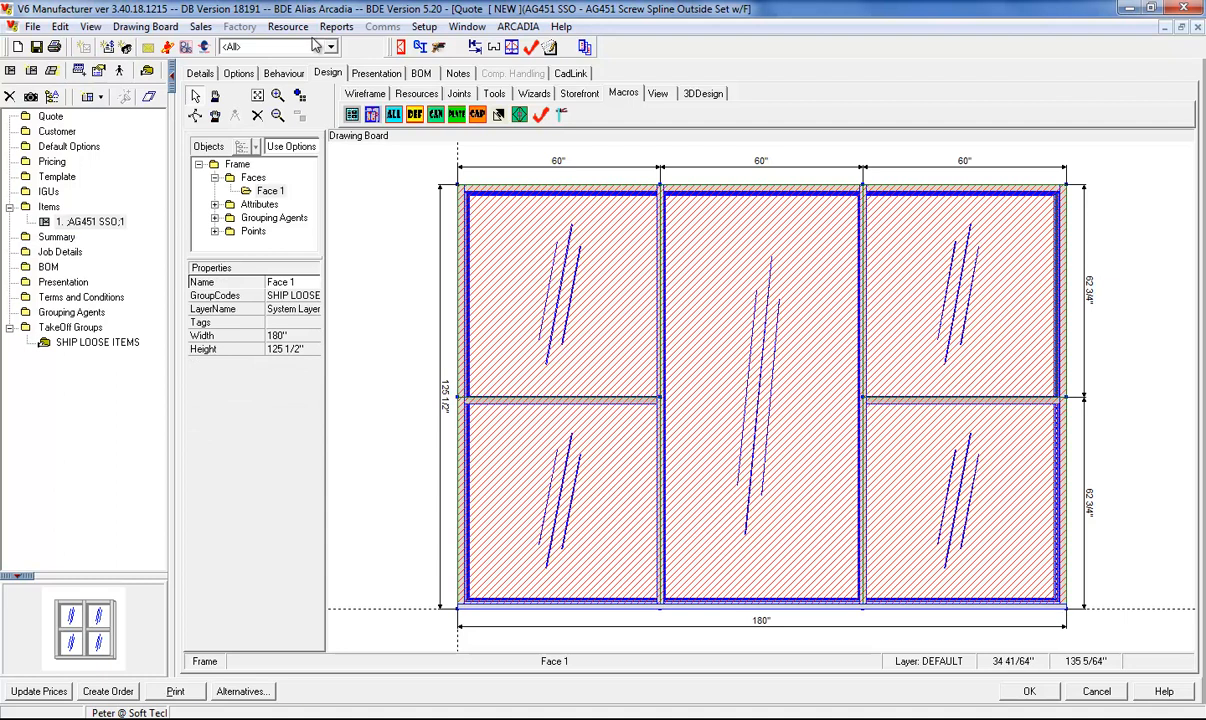
click(302, 95)
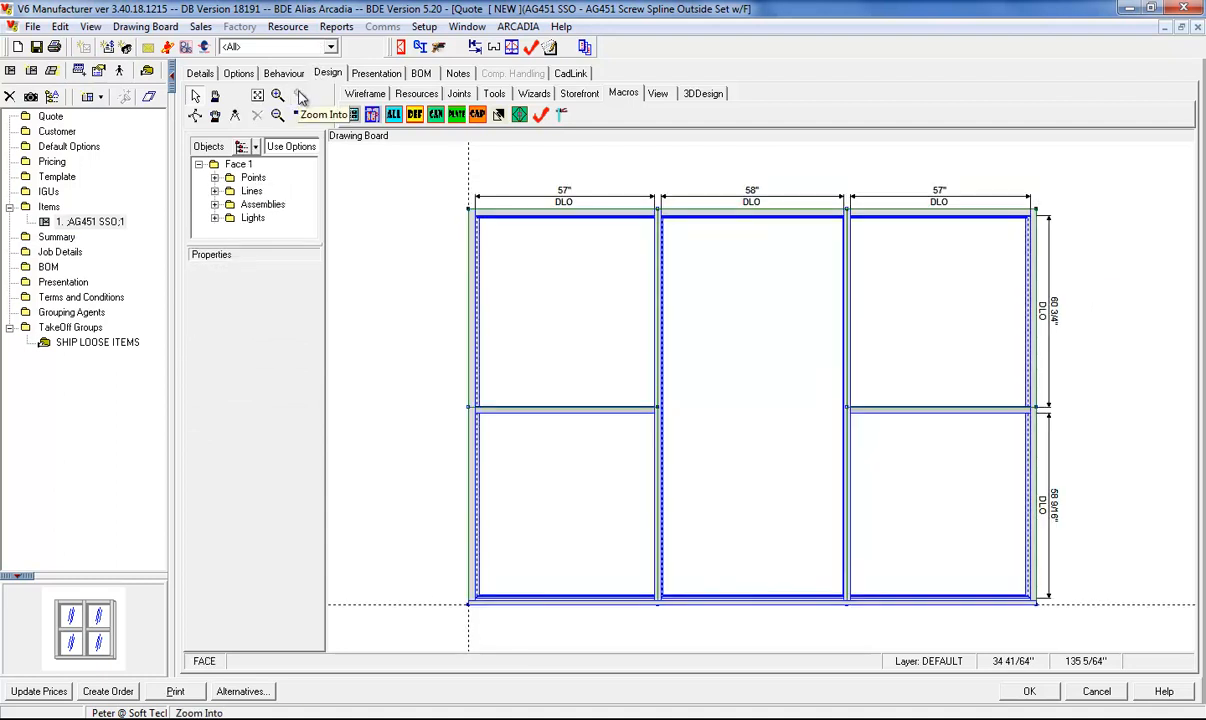
click(757, 198)
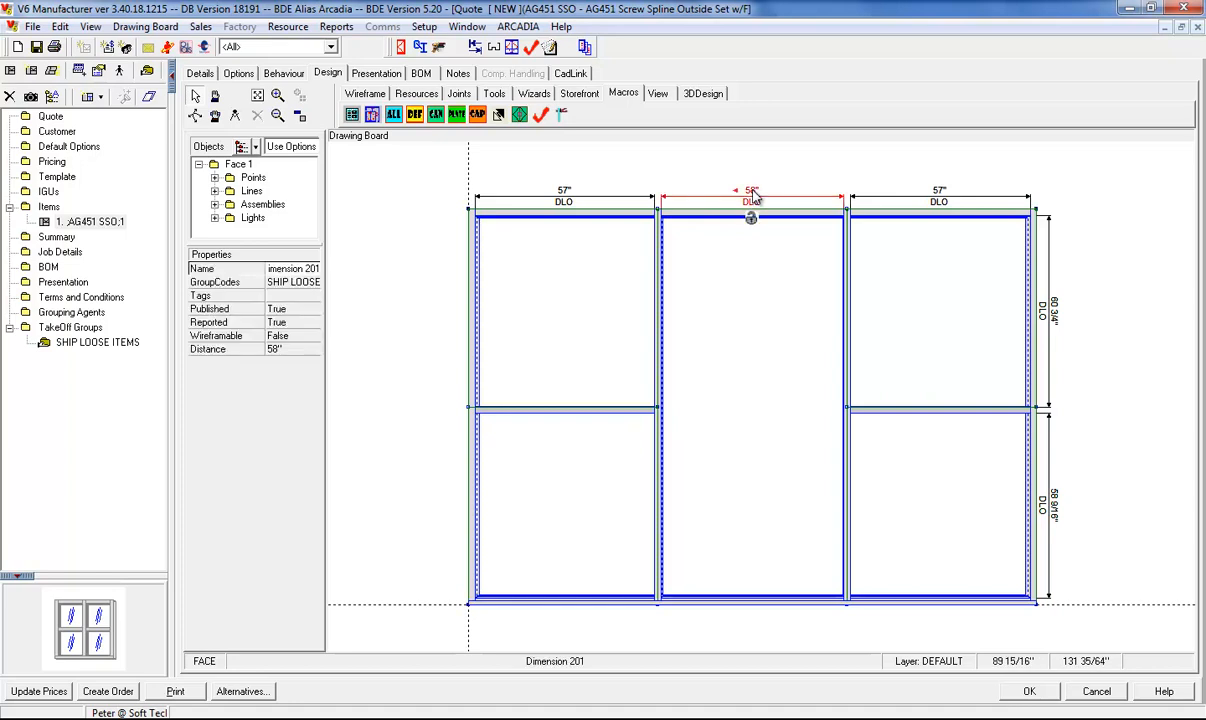
double_click(755, 195)
text(72)
key(Return)
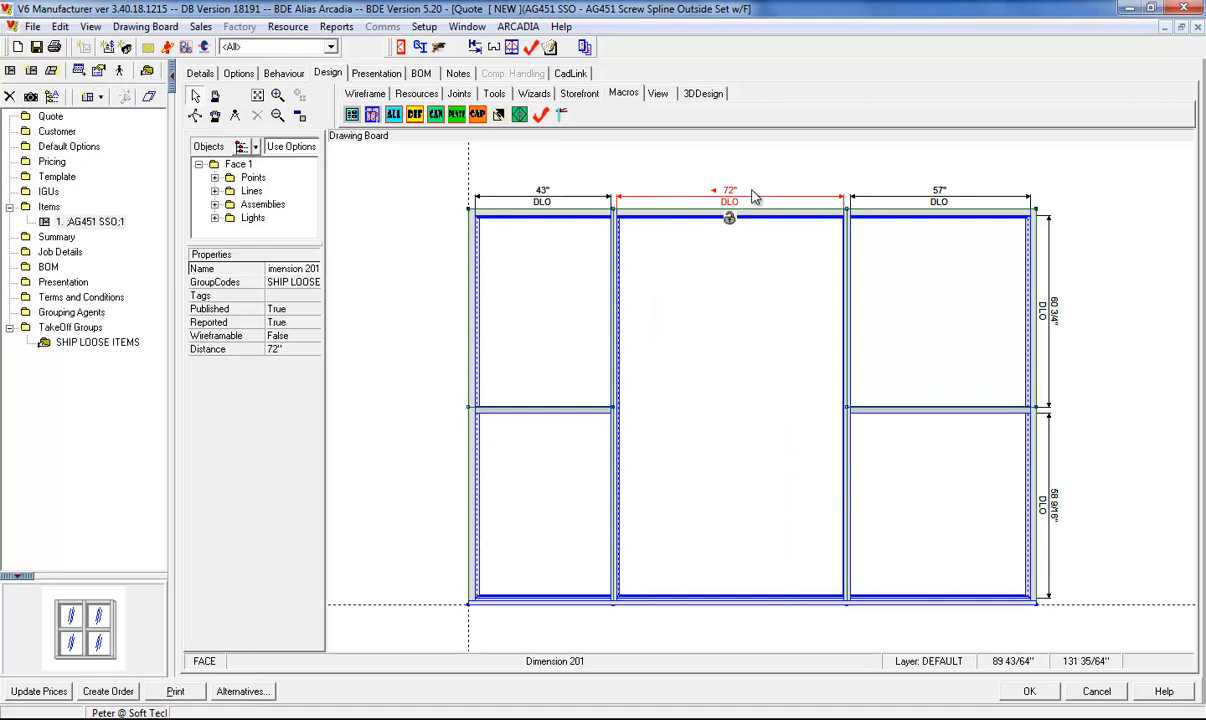
Step: Equalize the widths of the two upper side lights using the DLO receptor and the average width
click(558, 292)
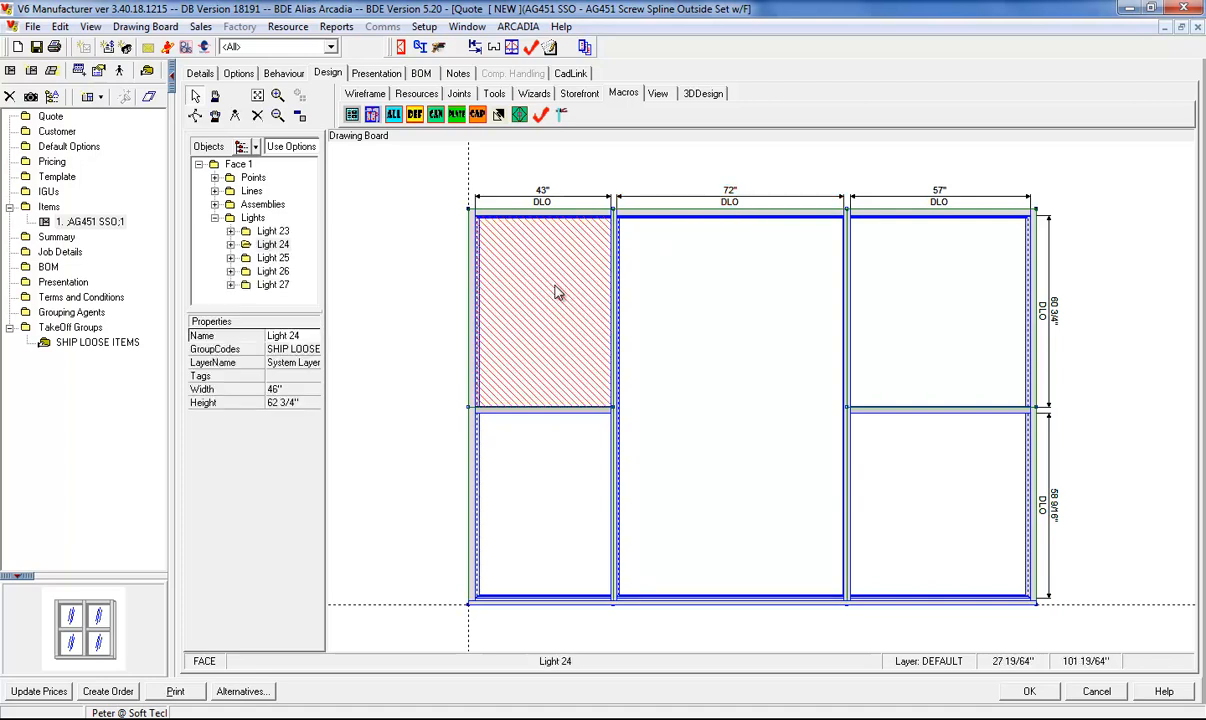
ctrl+click(929, 305)
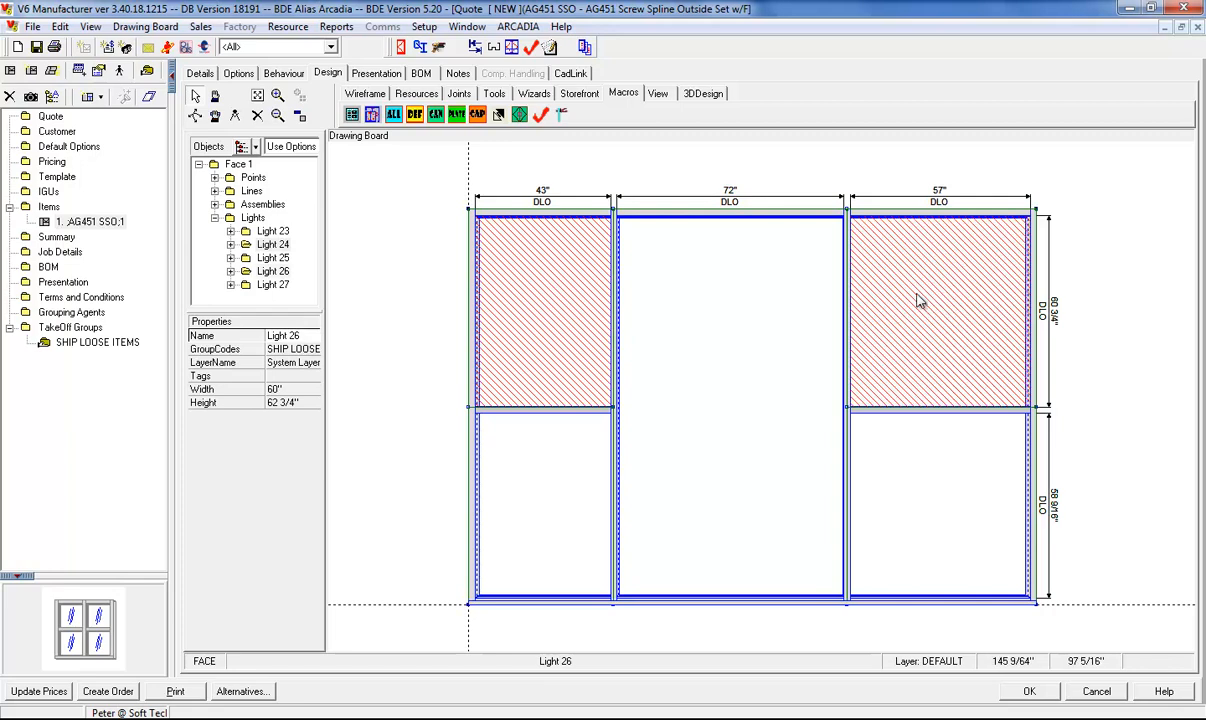
click(577, 96)
click(493, 116)
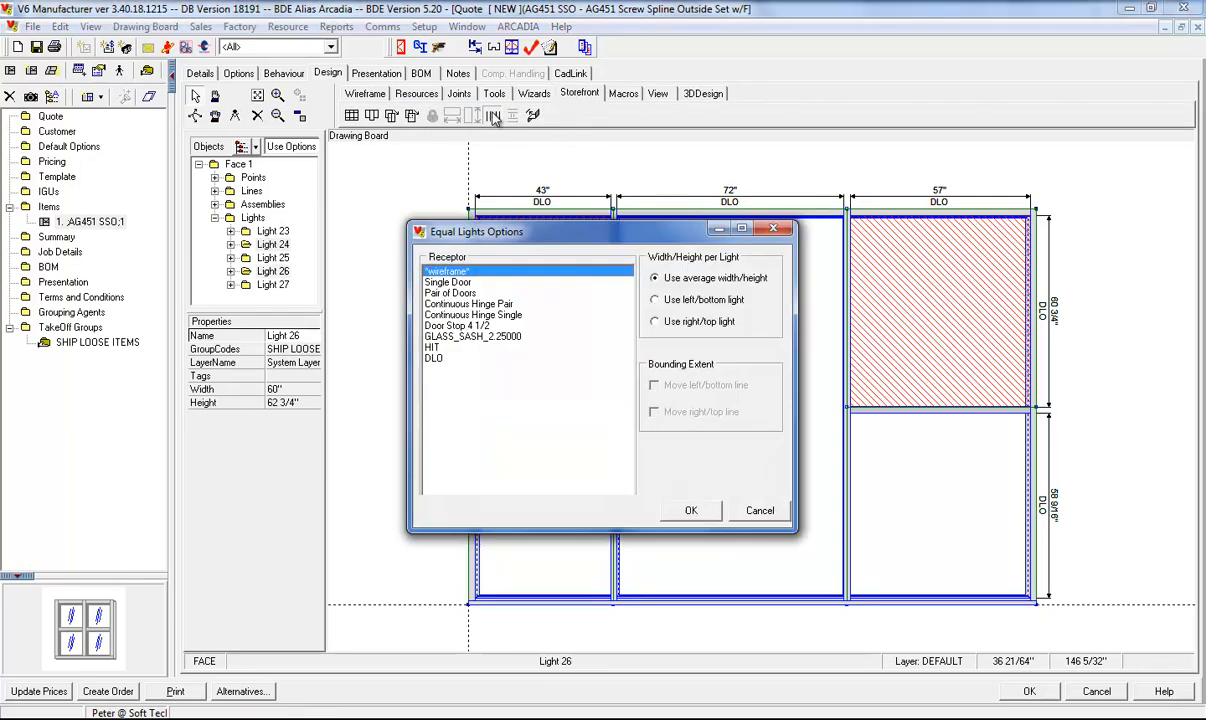
click(440, 358)
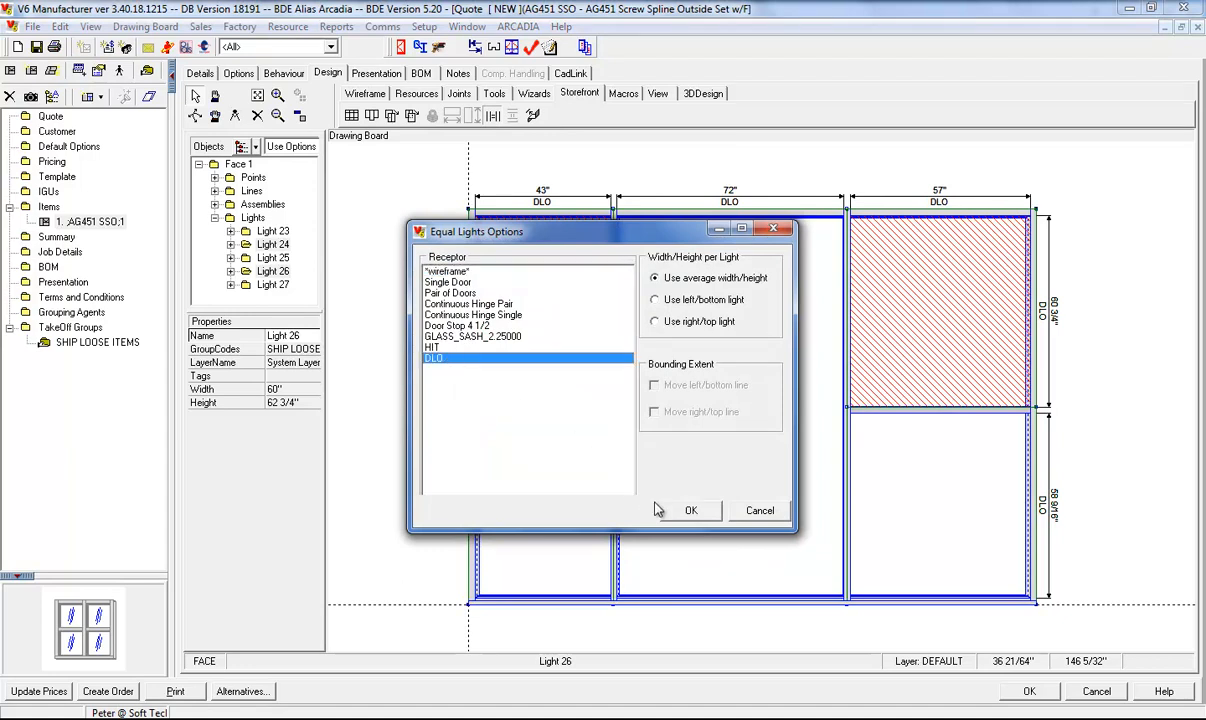
click(697, 514)
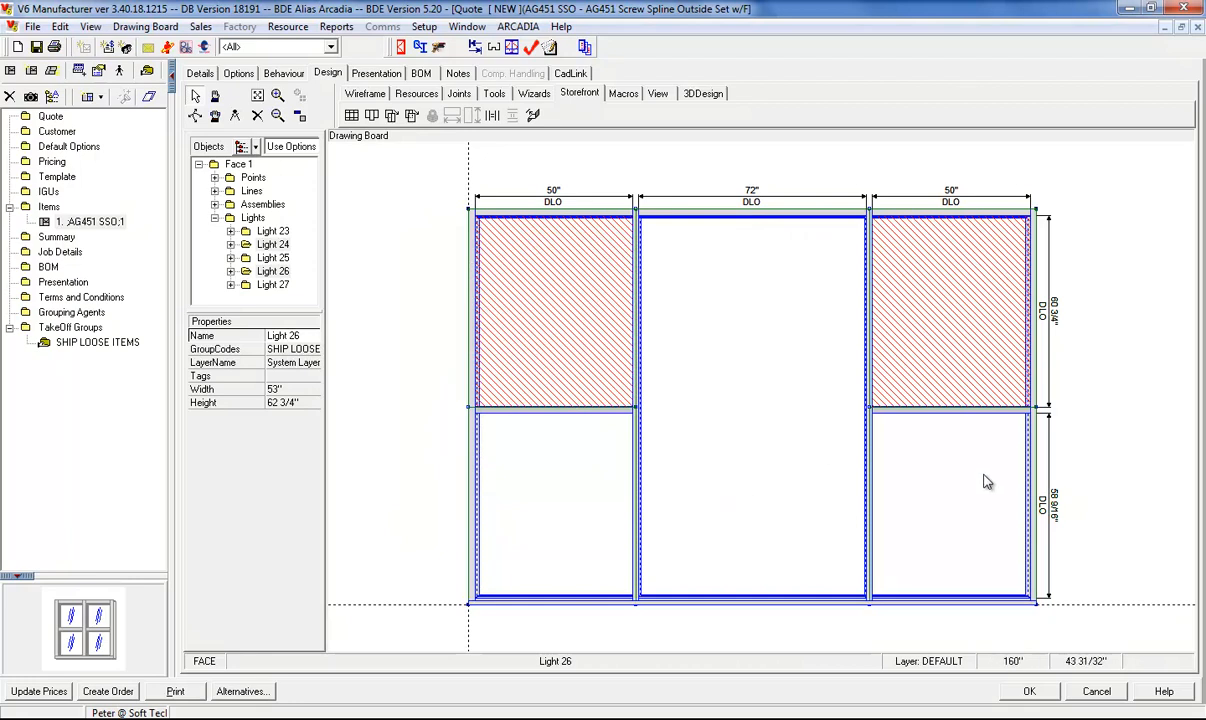
Step: Set the daylight opening height of the lower side lights to 24"
click(1058, 508)
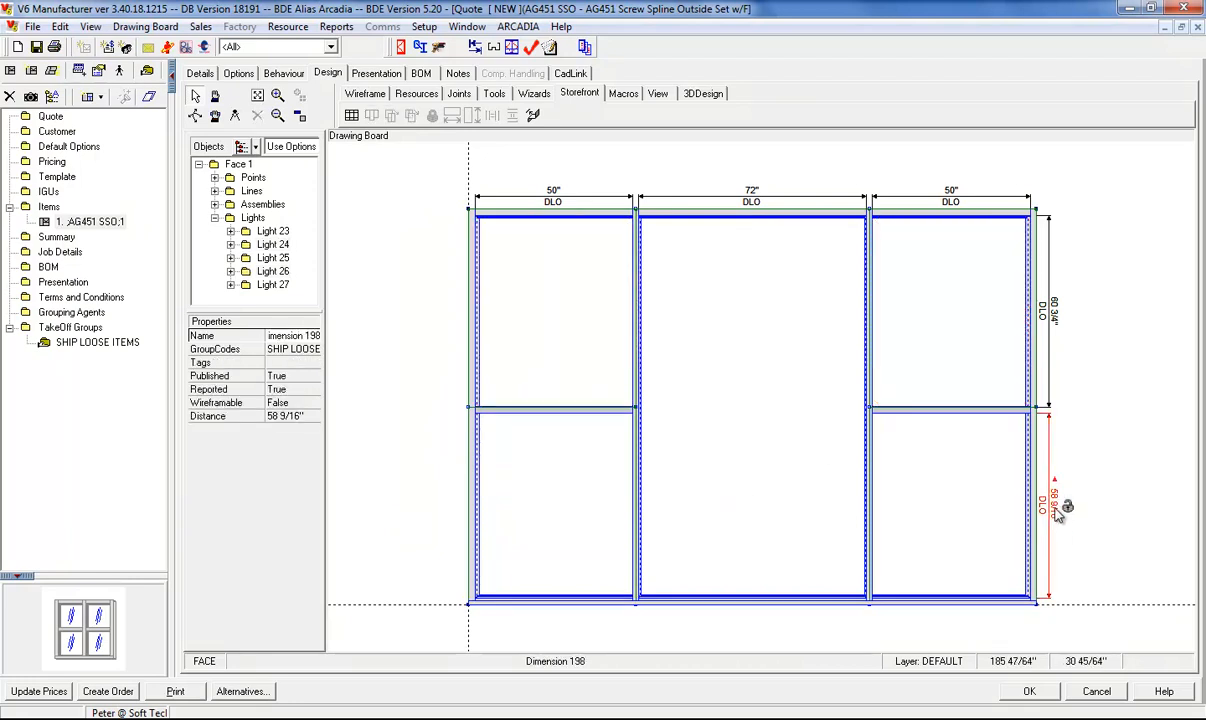
click(1055, 508)
text(24)
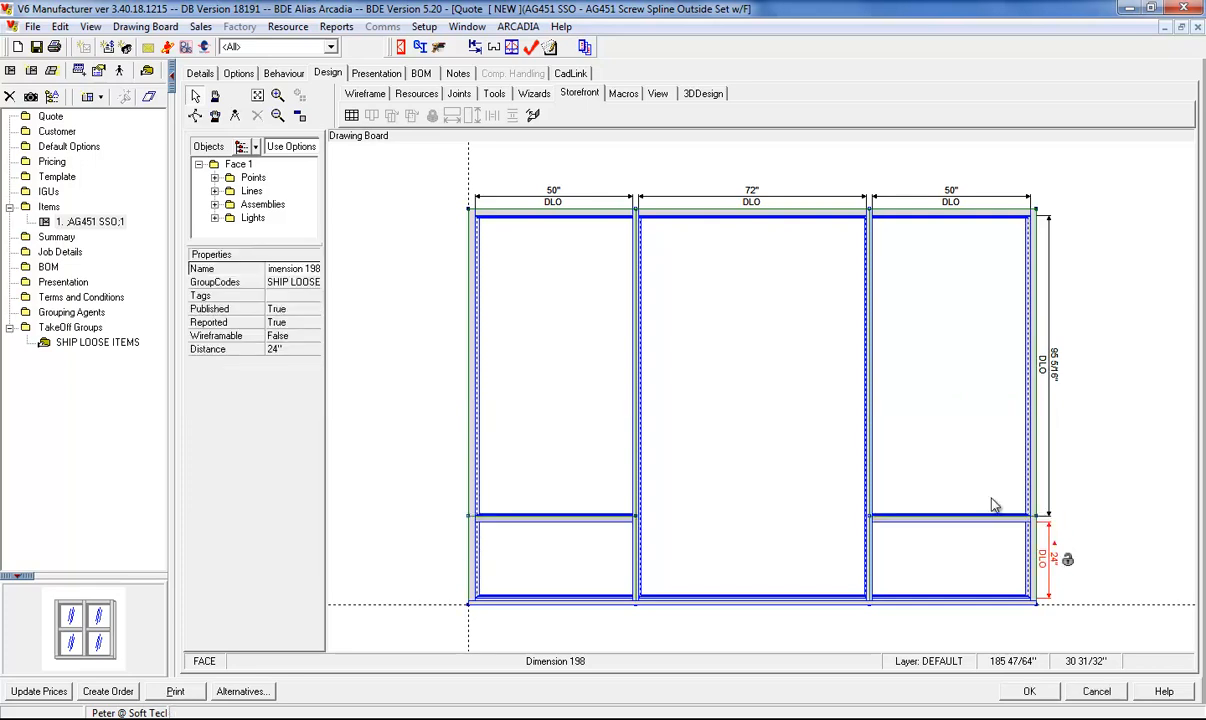
Step: Insert an H-Type, pivot hung, surface closer door pair into the frame's middle light
click(752, 417)
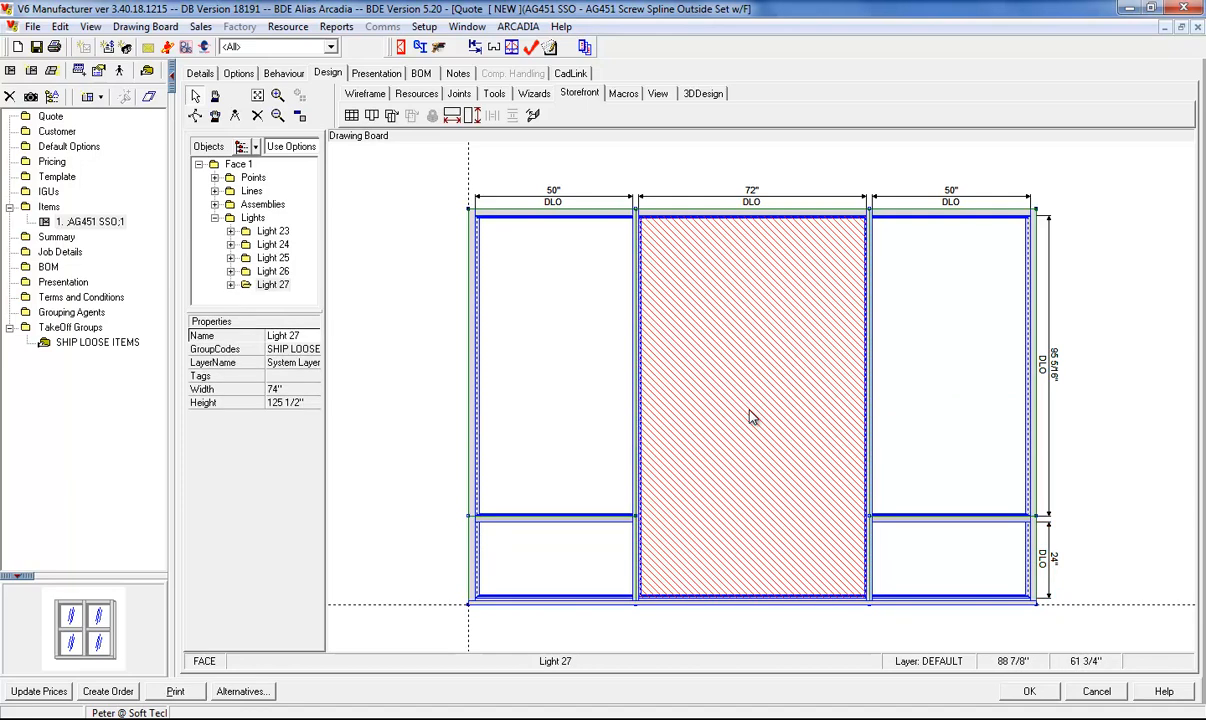
click(620, 94)
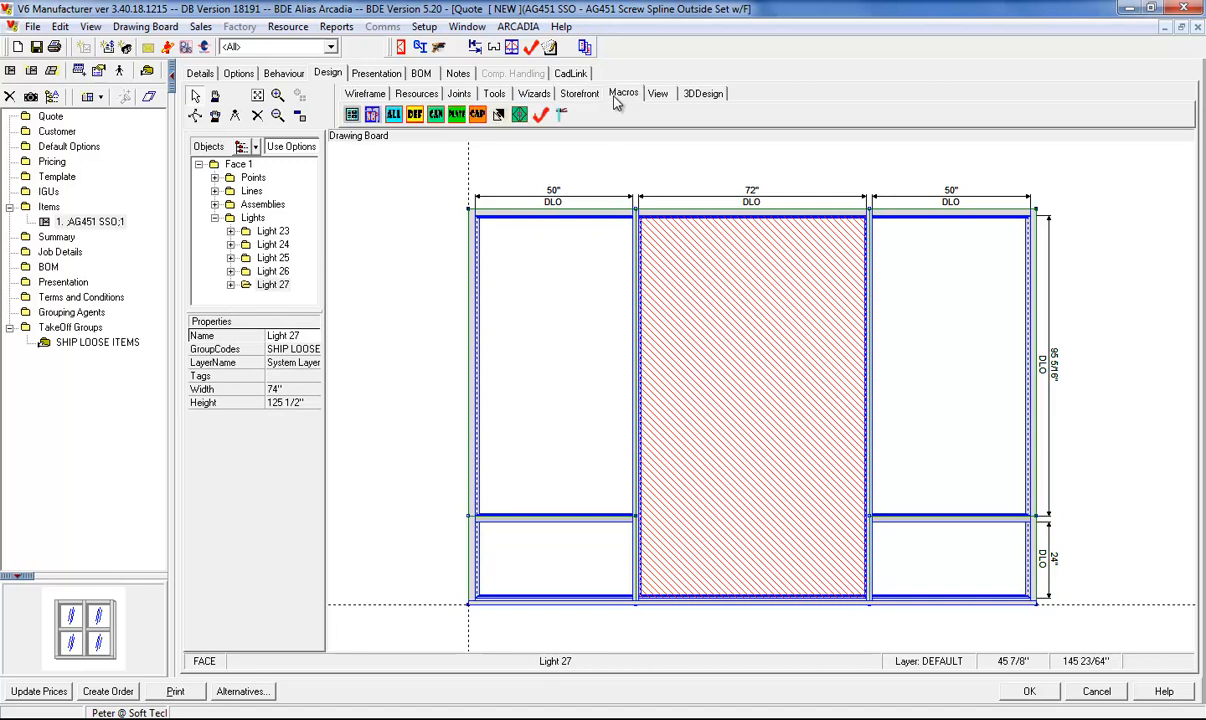
click(519, 115)
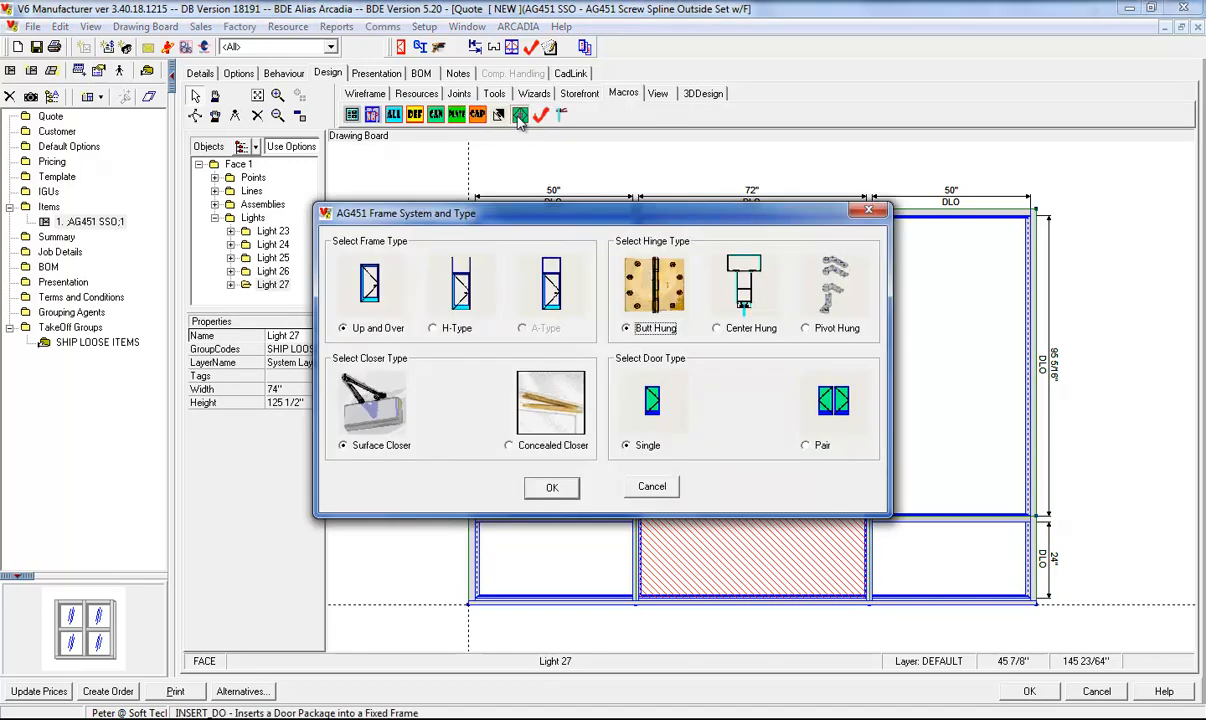
click(456, 330)
click(822, 336)
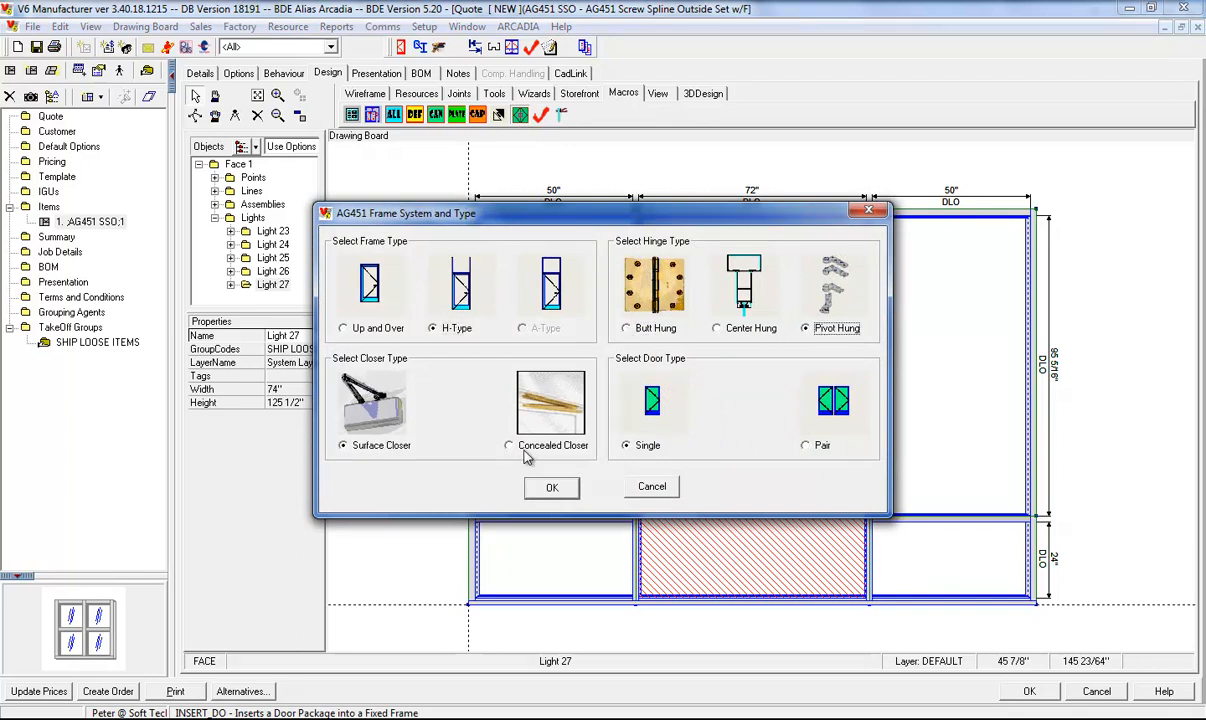
click(821, 447)
click(552, 487)
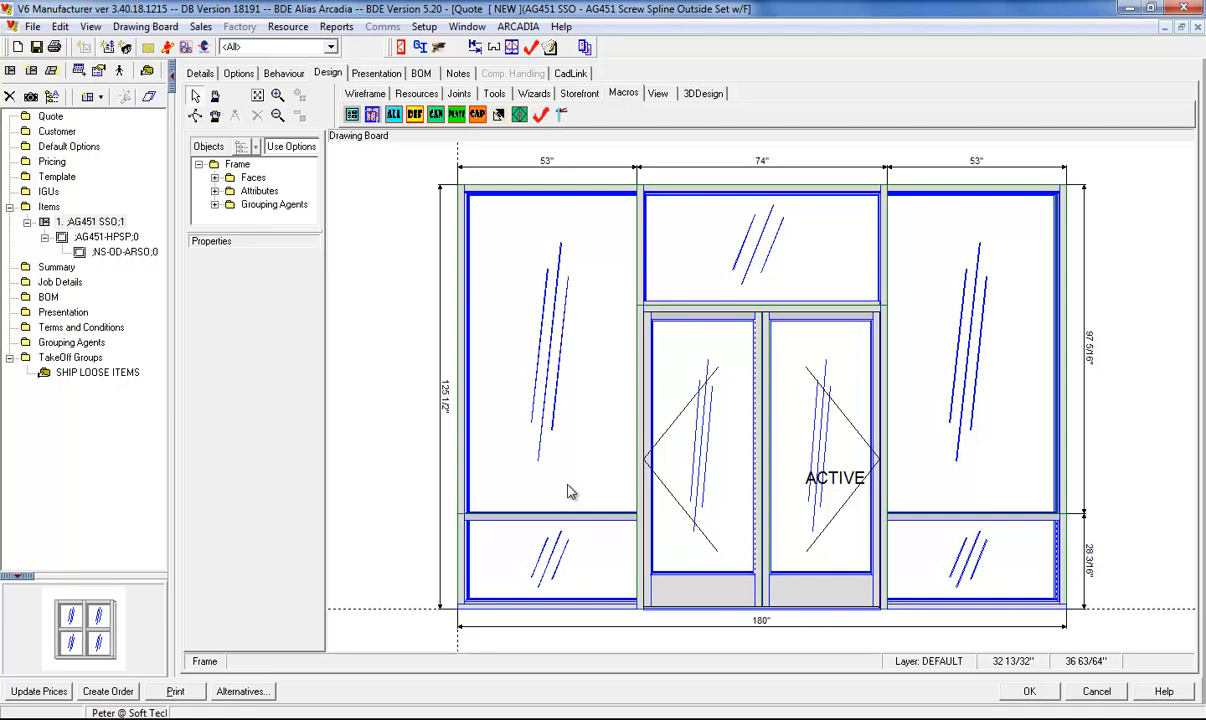
Step: Open the options of the AG451-HPSP door frame and set the door height to 84 and the door style to Medium
click(110, 238)
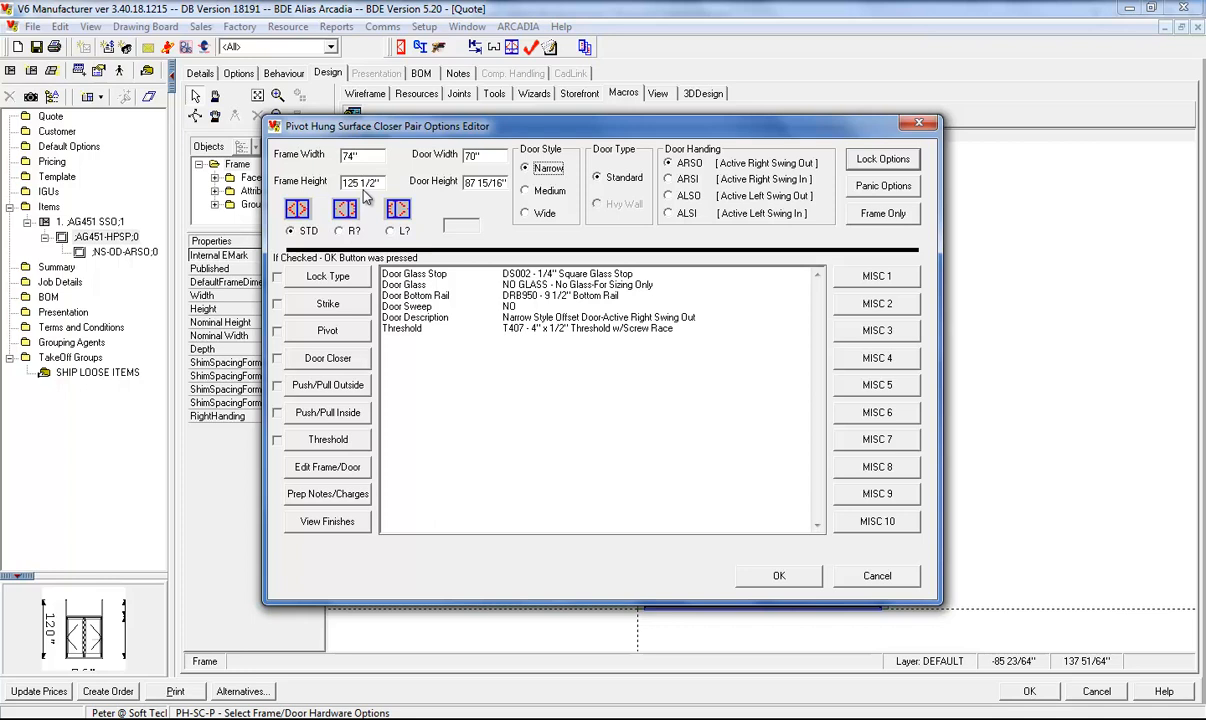
click(506, 182)
drag(506, 182, 348, 183)
text(84)
key(Tab)
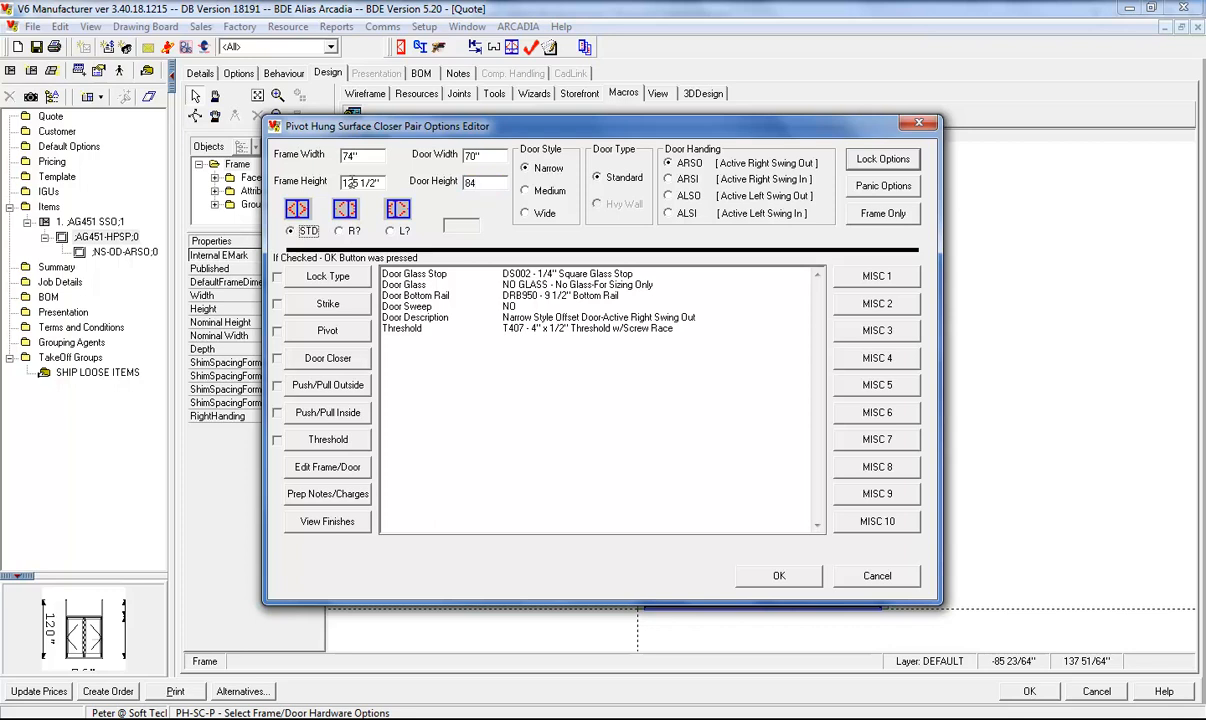
click(533, 192)
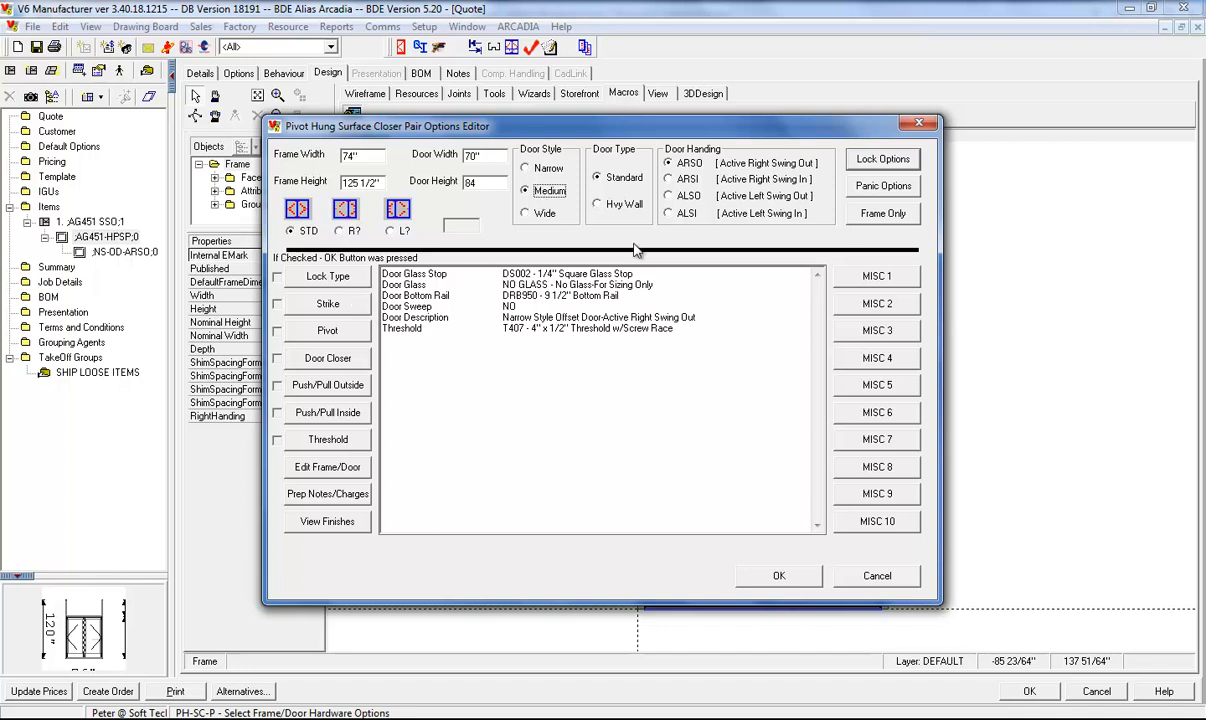
Step: Replace the door's lock type with MS1850H 3PT NEW from the hardware database
click(330, 277)
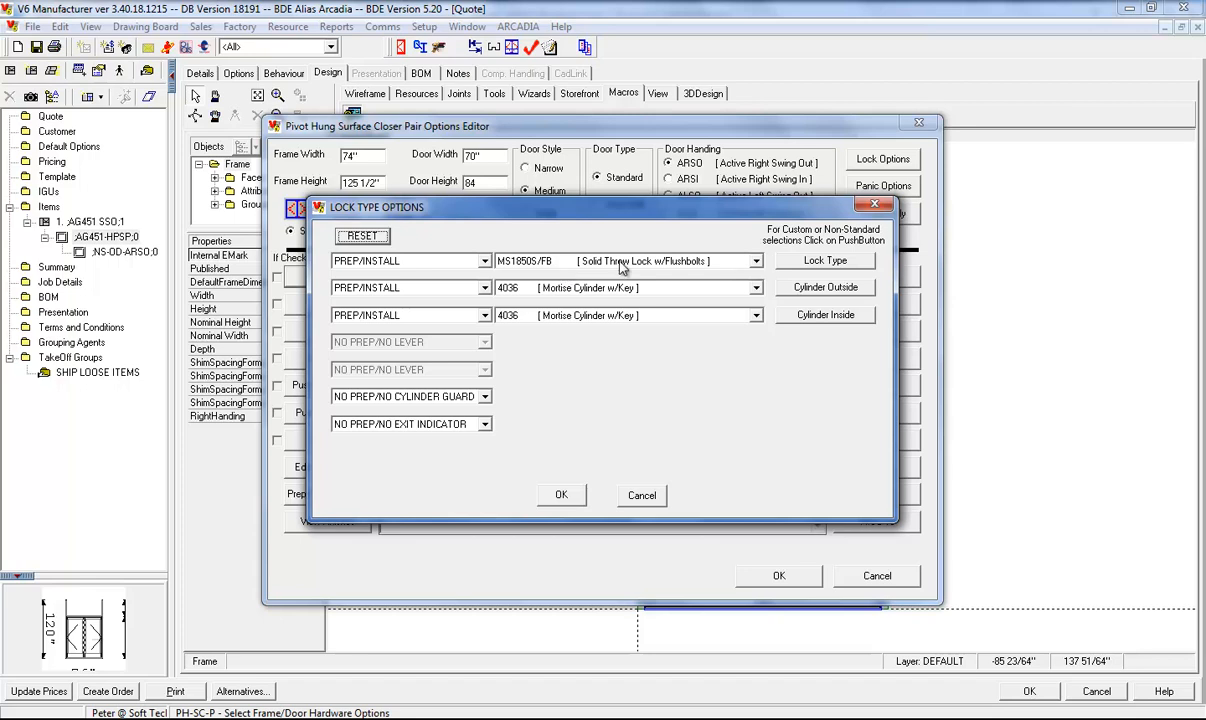
click(826, 262)
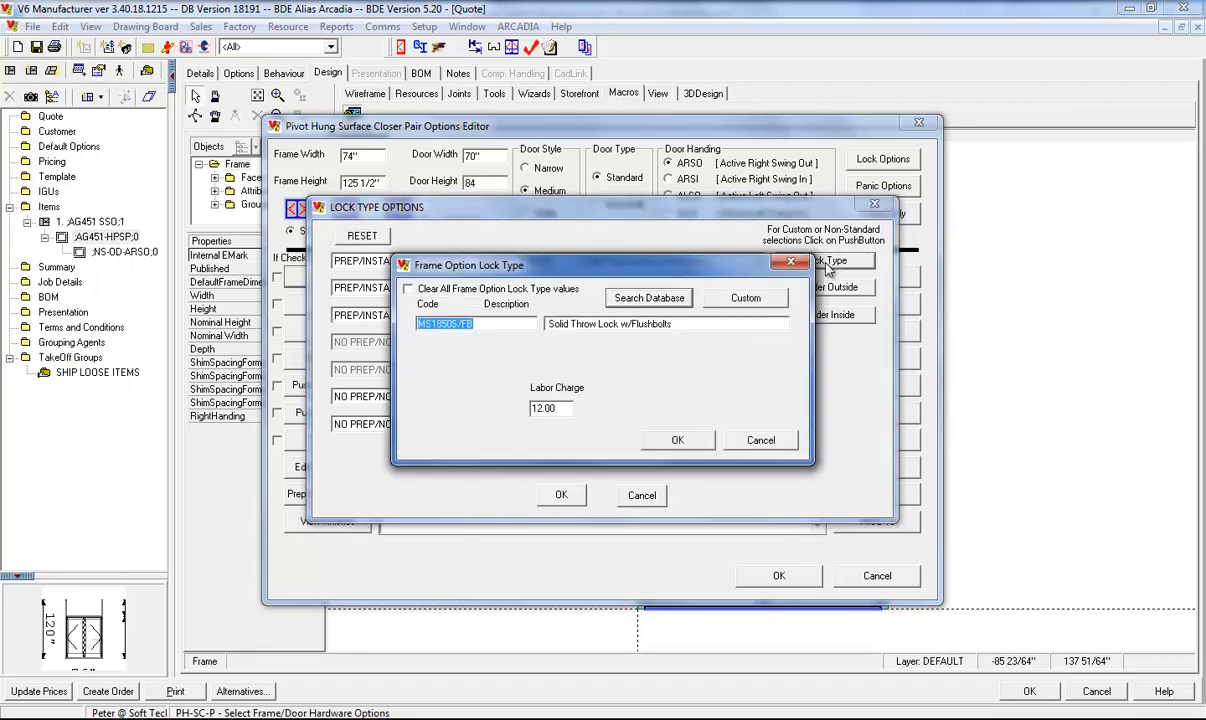
click(647, 302)
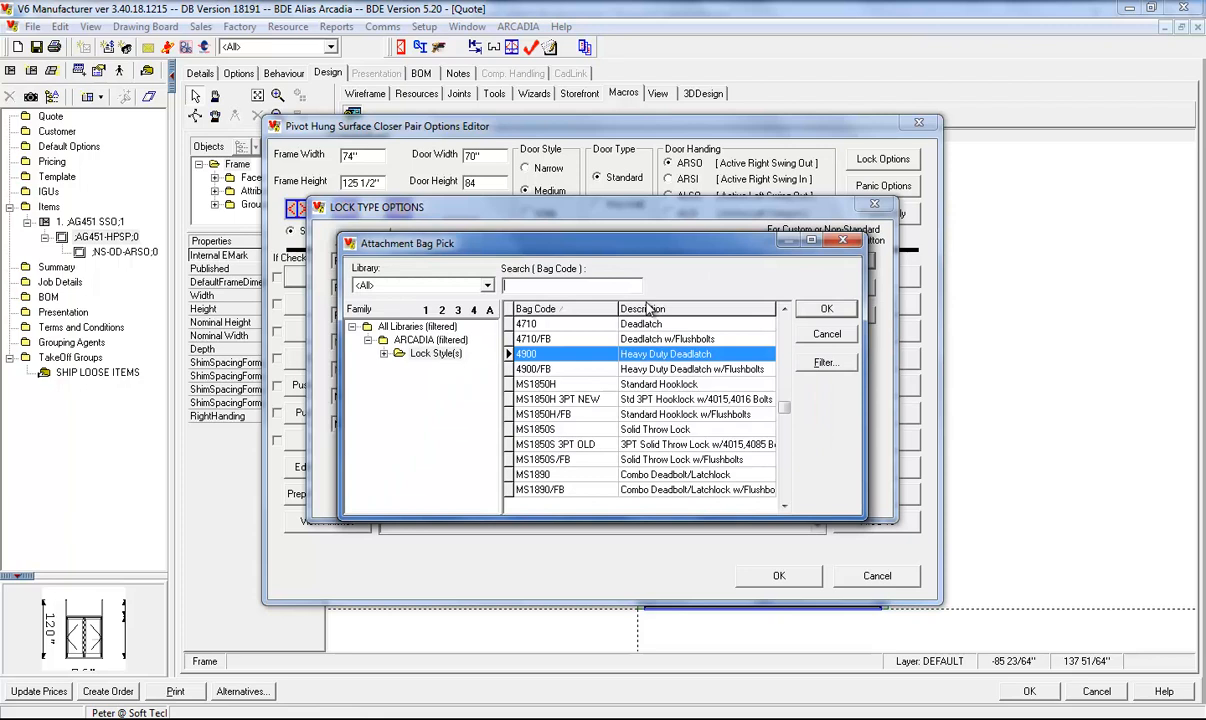
drag(608, 243, 628, 381)
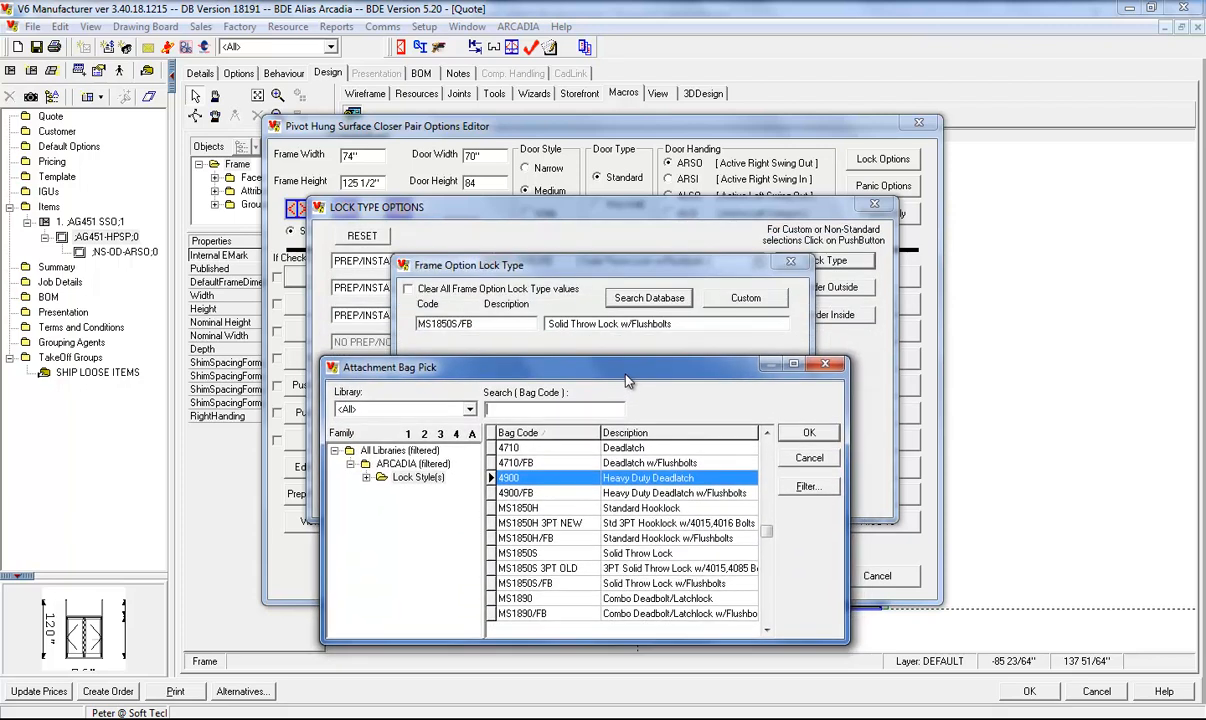
click(548, 524)
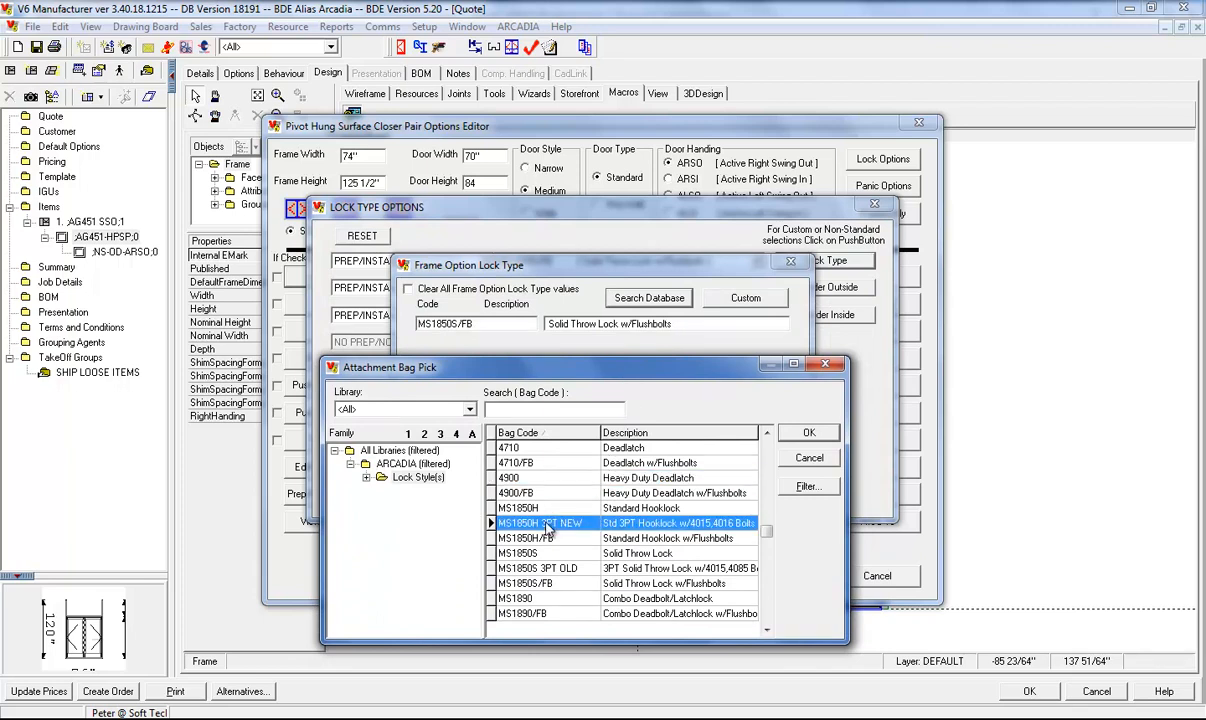
click(807, 434)
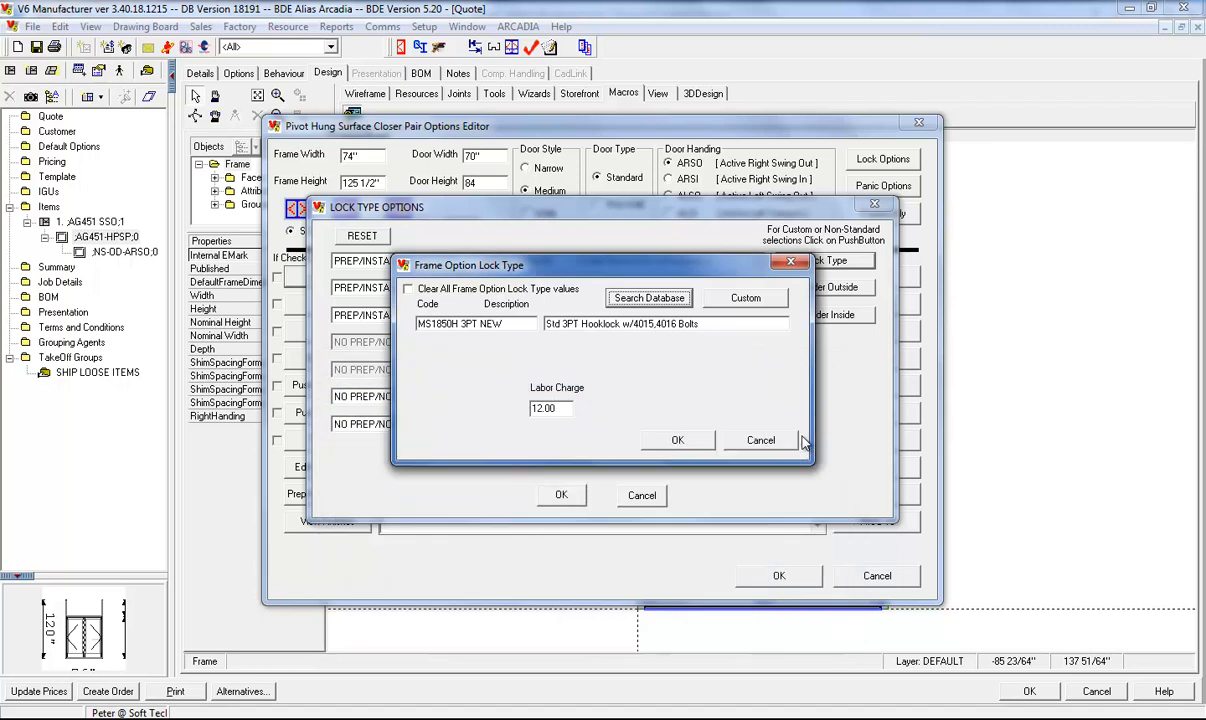
click(674, 441)
Step: Set the inside cylinder to 4066 Thumbturn and accept the lock options
click(660, 316)
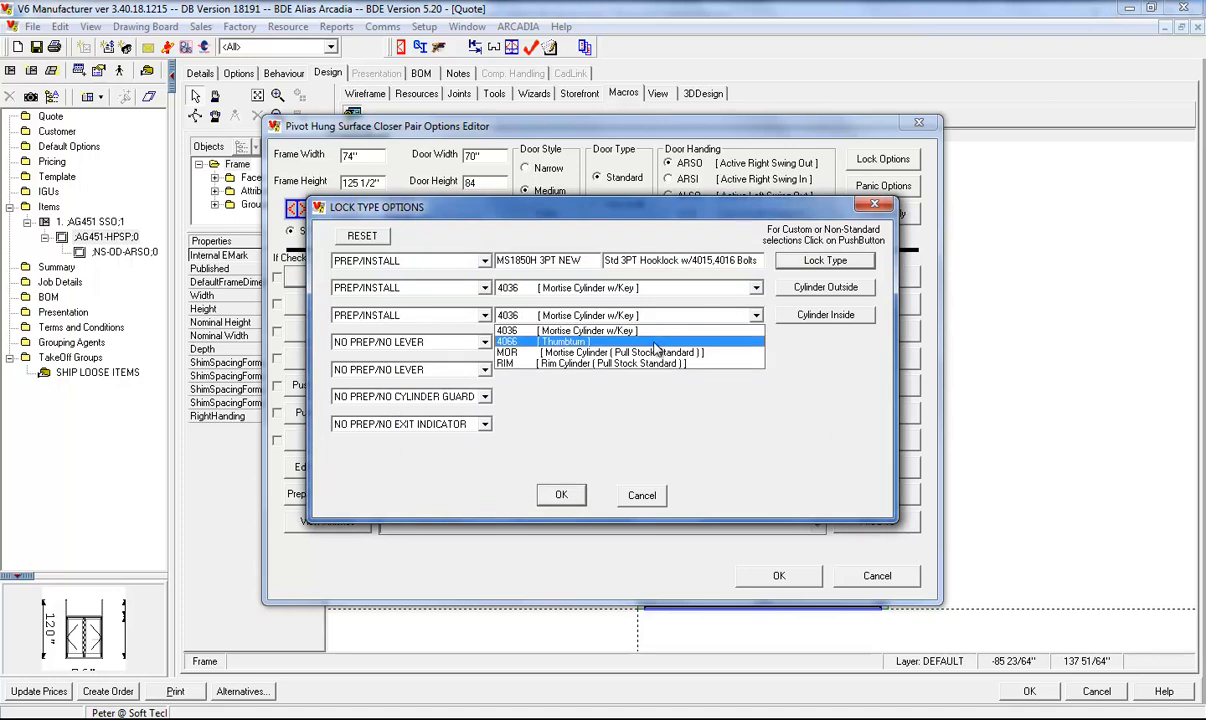
click(654, 342)
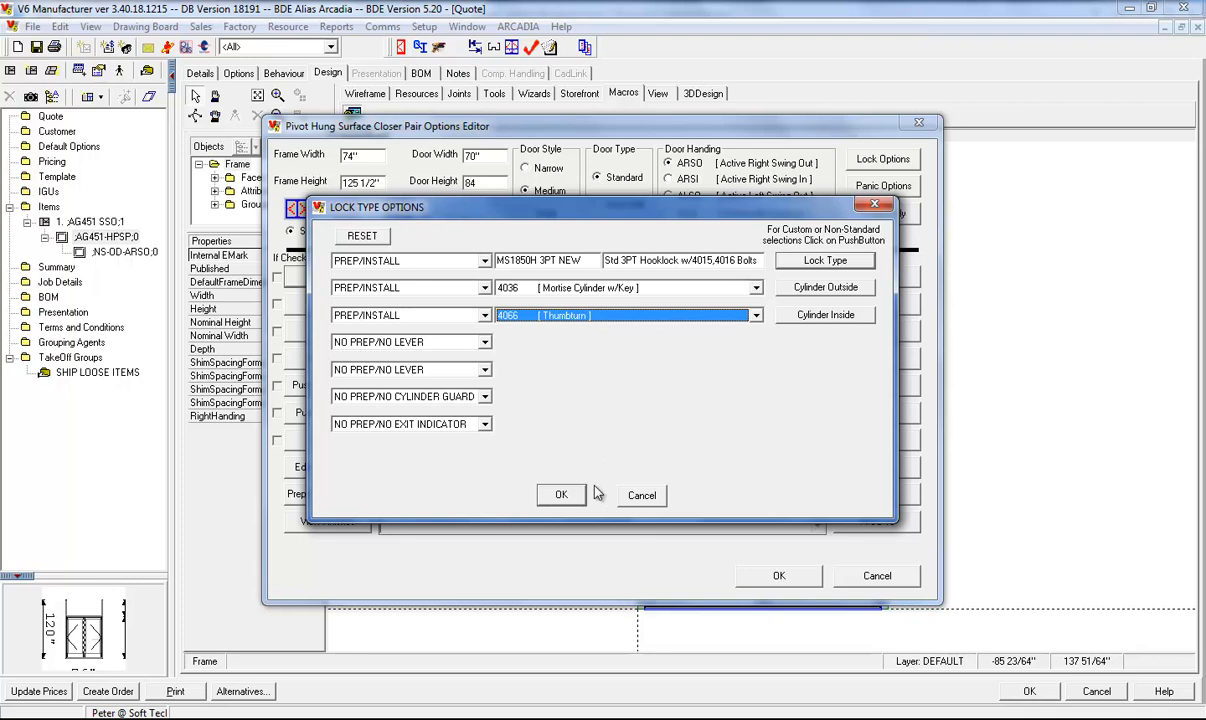
click(561, 494)
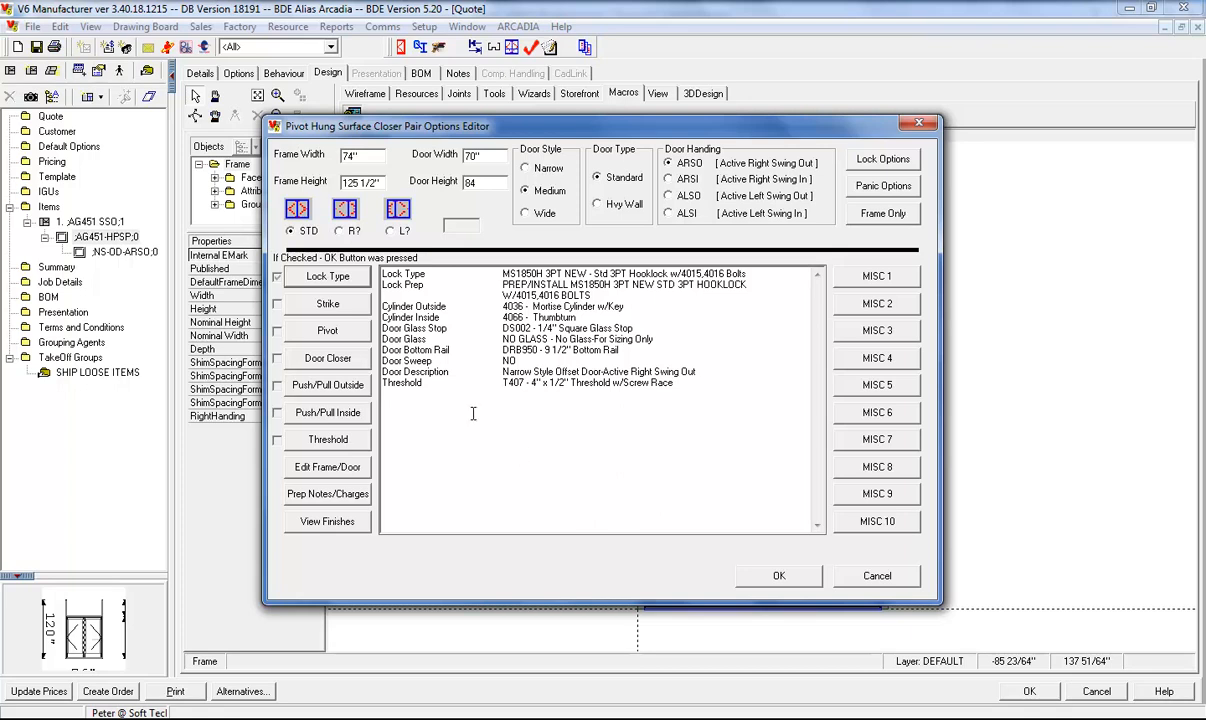
Step: Add the standard door closer 683-P International Overhead Surface Closer, supplied loose without prep
click(345, 362)
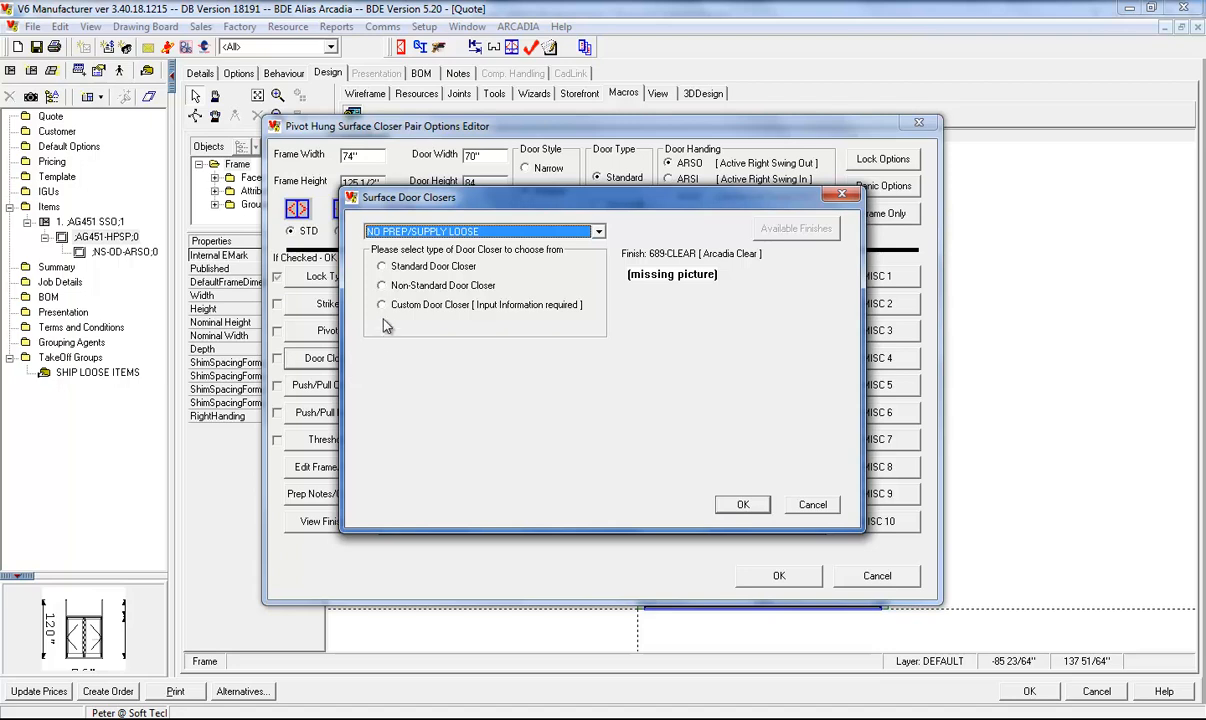
click(414, 269)
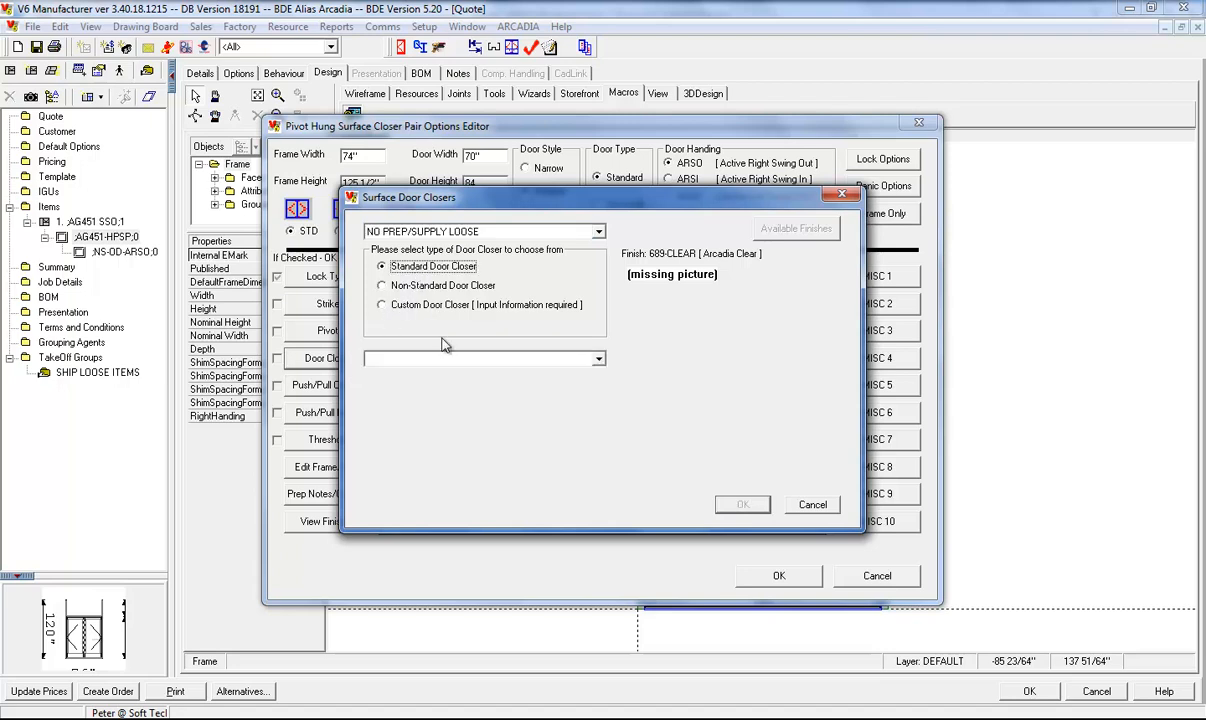
click(446, 362)
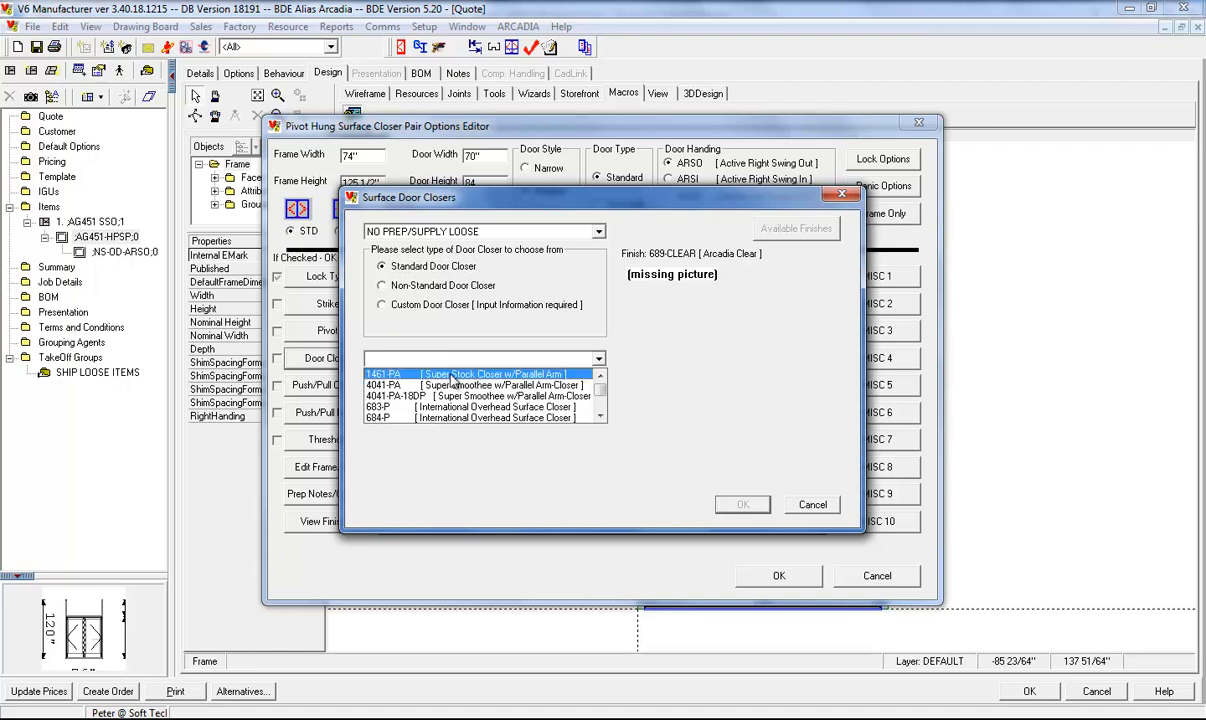
click(432, 385)
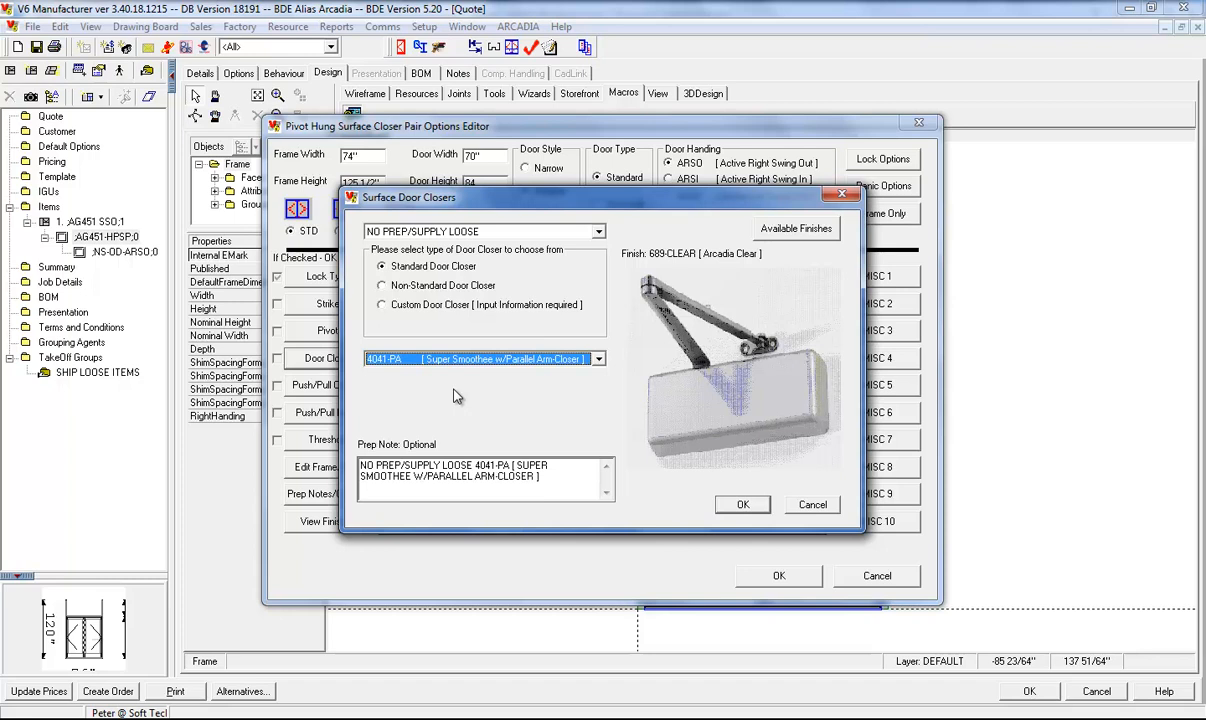
click(470, 360)
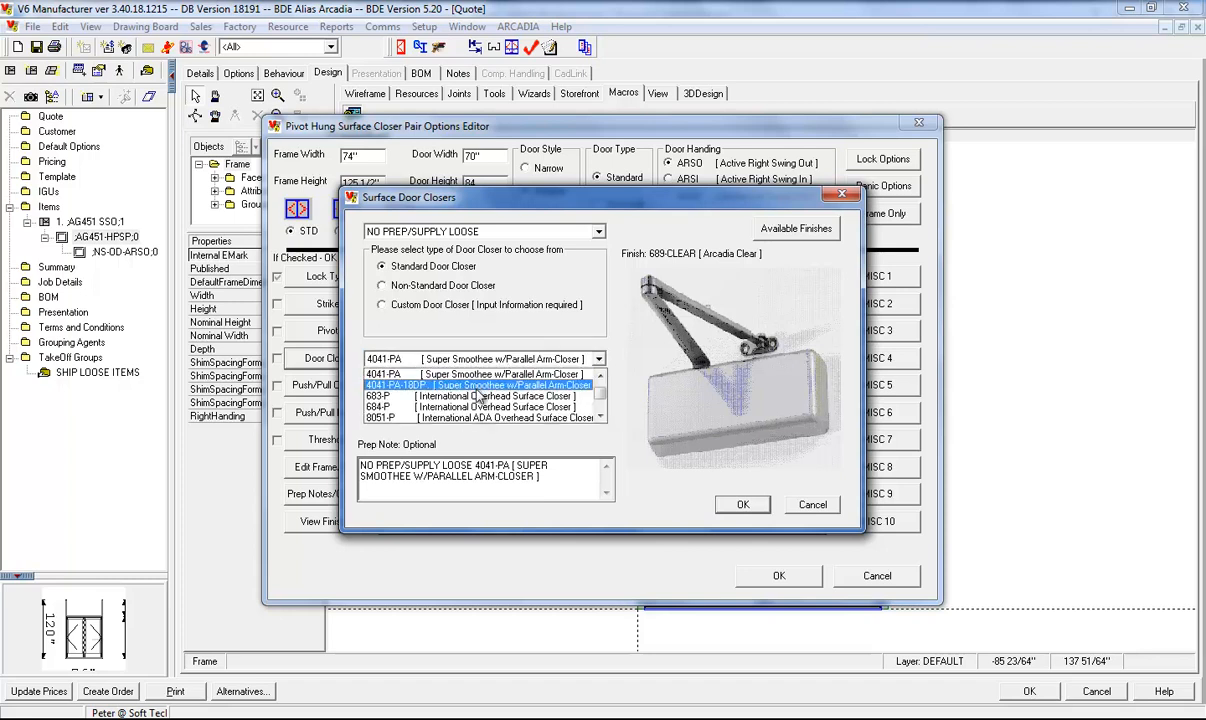
click(481, 397)
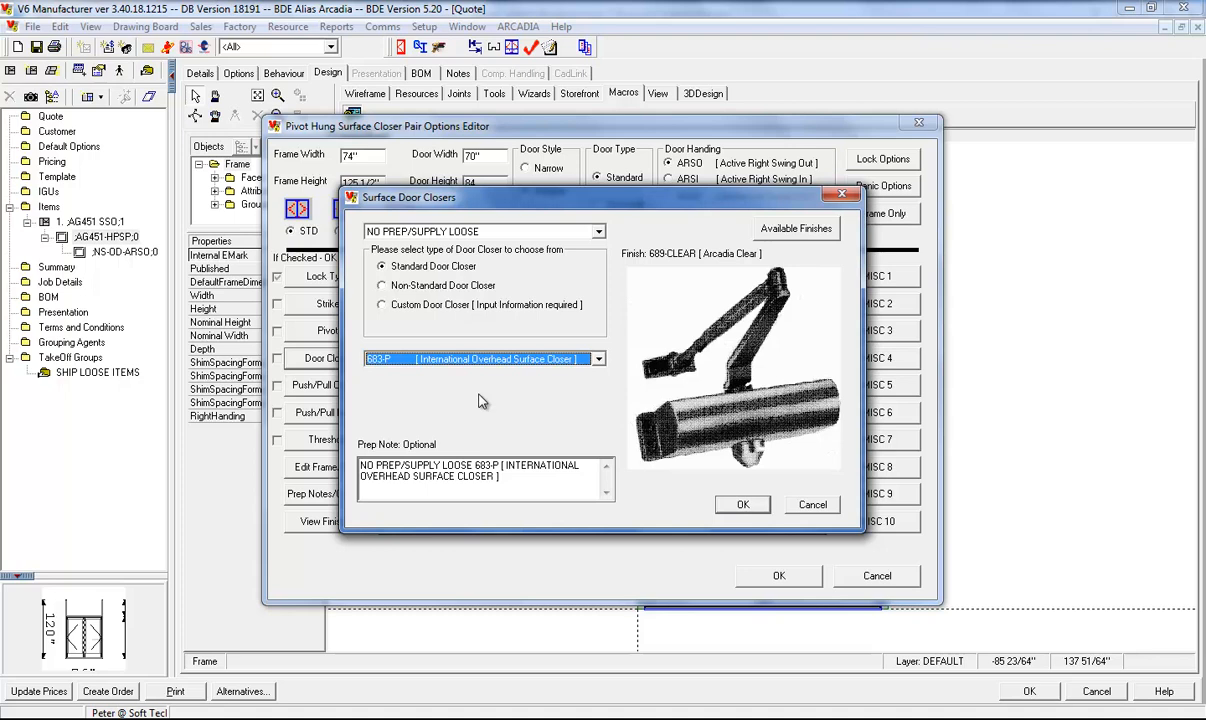
click(741, 506)
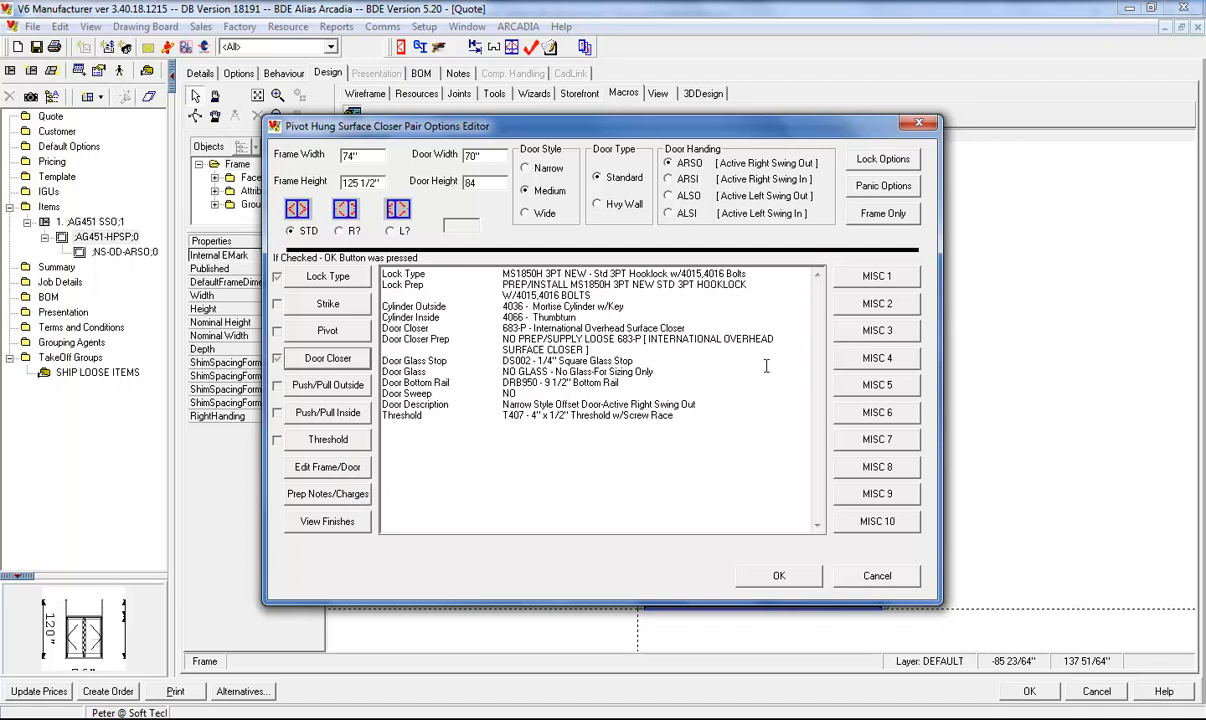
Step: Start a Misc 1 hardware option with code XYZ and description "Power Transfer"
click(877, 280)
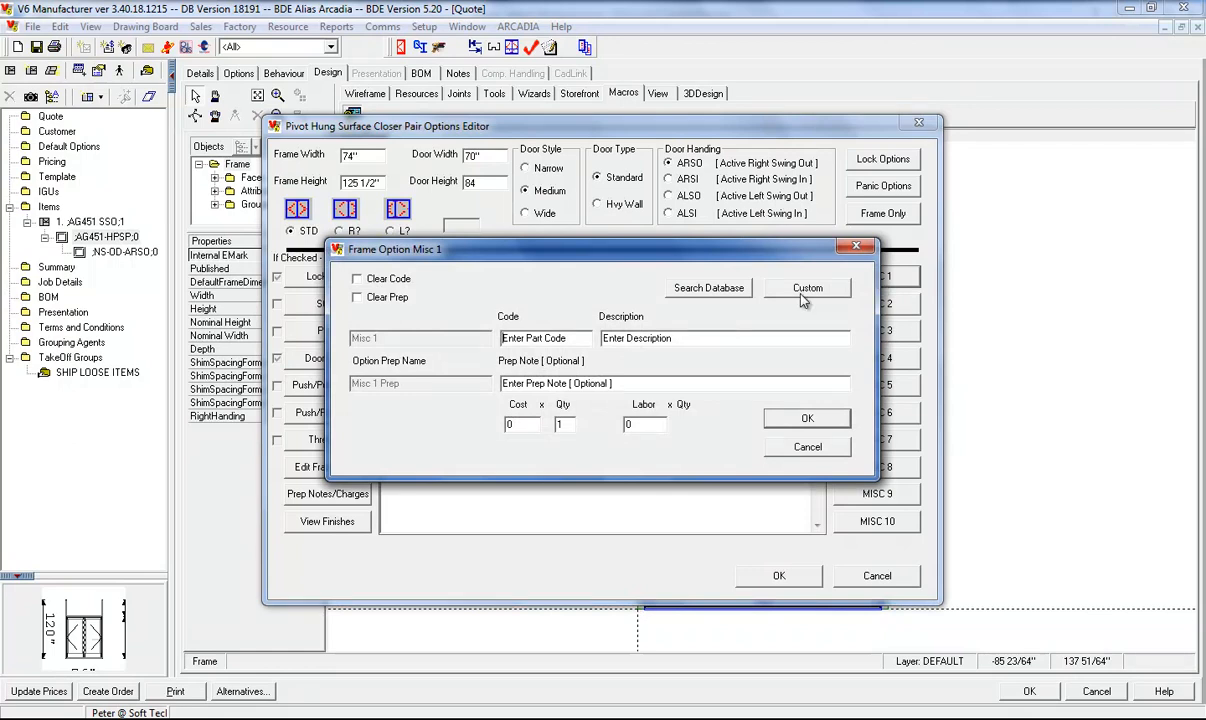
click(567, 337)
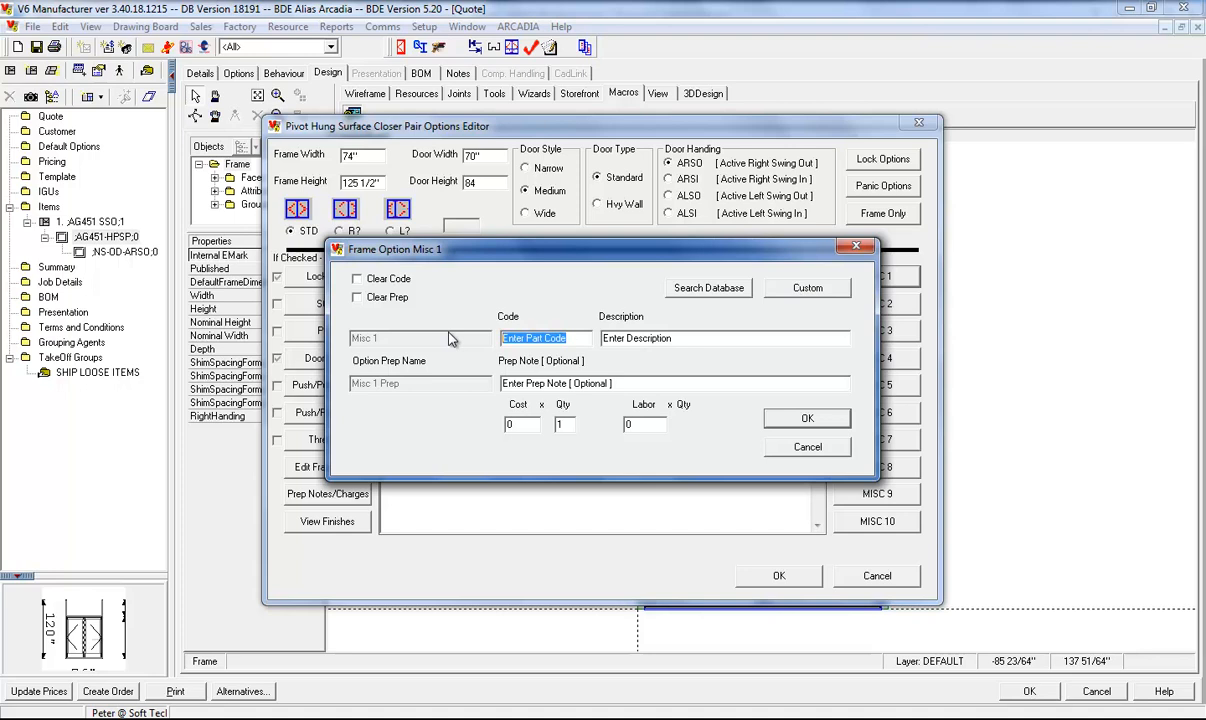
text(XYZ)
key(Tab)
text(Pow)
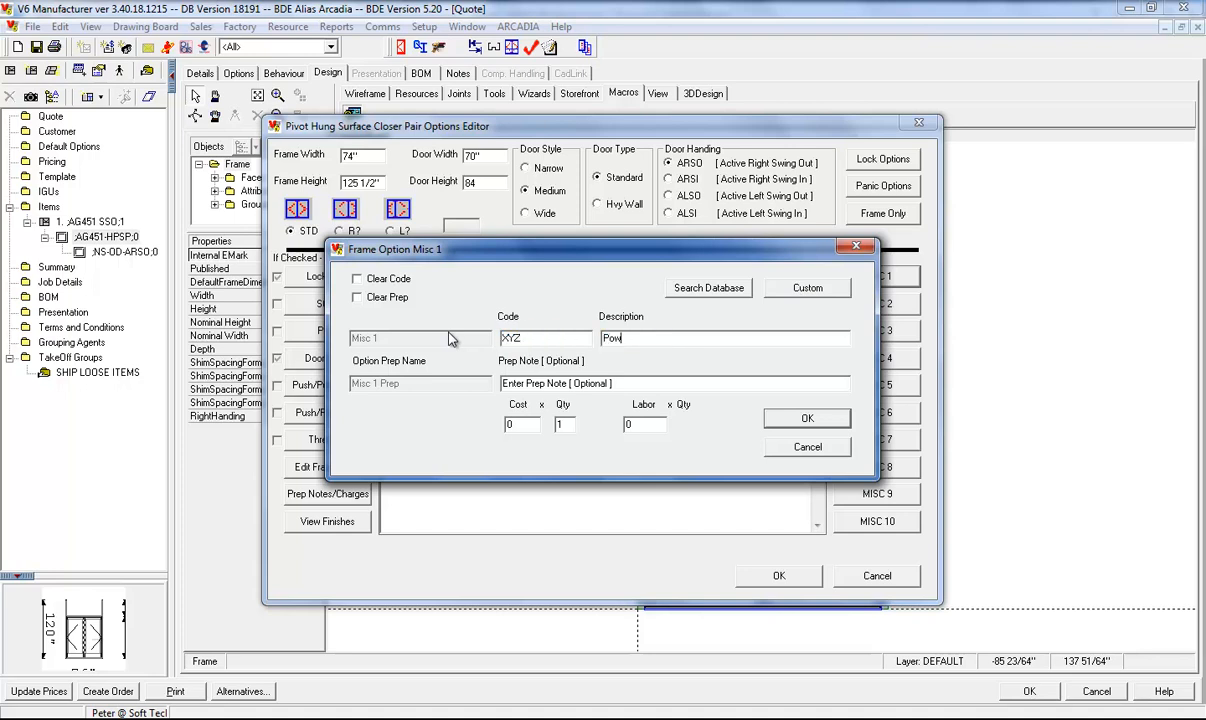
text(er Transfer)
key(Tab)
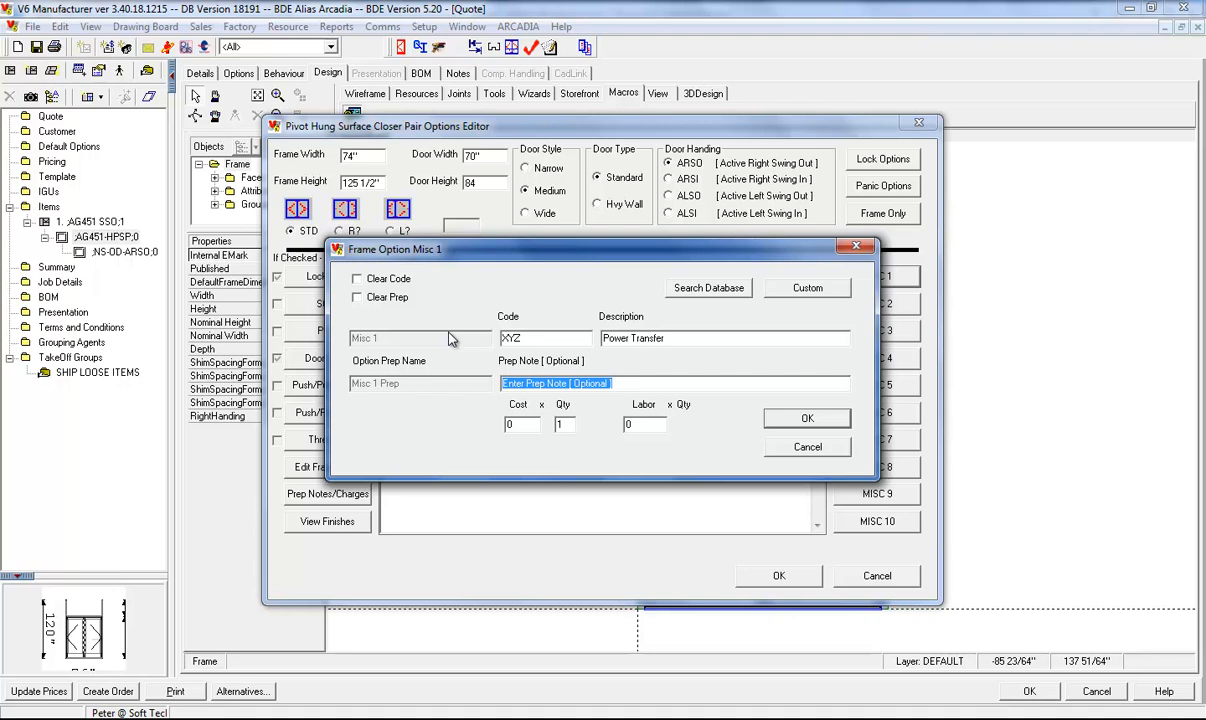
Step: Give the Misc 1 option the prep note "Prep for Power Transfer", a cost of 100 and labor of 50, and save it
text(Prep for )
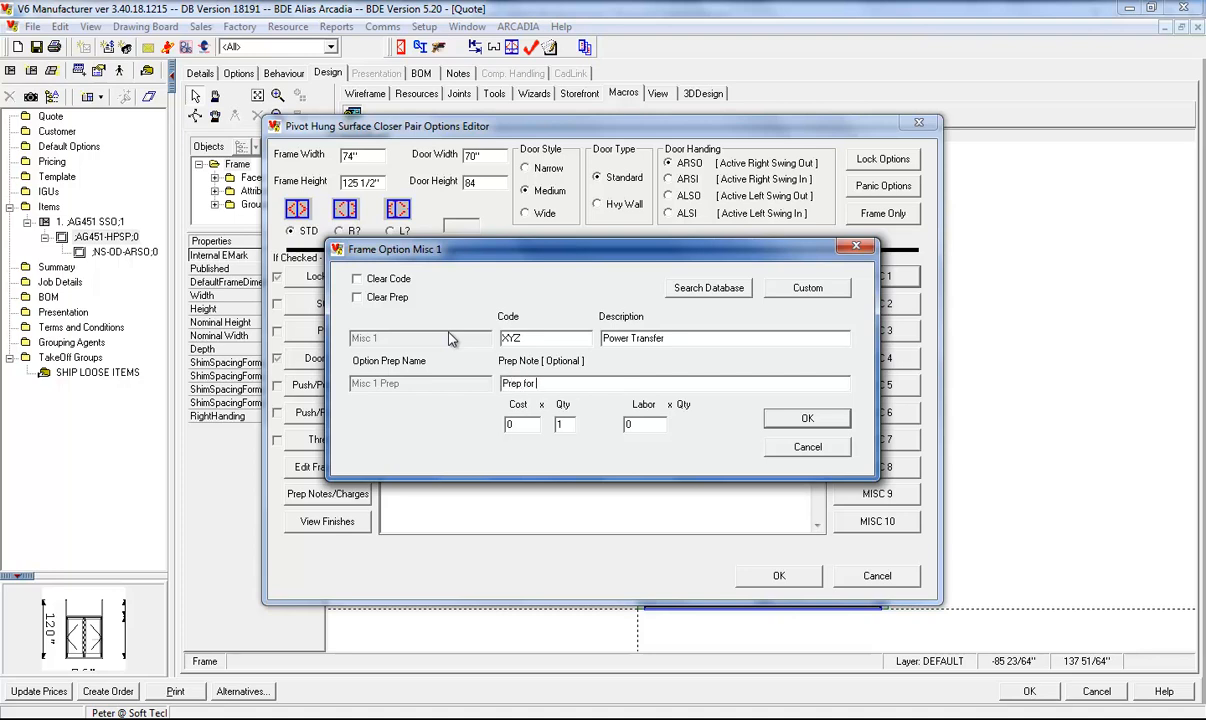
text(Power Transfer)
key(Tab)
text(100)
key(Tab)
key(Tab)
text(50)
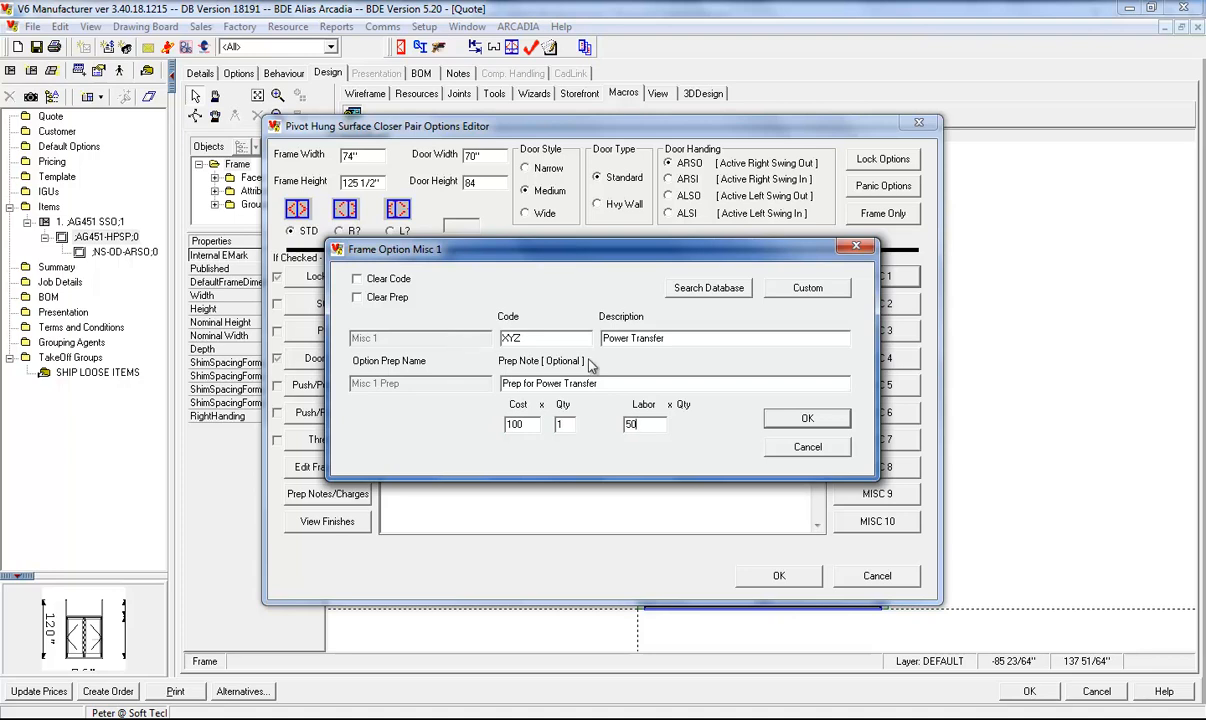
click(809, 420)
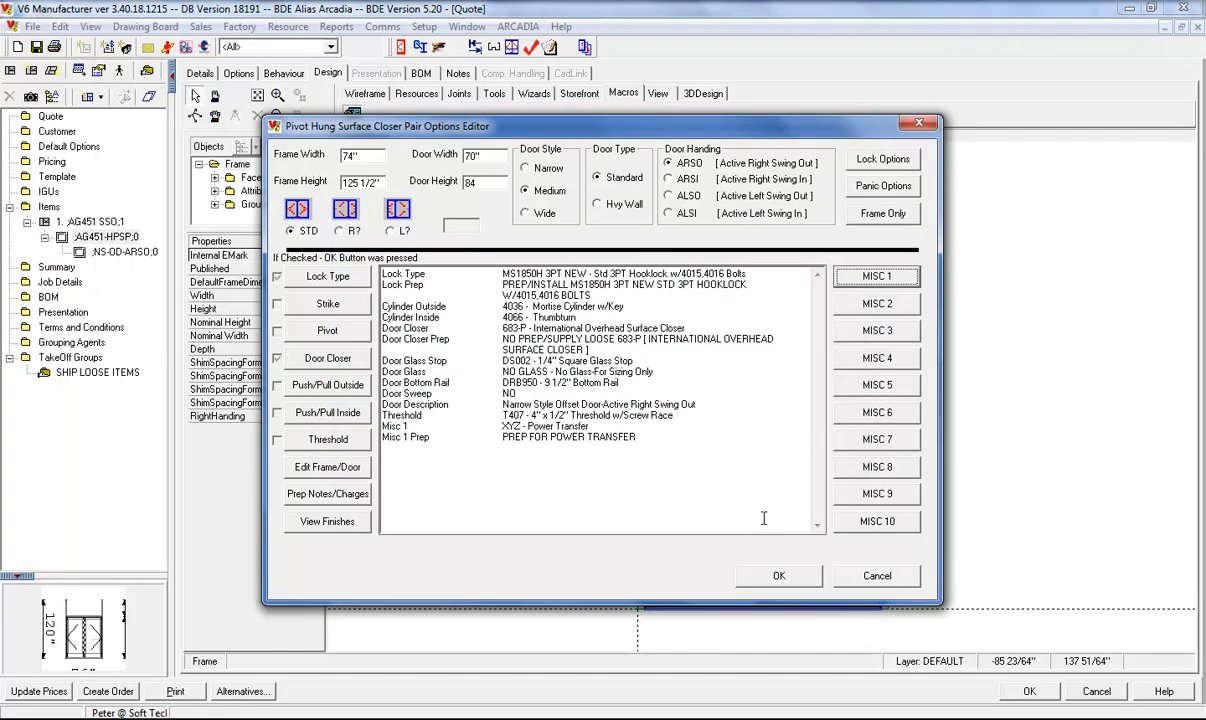
Step: Set the door glass stop to DS003 1/4" Beveled Glass Stop and the glass to 1/4" Tempered Glass Clear, and accept the door options
click(779, 578)
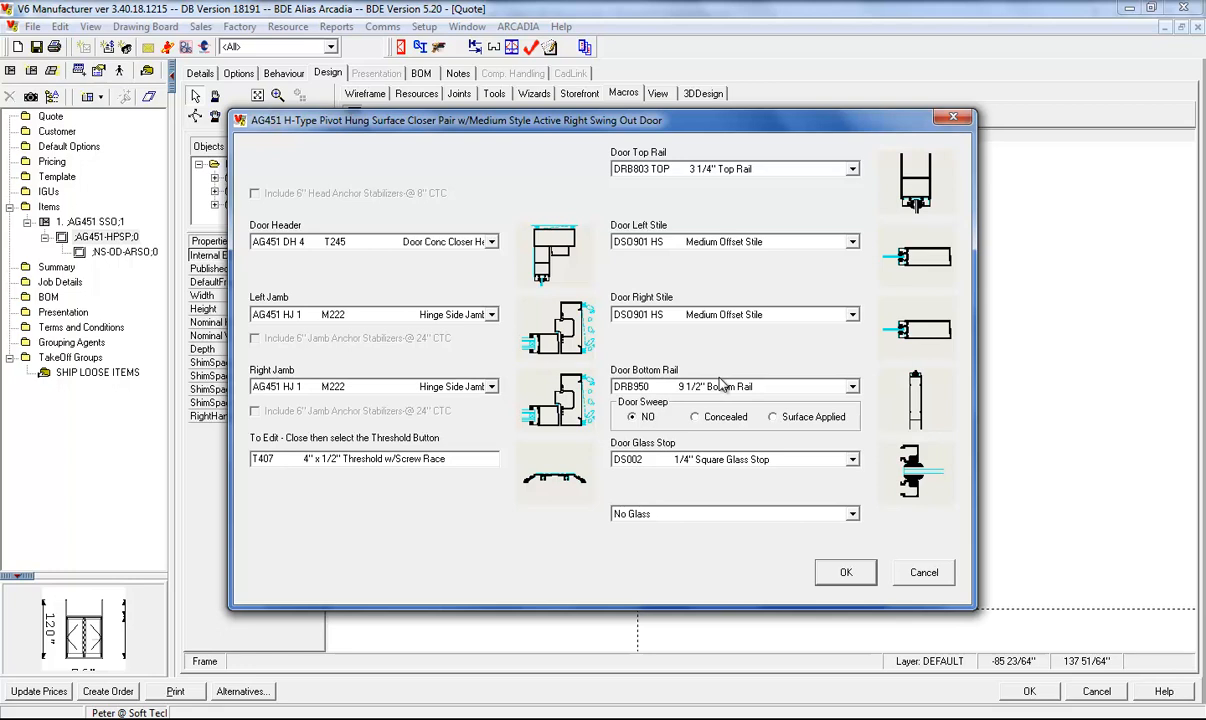
click(752, 460)
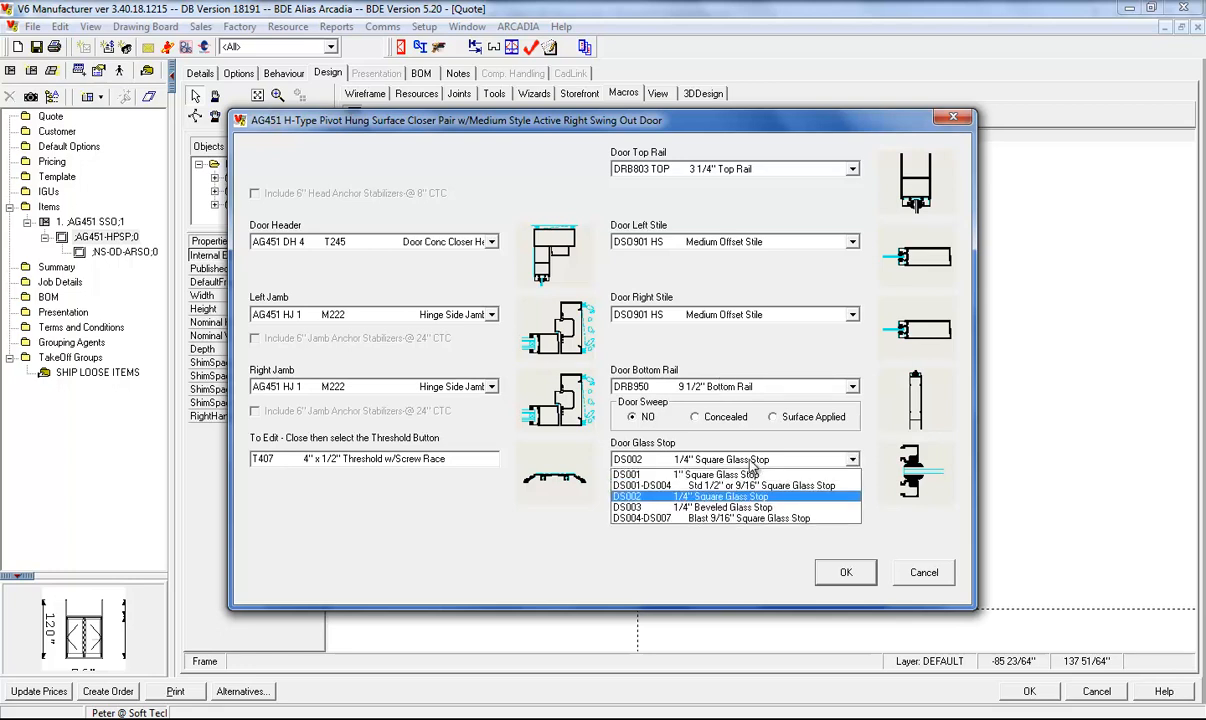
click(752, 507)
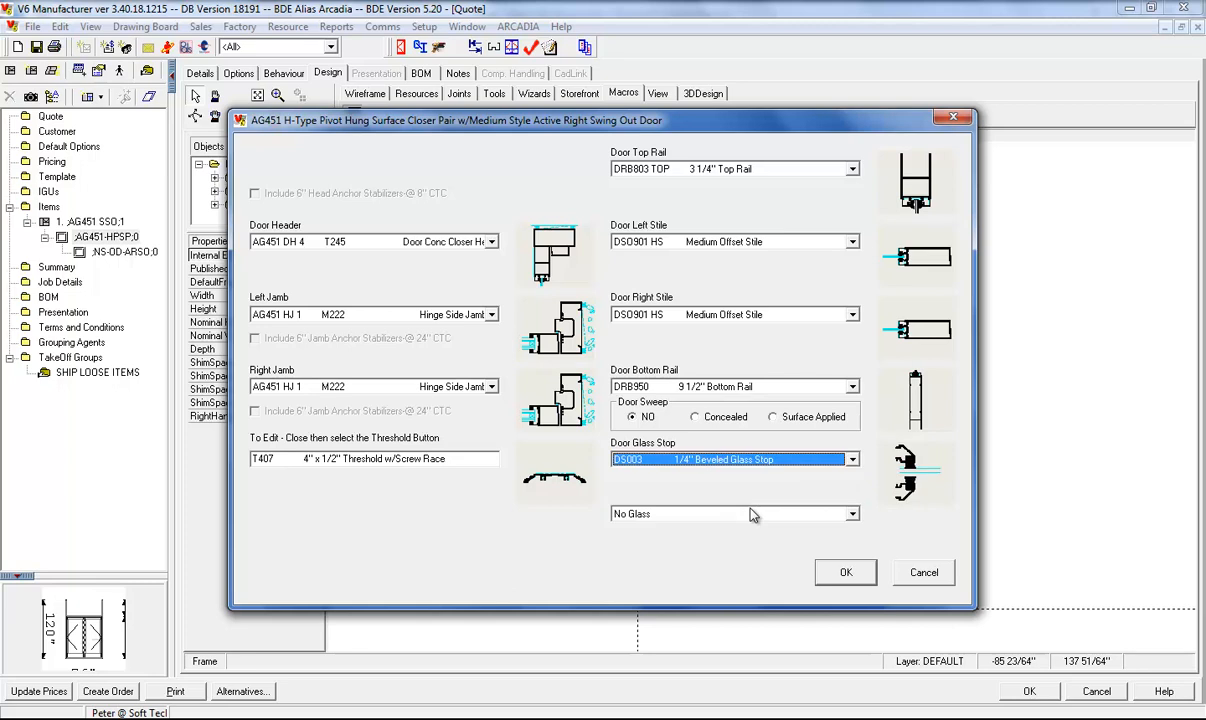
click(752, 520)
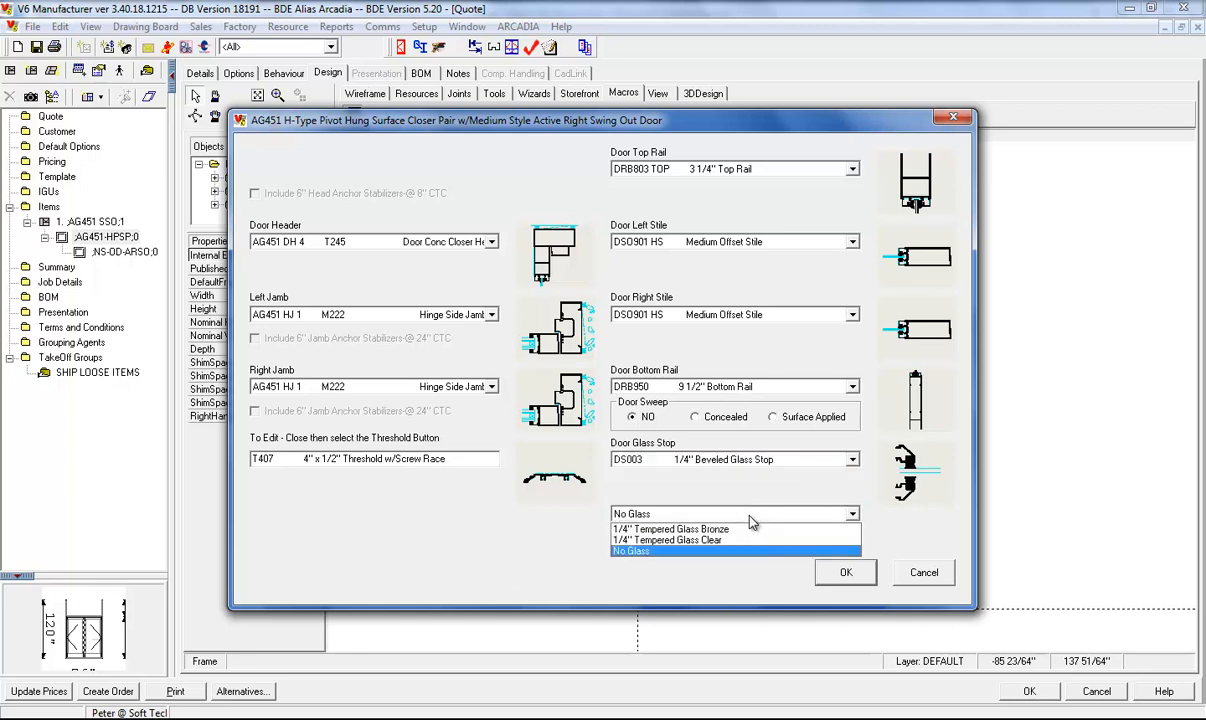
click(747, 541)
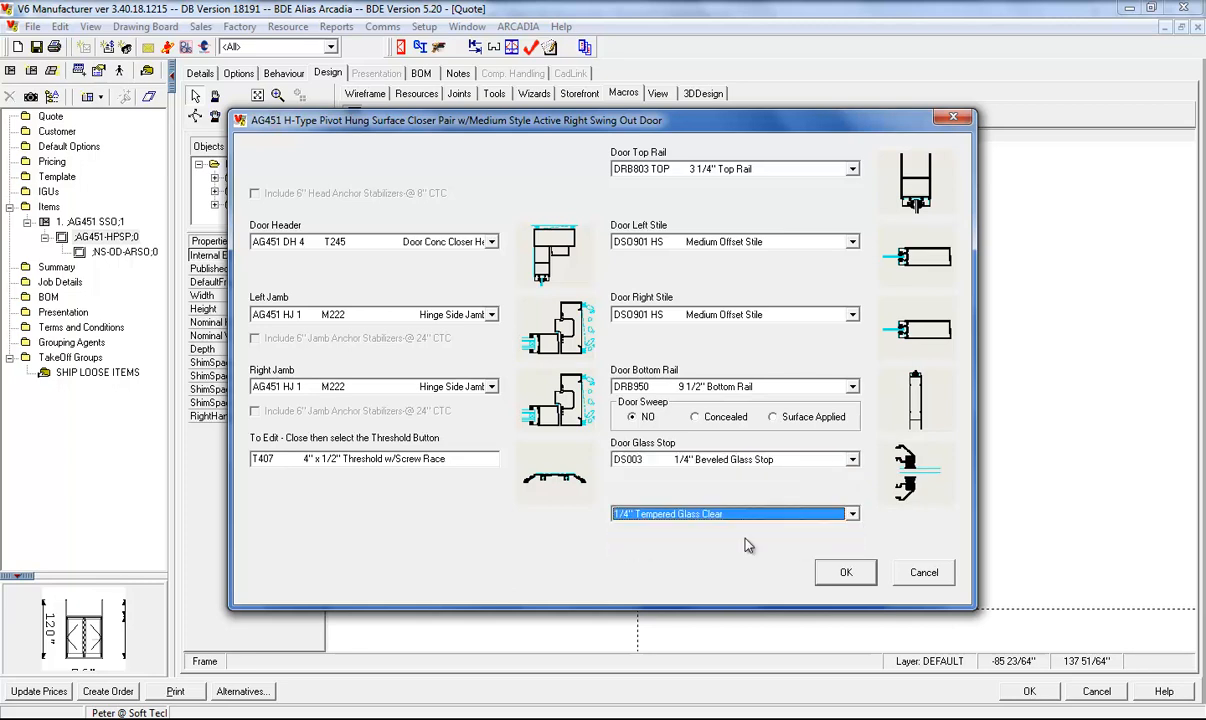
click(840, 576)
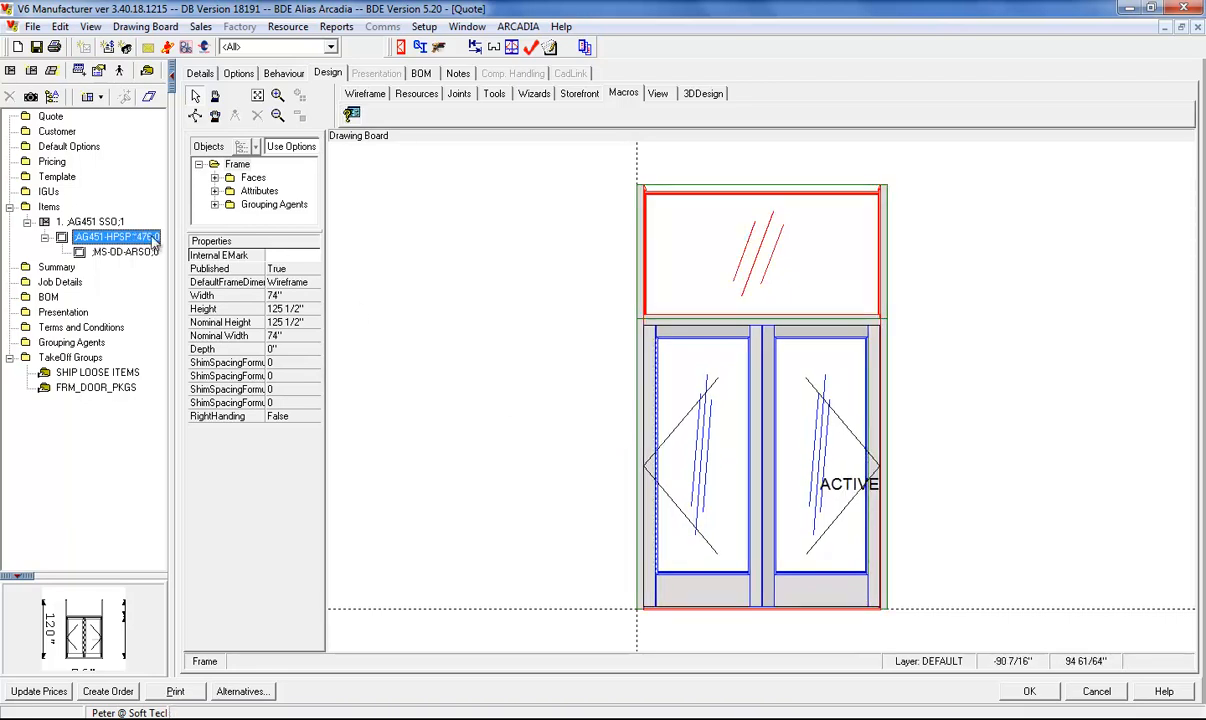
Step: Set the quantity of the first AG451 SSO item to 10 in its details
click(105, 222)
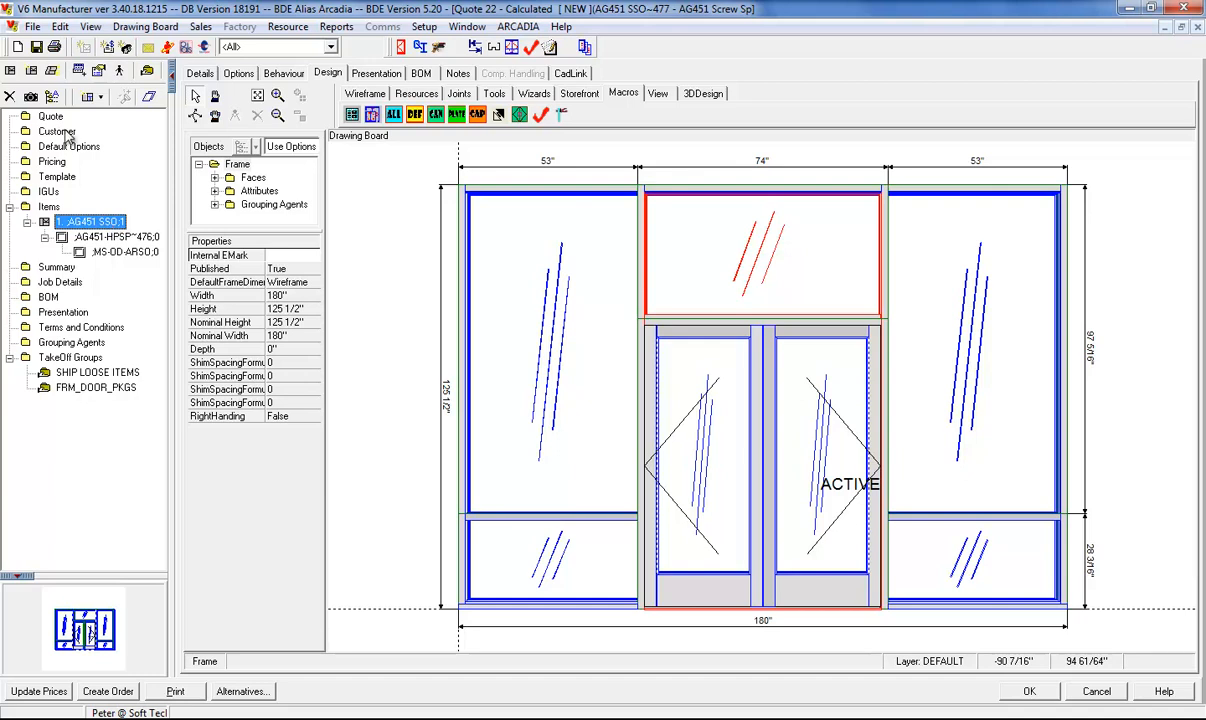
click(200, 76)
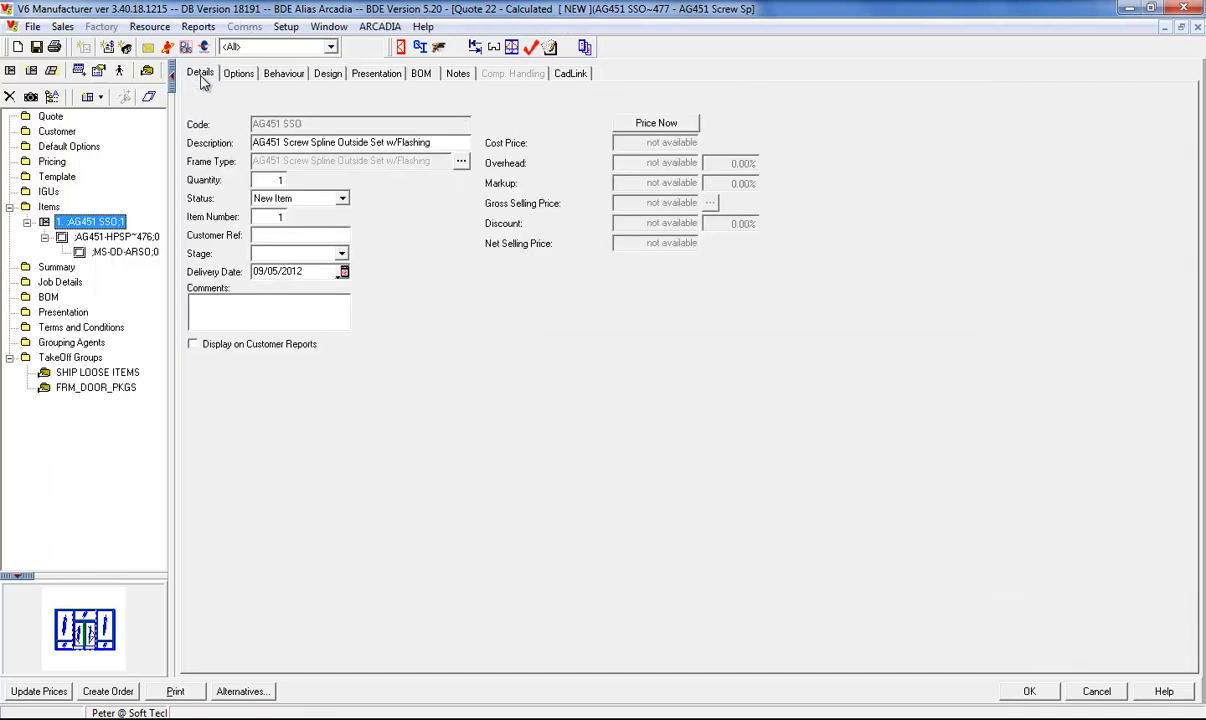
click(265, 178)
text(0)
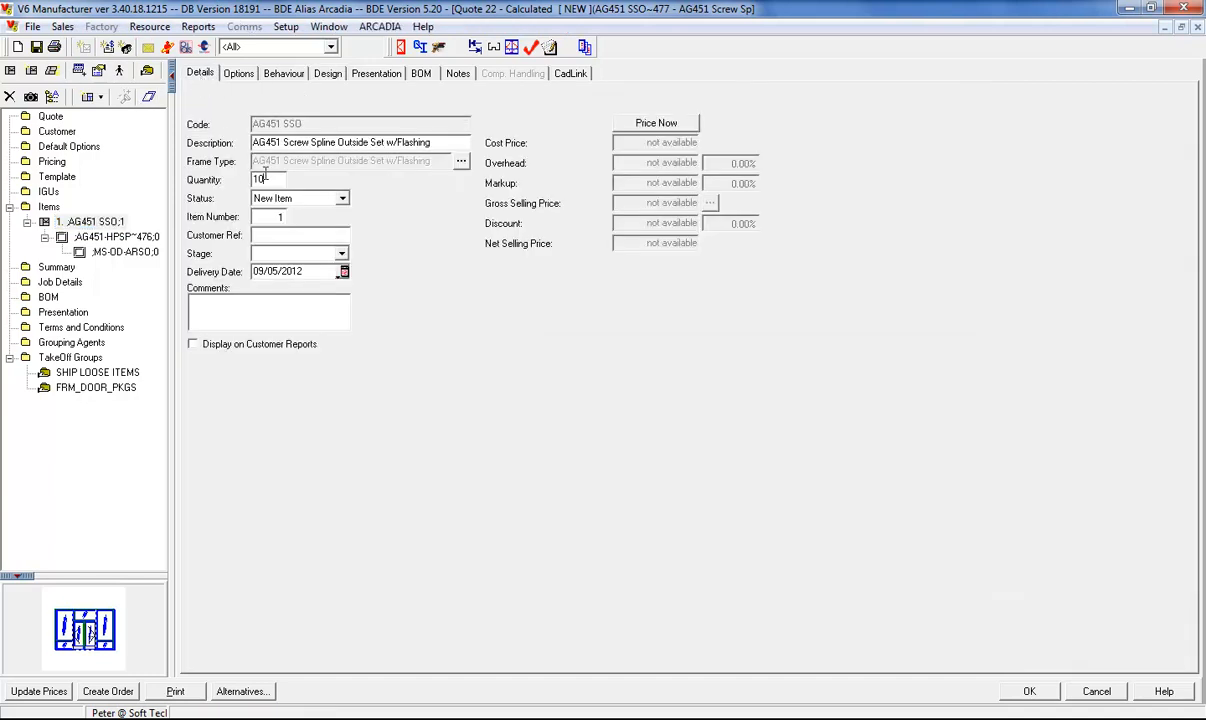
key(Tab)
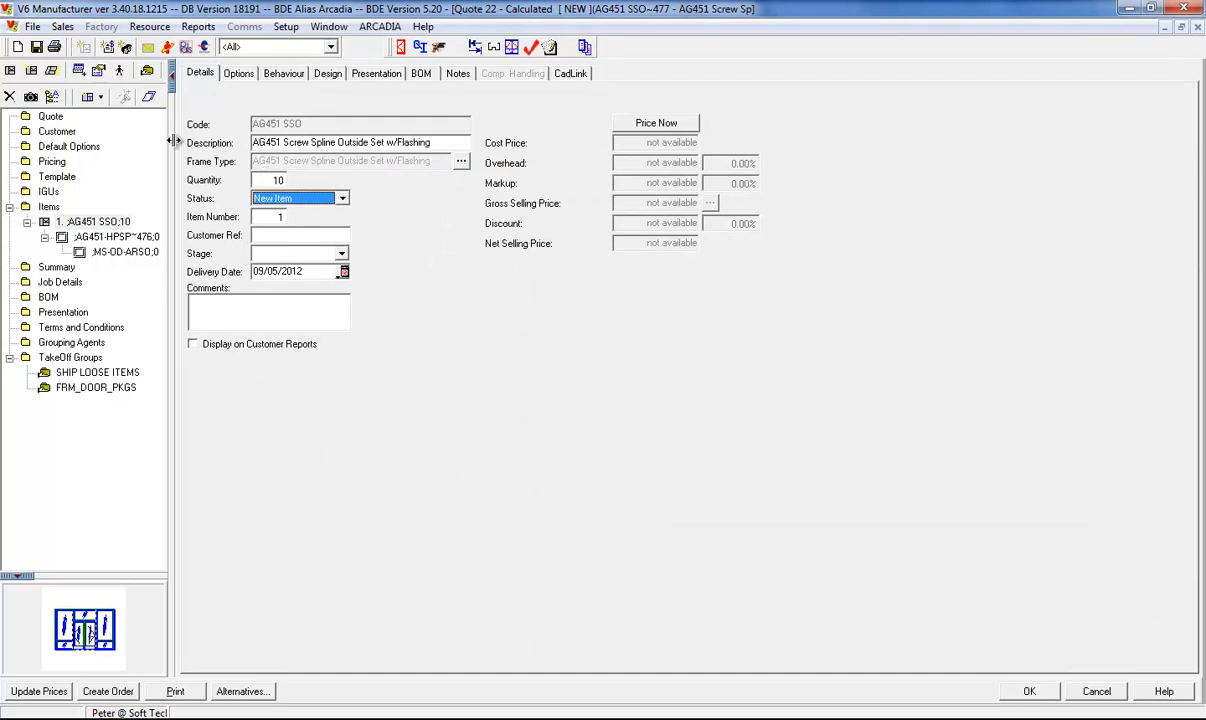
Step: Add a second AG451 item as a Fixed Elev/Side Lites frame with Screw Spline Outside Set
click(400, 47)
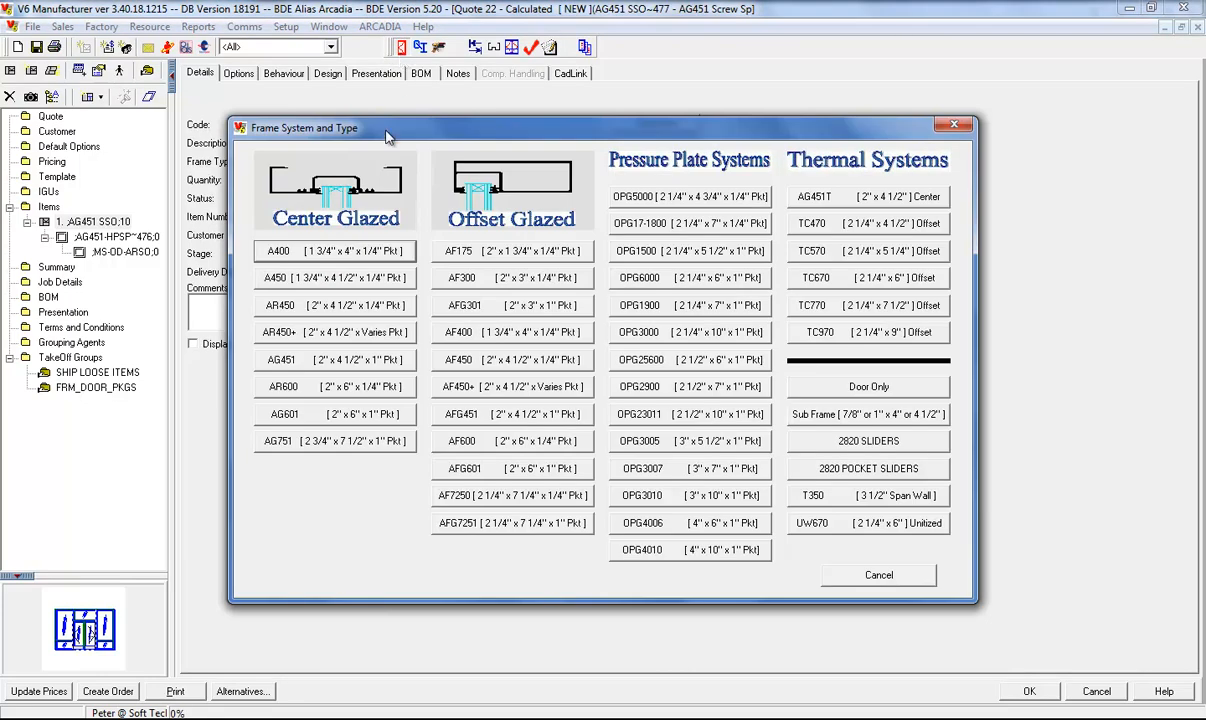
click(311, 360)
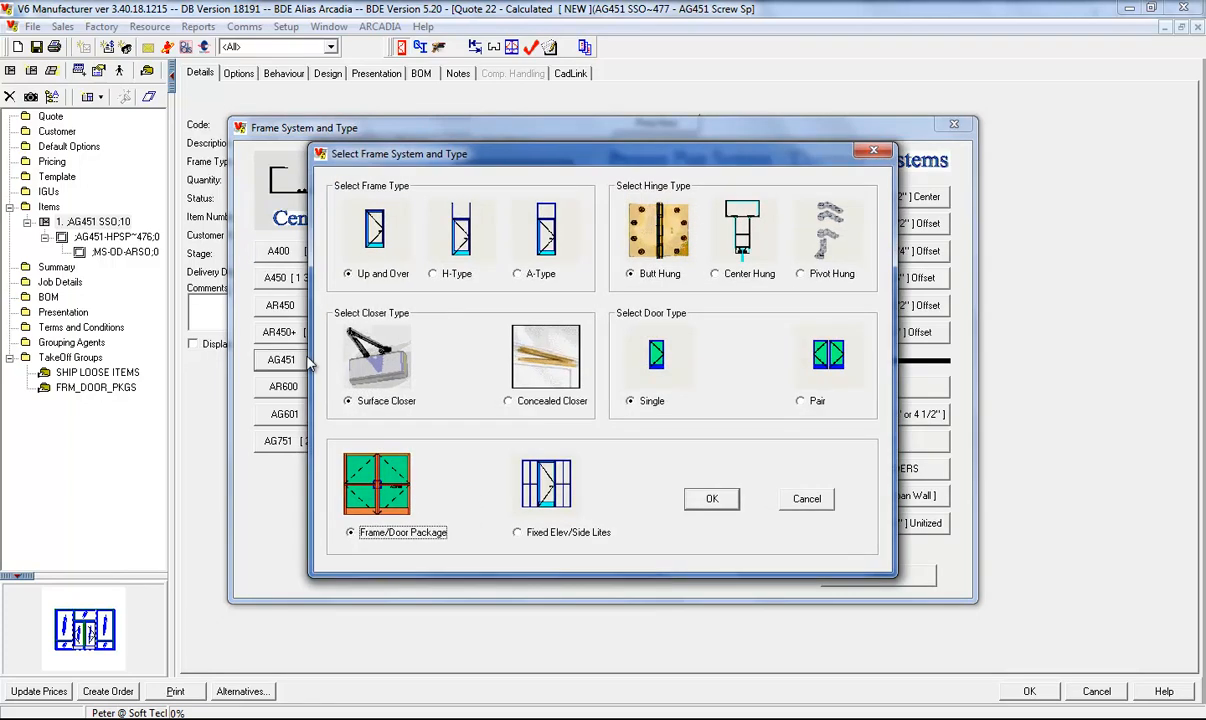
click(544, 535)
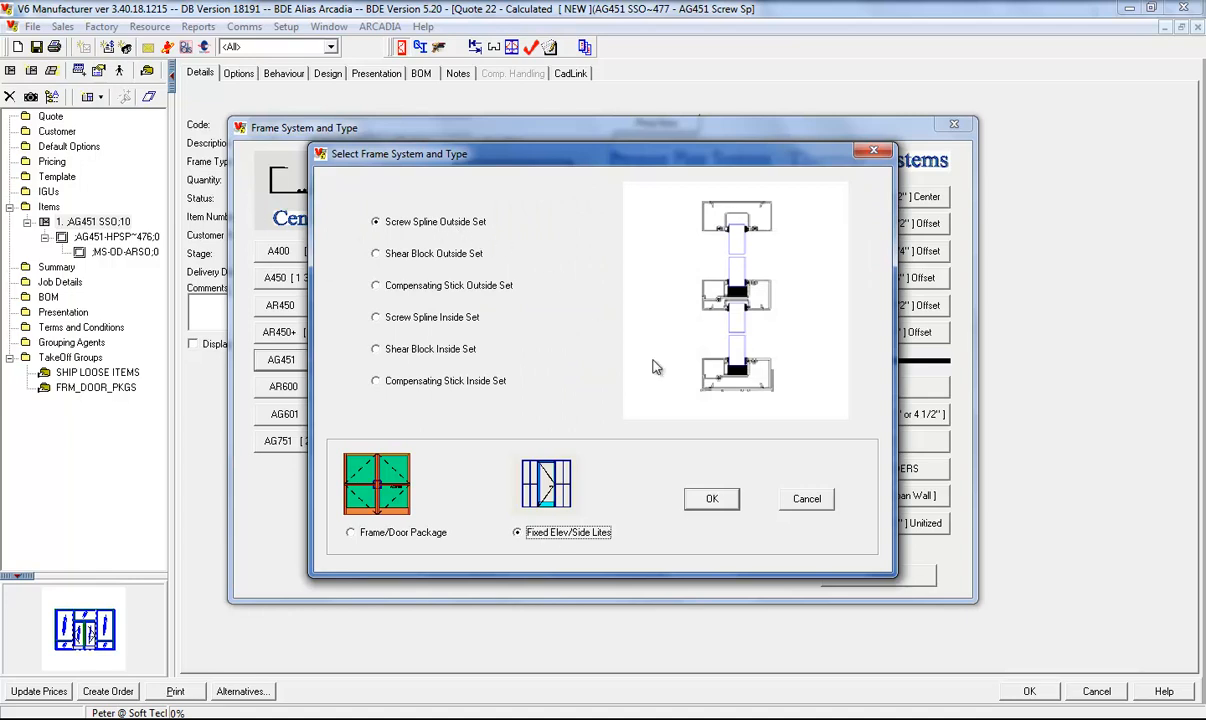
click(712, 498)
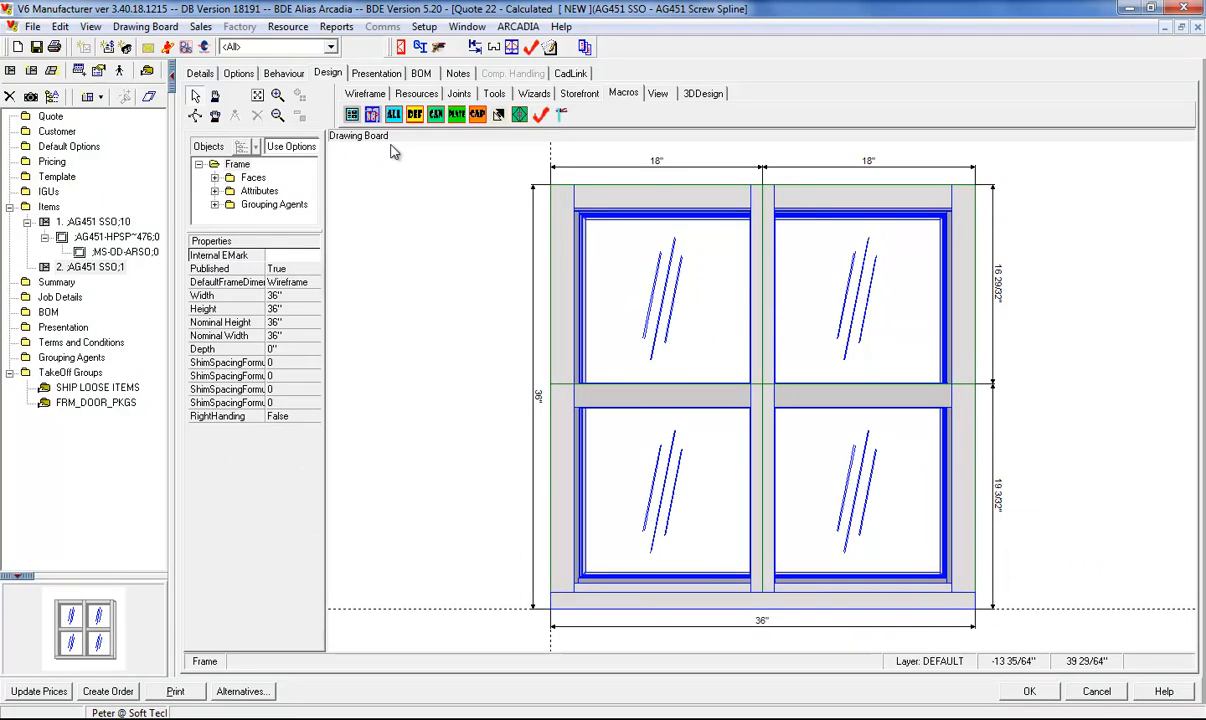
Step: Define the new item as a multi-faced frame with a height of 125.5 inches
click(372, 115)
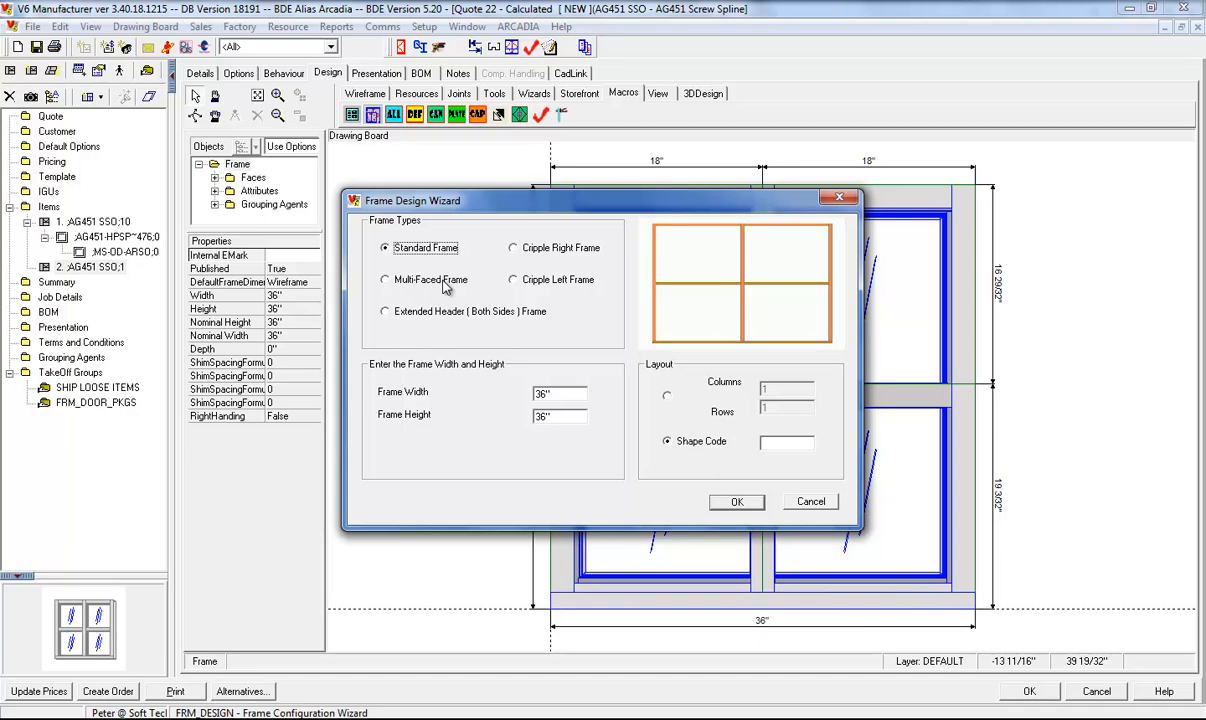
click(446, 285)
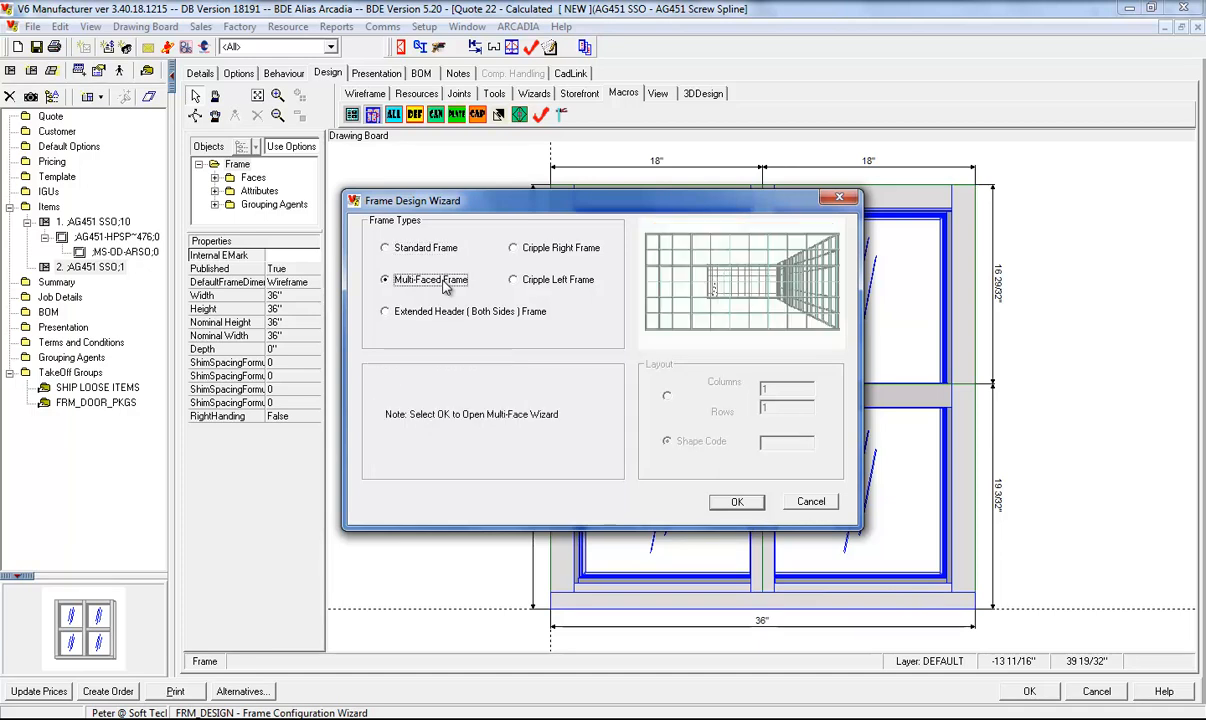
click(737, 503)
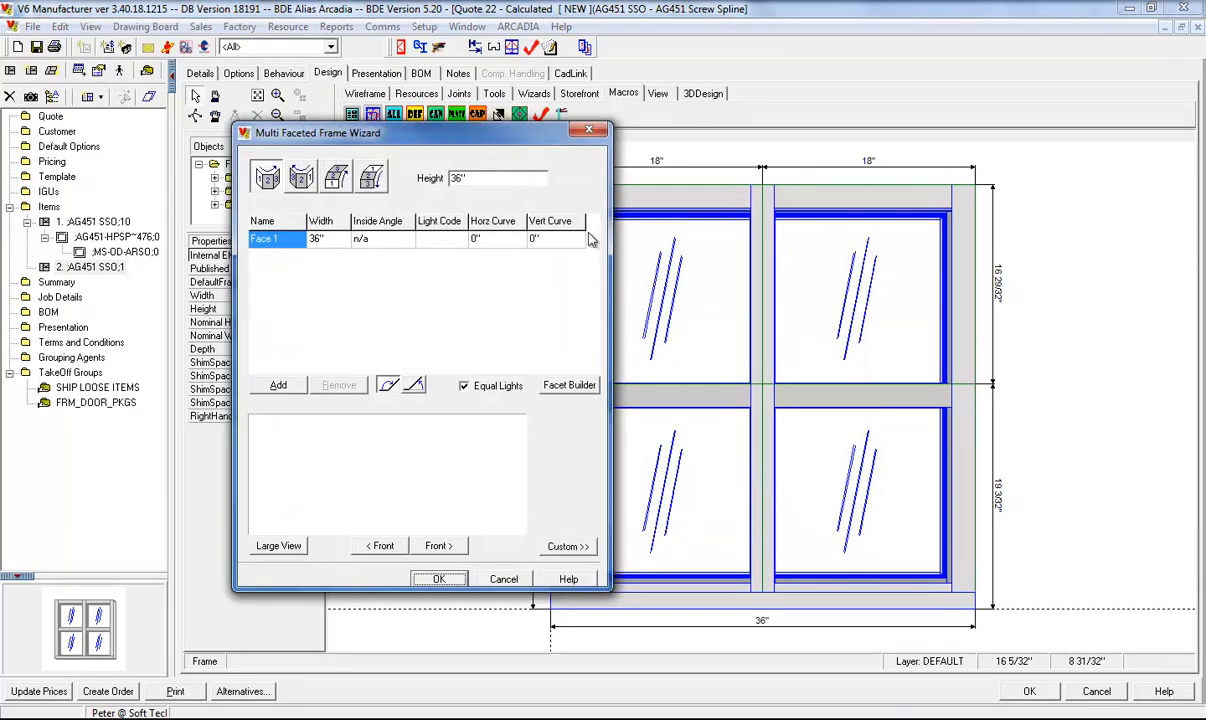
drag(492, 181, 359, 186)
text(125.5)
key(Tab)
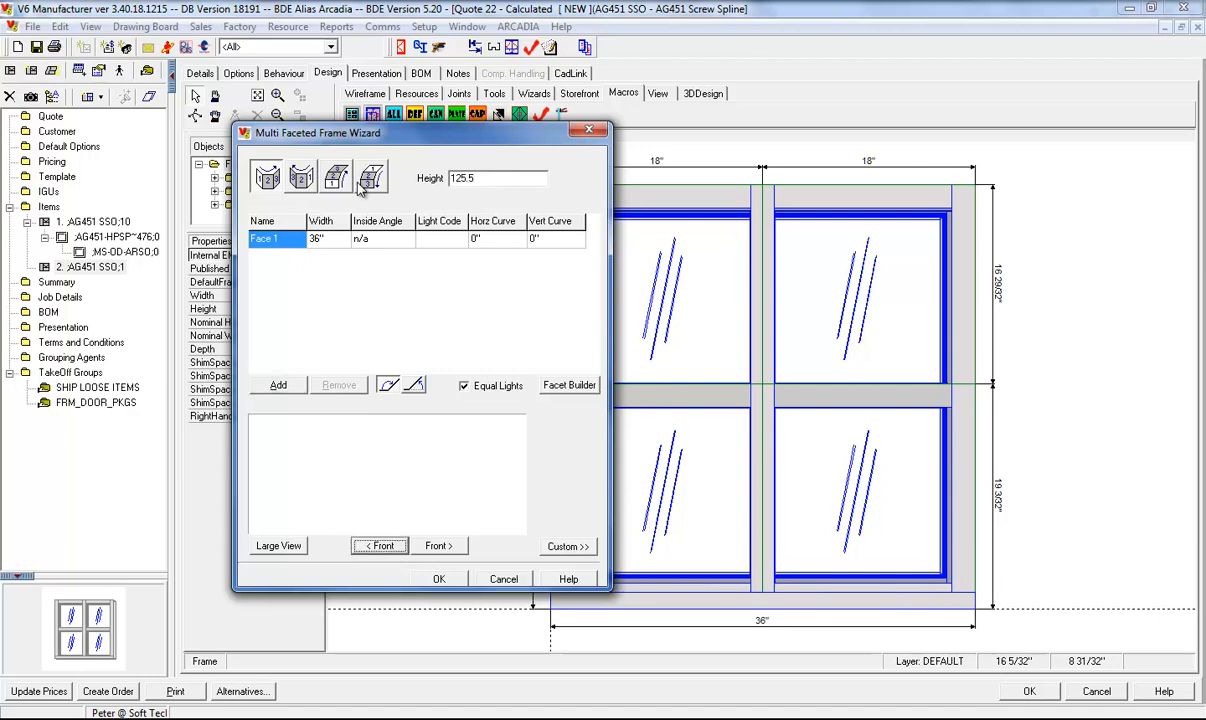
Step: Give Face 1 a width of 96, inside angle of 135 and light code 22, add a second face, and generate the frame
click(322, 238)
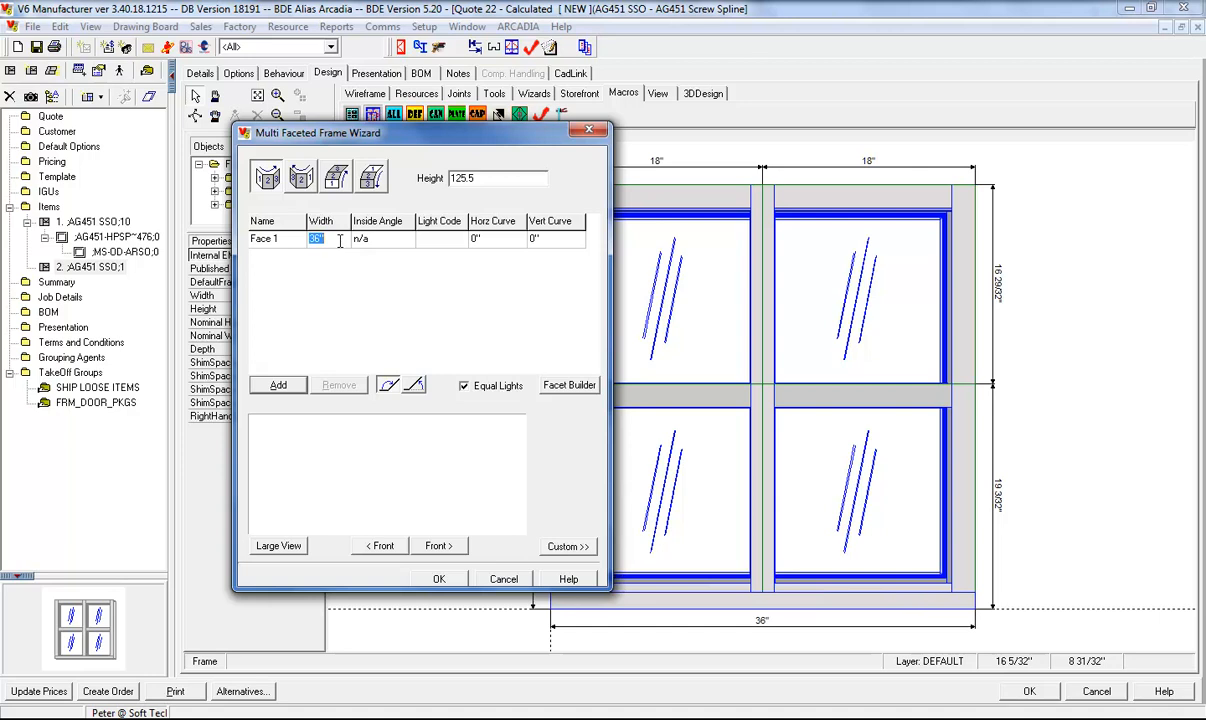
text(96)
key(Tab)
text(135)
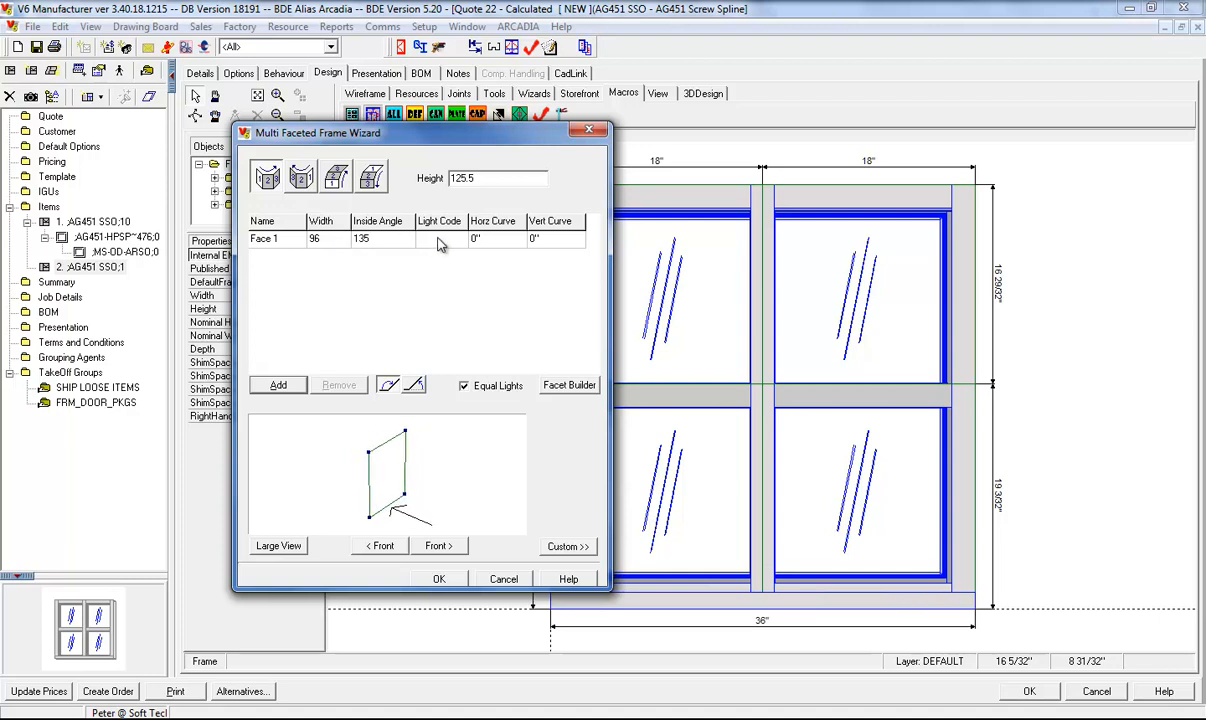
text(22)
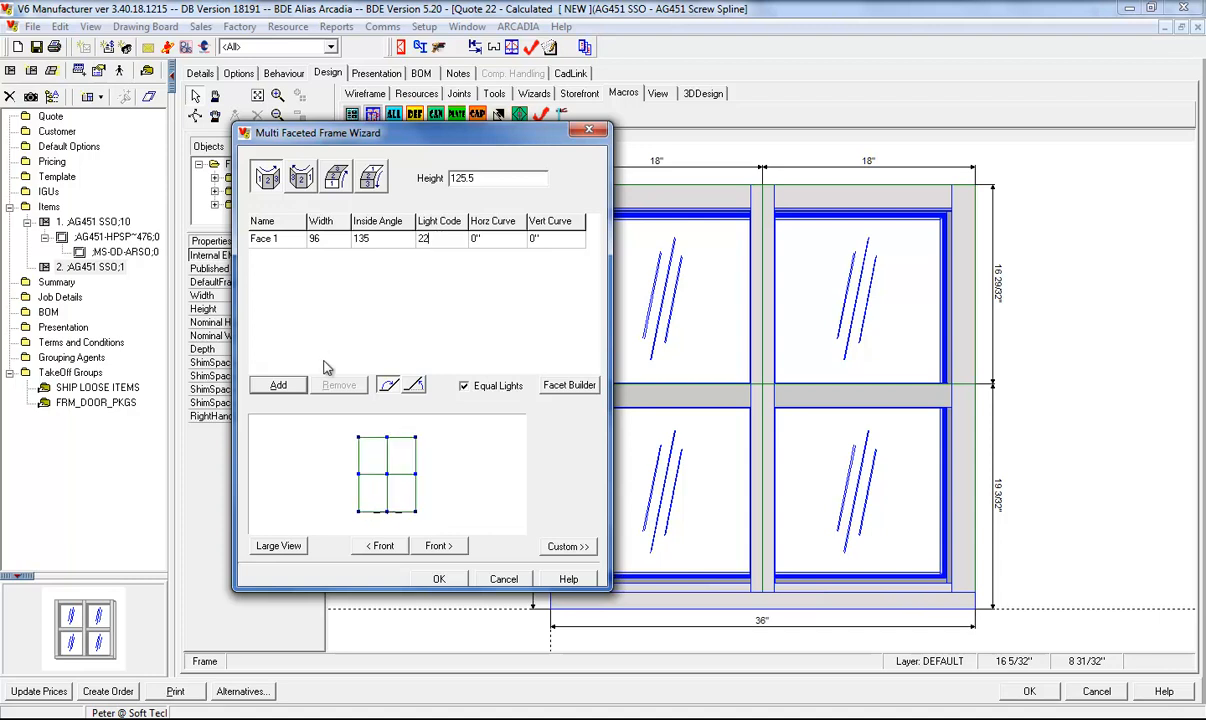
click(278, 386)
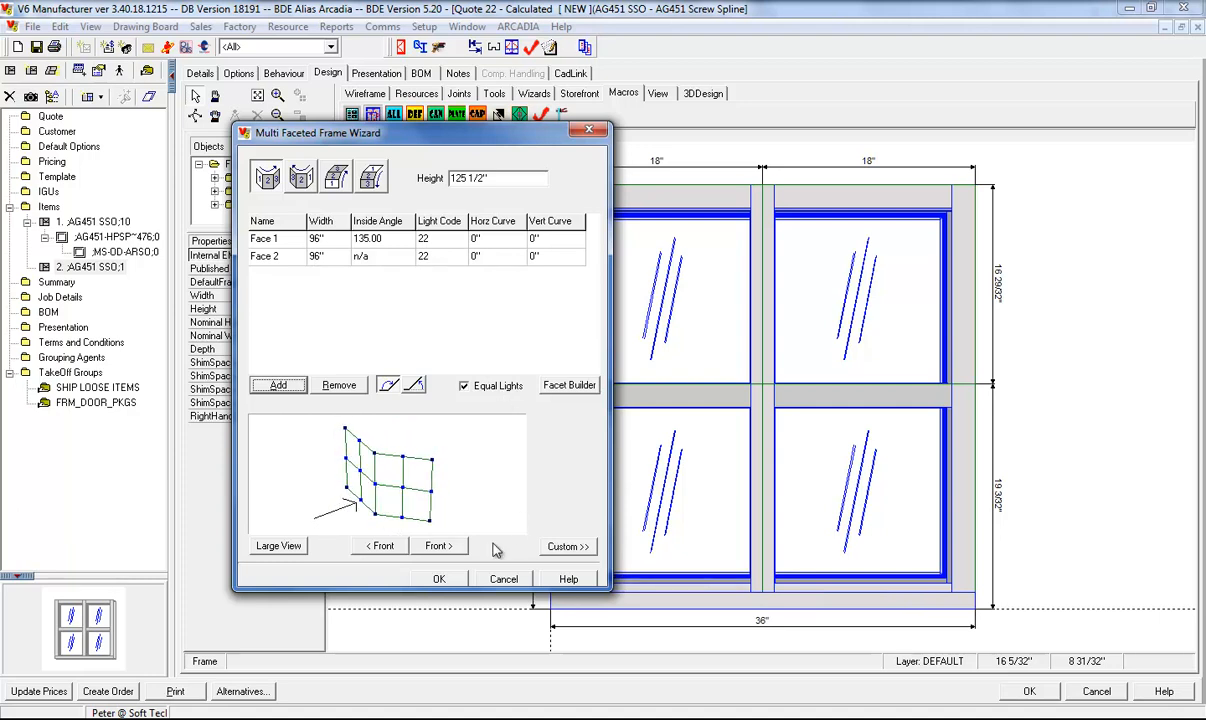
click(440, 578)
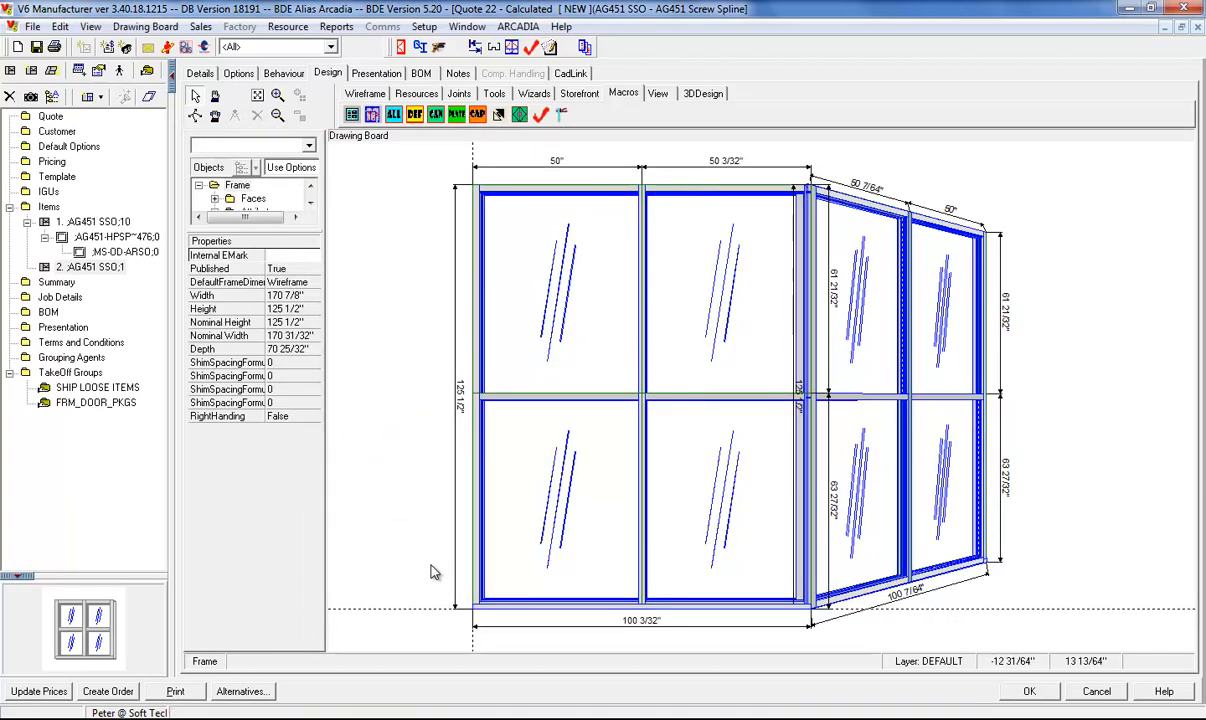
Step: Rotate the faceted frame to examine its corner angle from above, and restore the fitted front view
click(196, 116)
drag(680, 240, 712, 374)
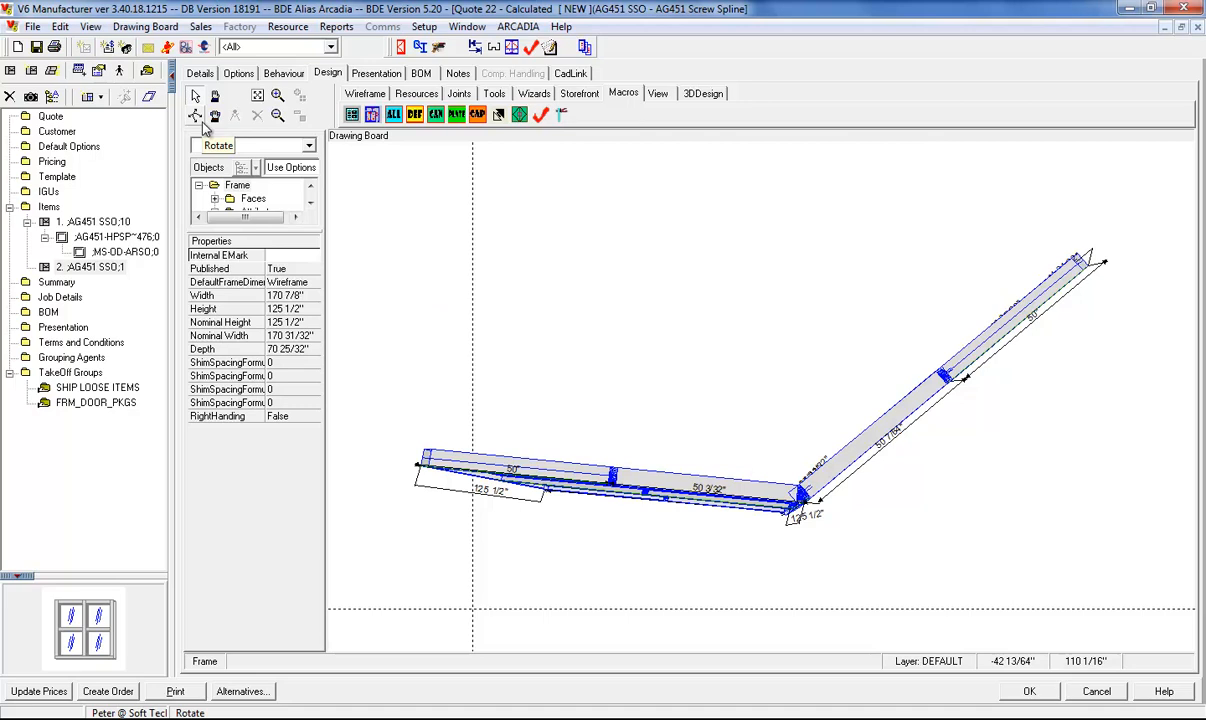
click(259, 95)
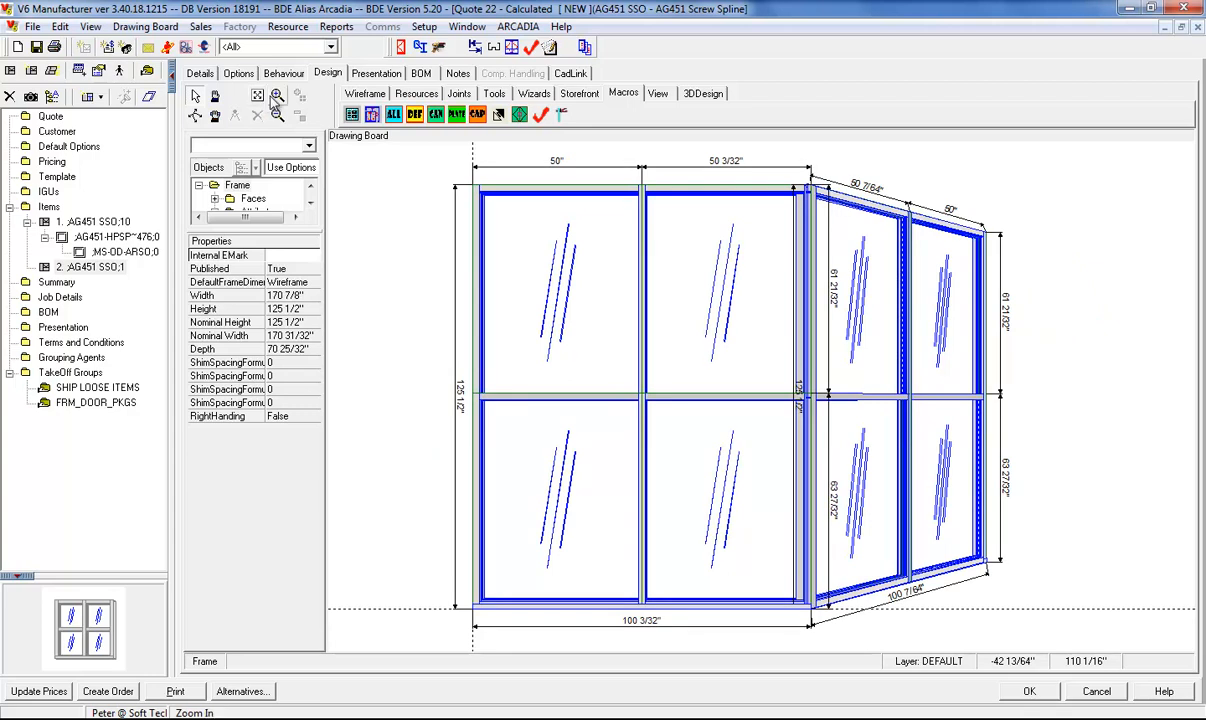
Step: Create CadLink cross-section cut A horizontally through the upper lites across both faces of the frame
click(567, 80)
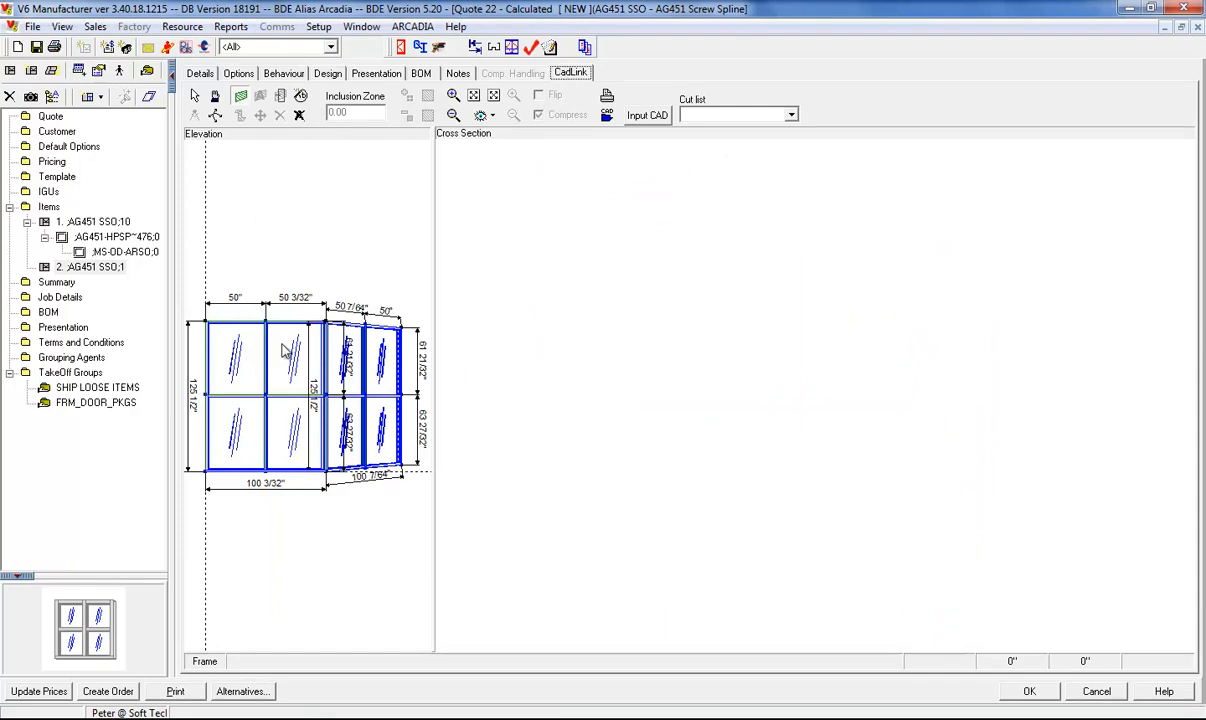
drag(254, 349, 374, 352)
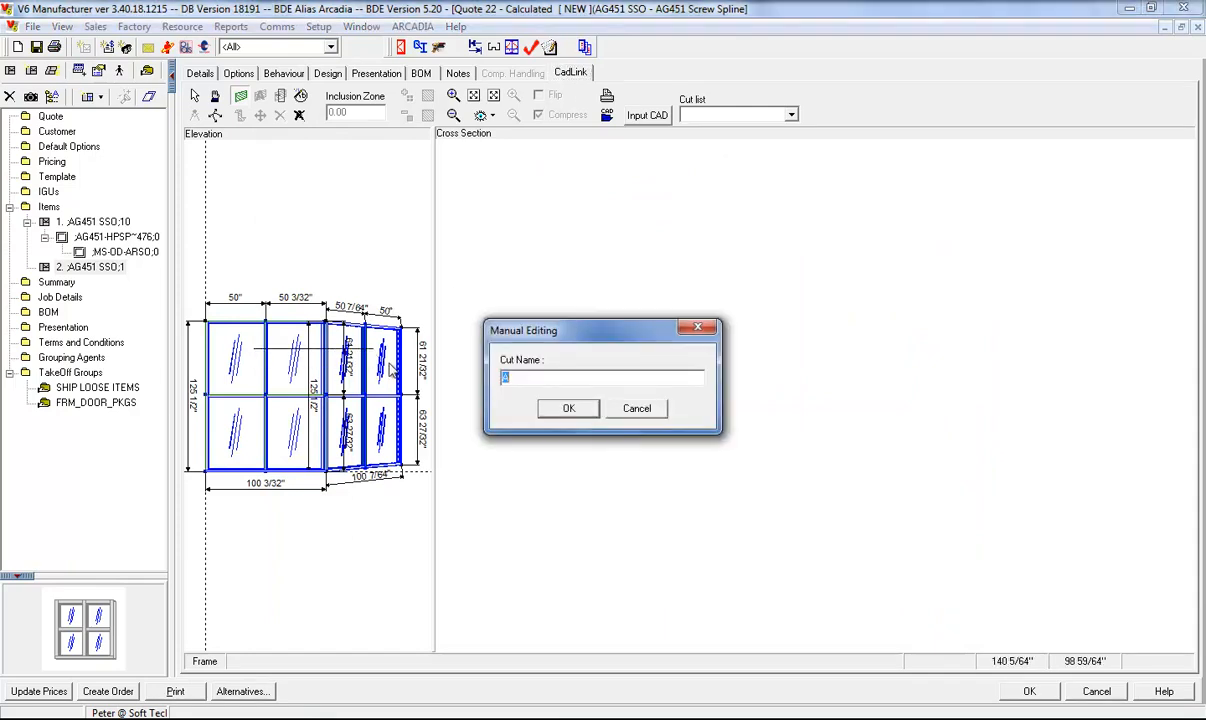
click(568, 408)
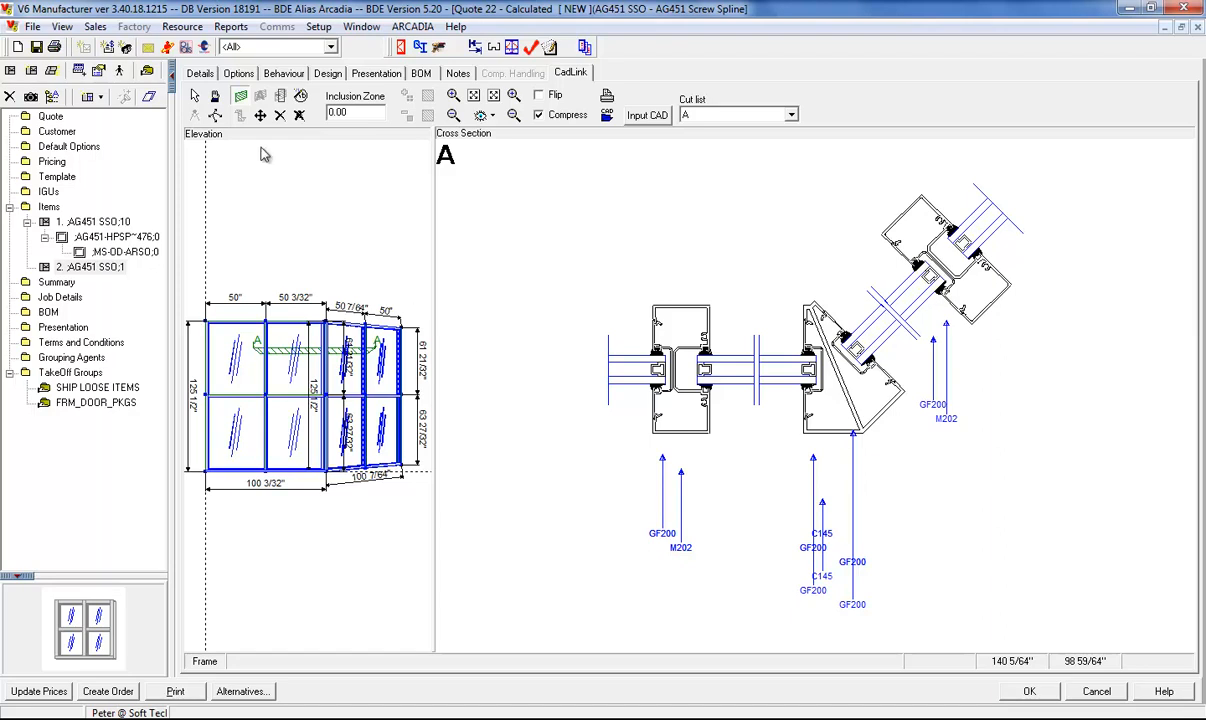
Step: Set the quantity of the second AG451 SSO item to 10 in its details
click(198, 78)
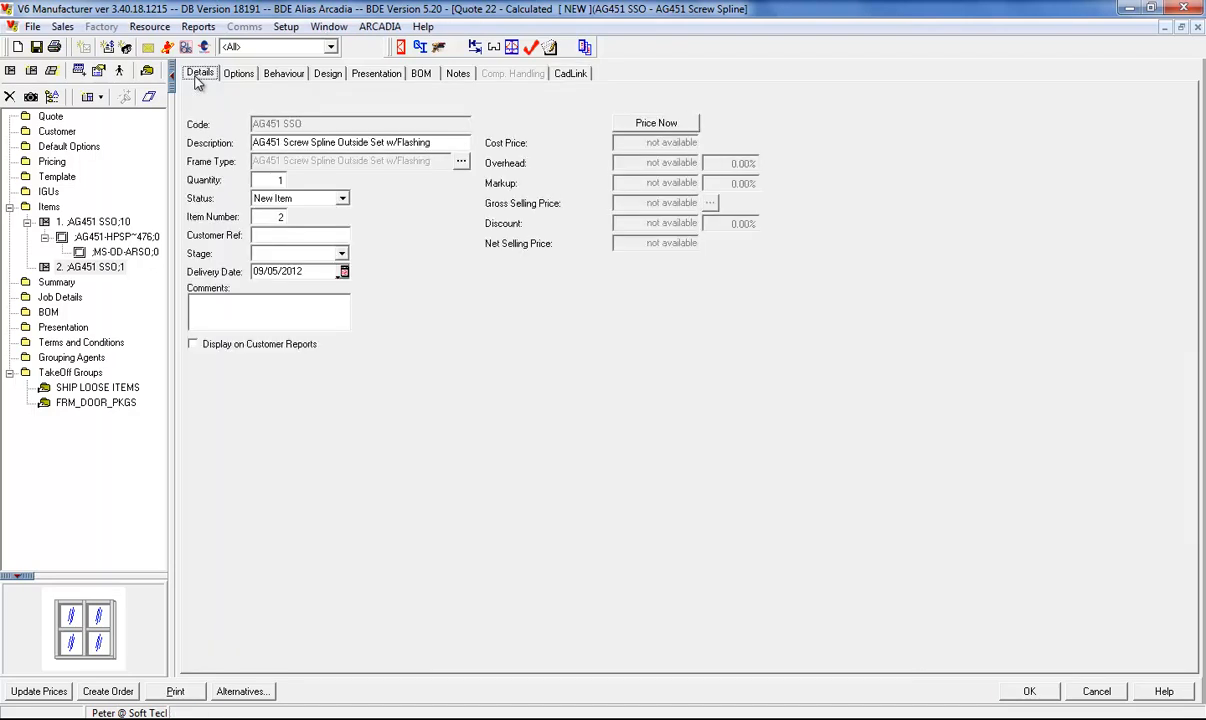
click(278, 180)
text(0)
key(Tab)
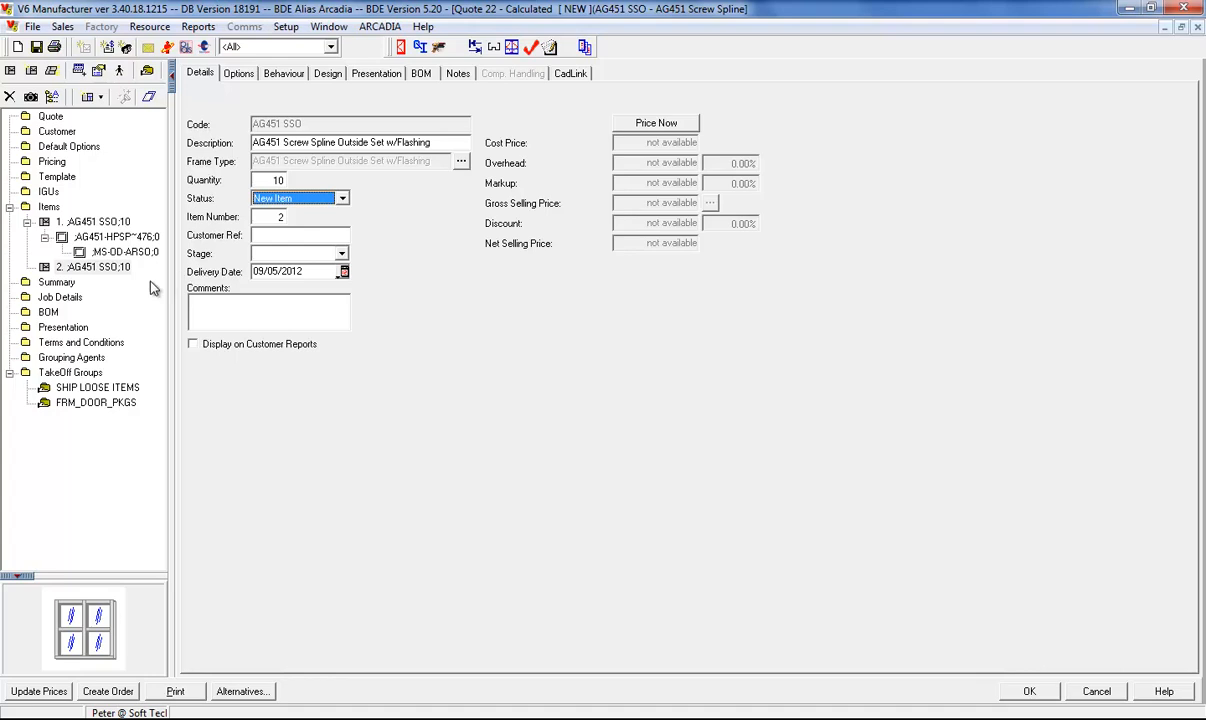
Step: Show the quote summary, and generate previews of the Customer Quote, Hardware List and TakeOff Elevations reports for quote 22
click(58, 297)
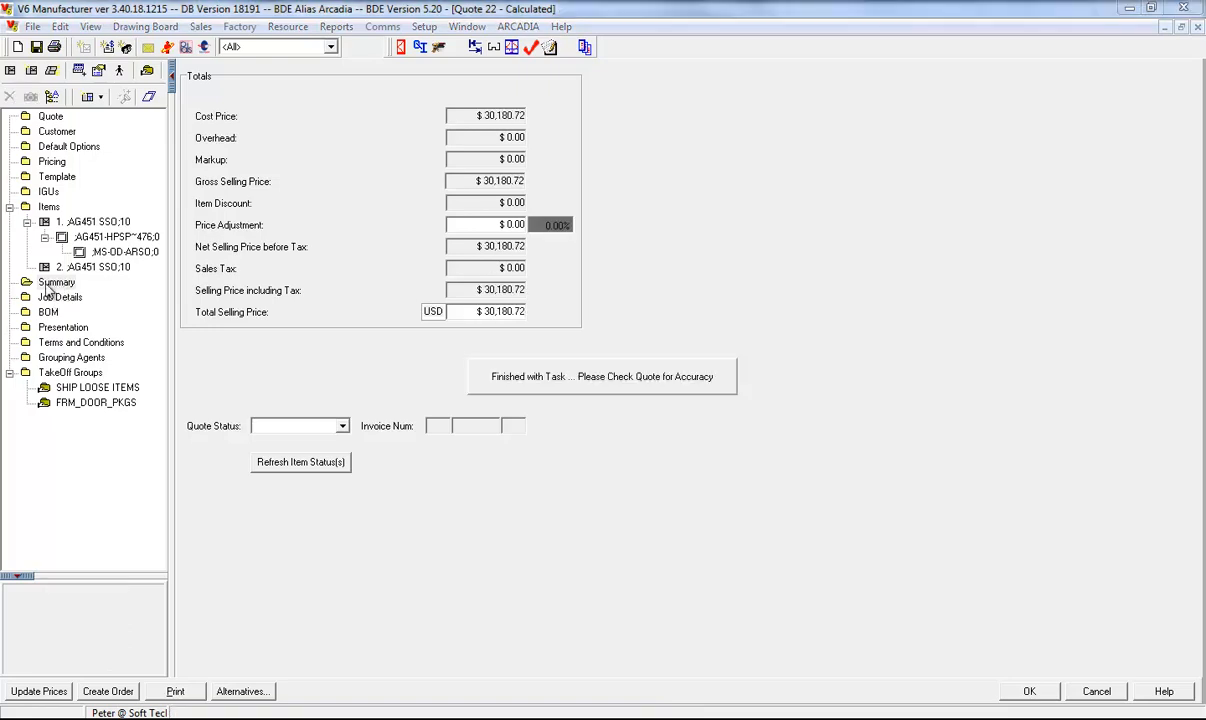
click(46, 285)
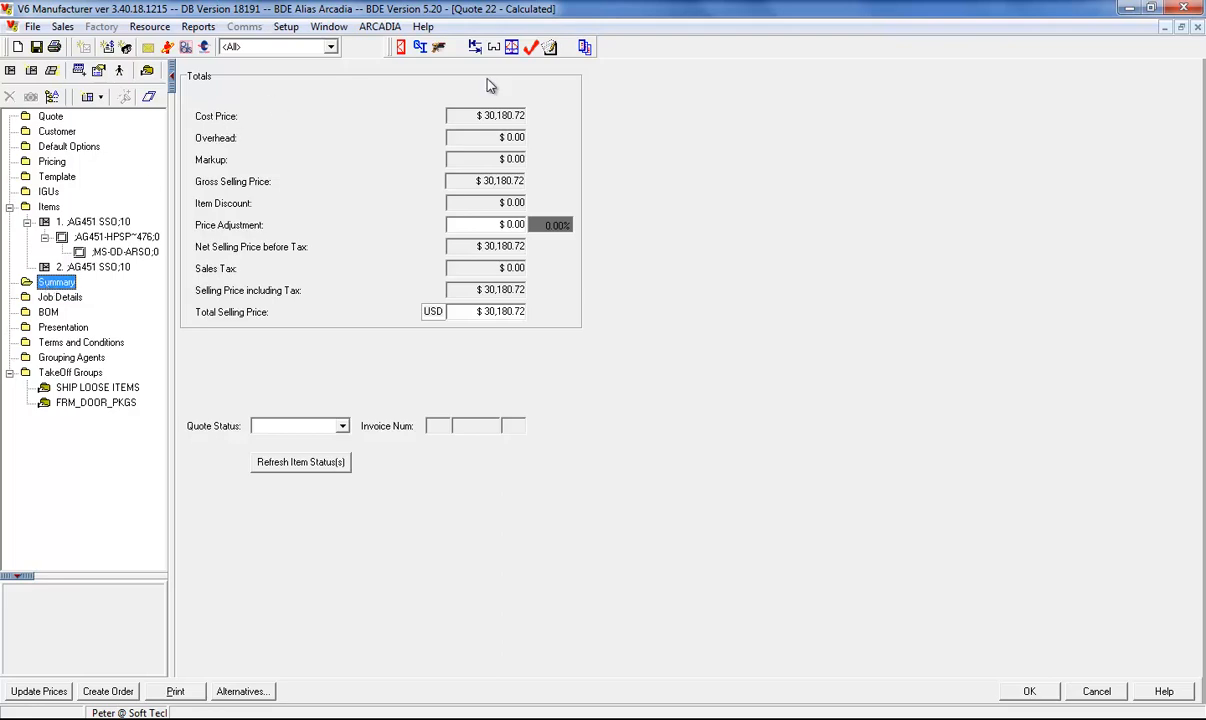
click(585, 48)
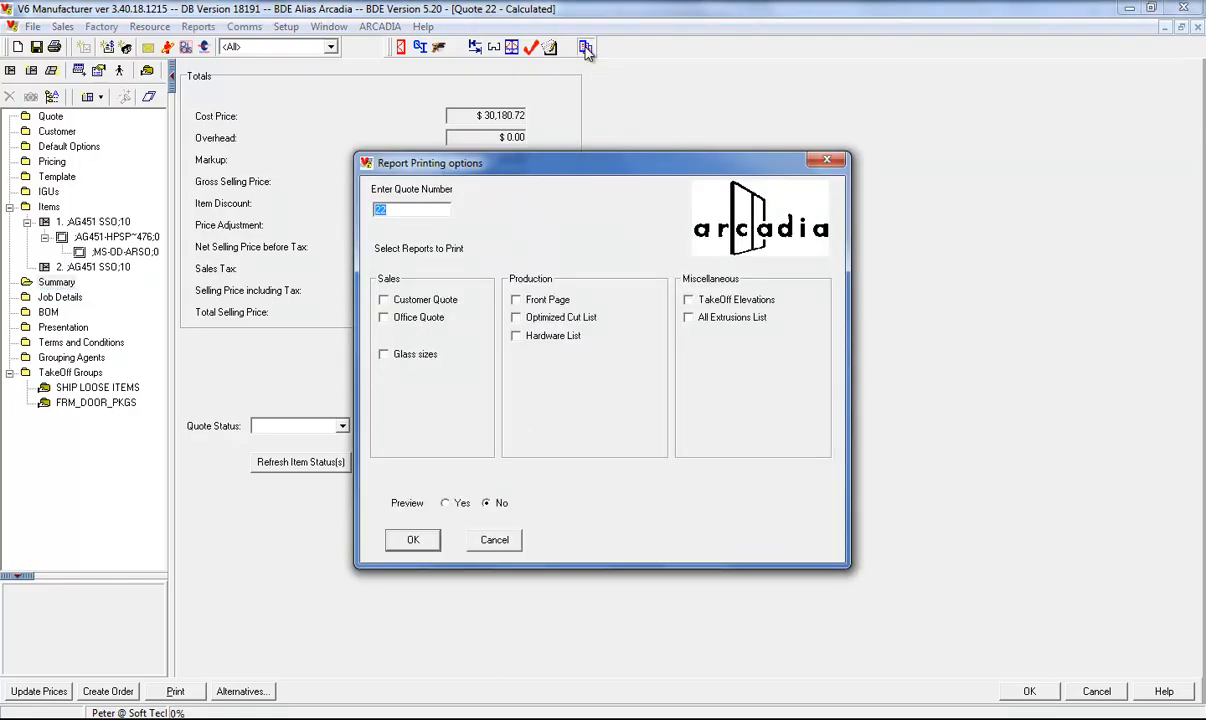
click(423, 308)
click(555, 340)
click(706, 306)
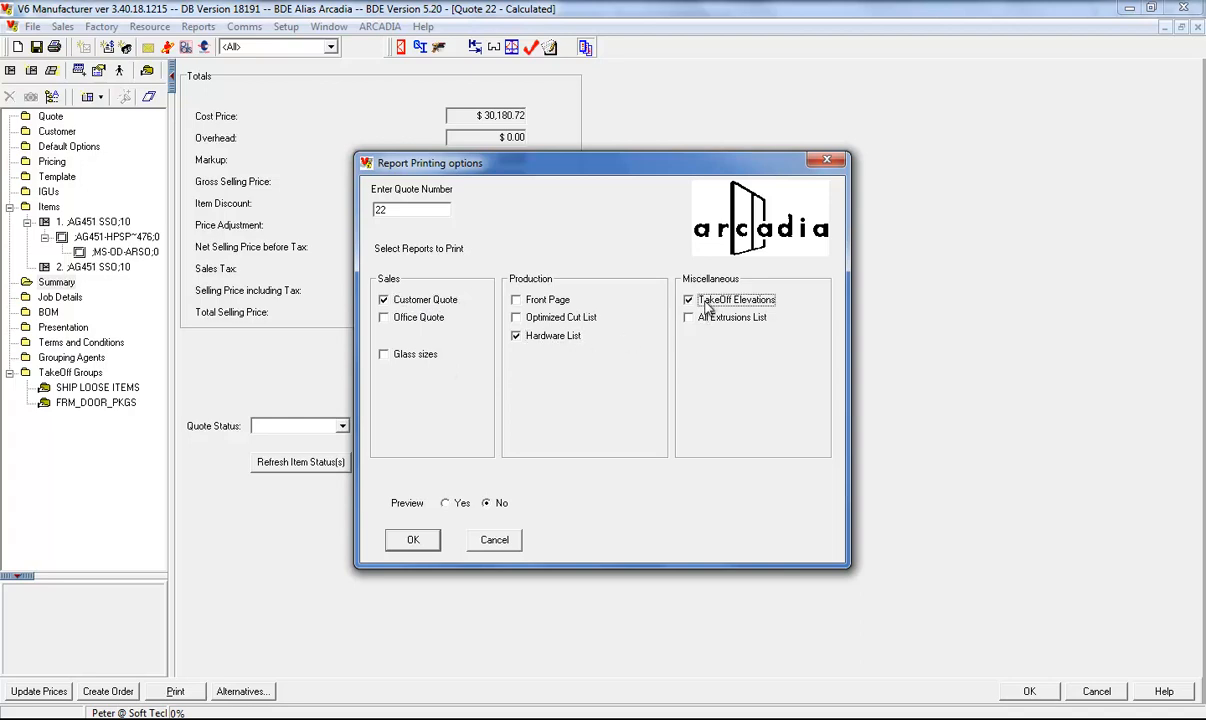
click(447, 506)
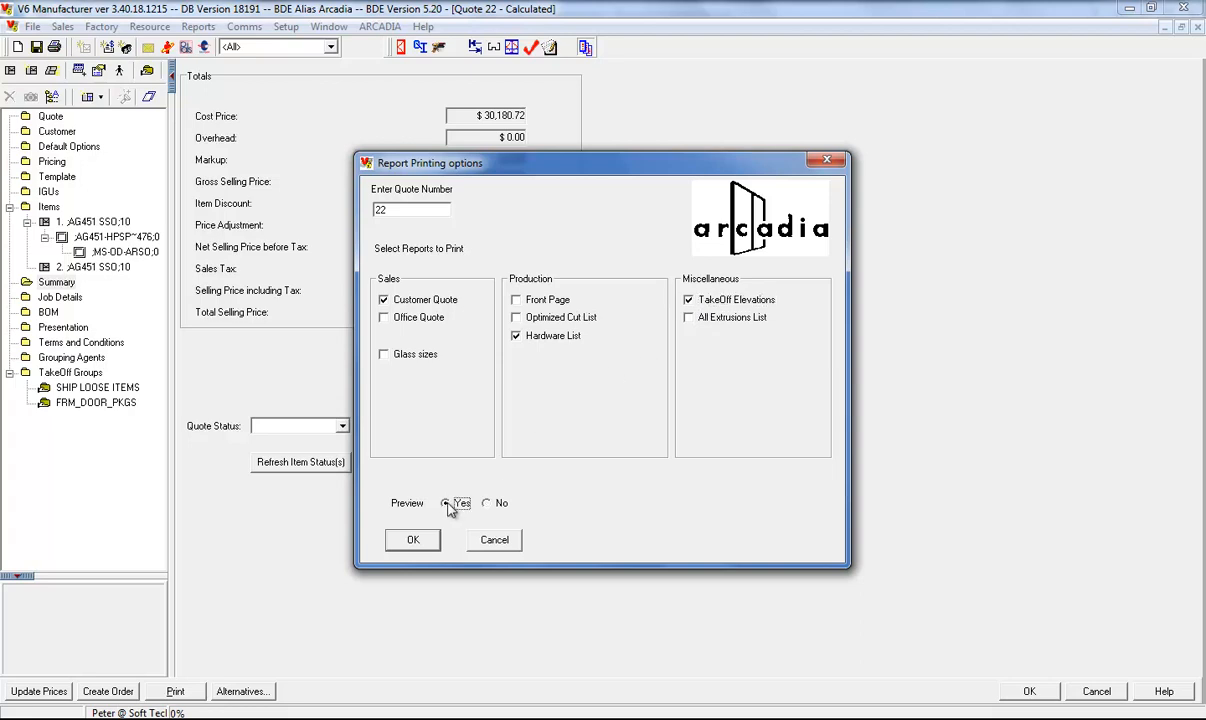
click(413, 542)
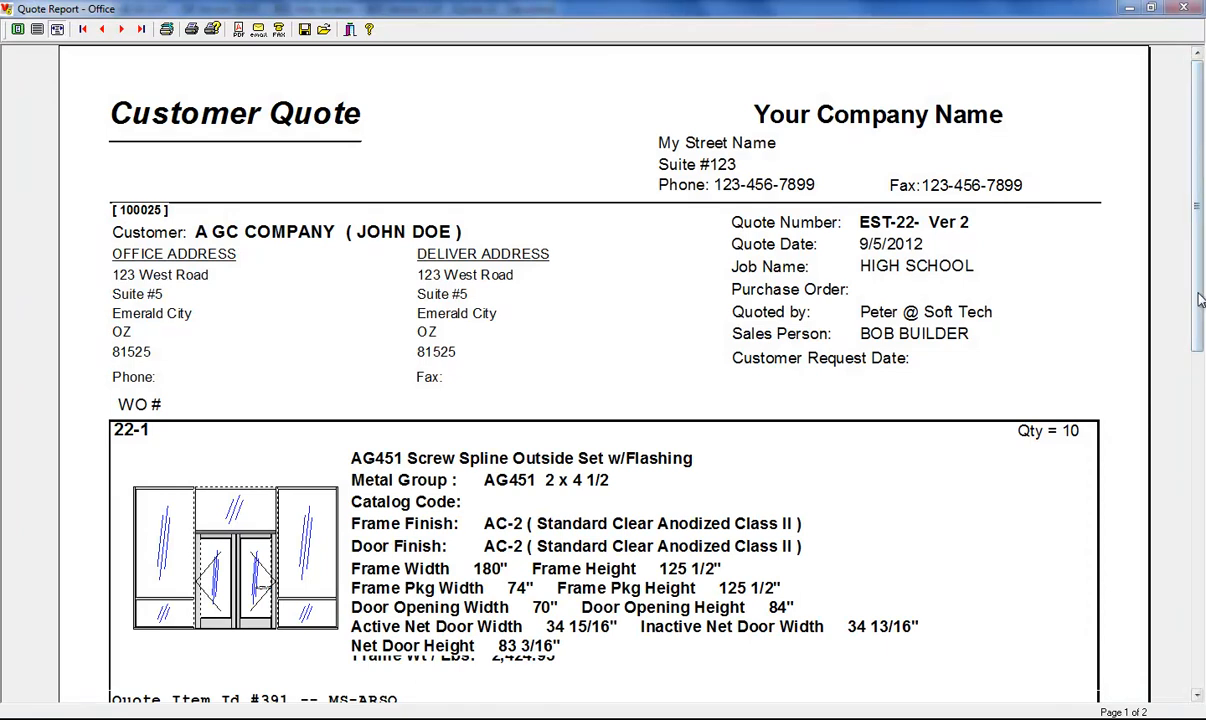
Step: Review both pages of the Customer Quote report preview and close it
mouse_move(1204, 284)
mouse_down()
mouse_move(1204, 604)
mouse_move(1204, 284)
mouse_up()
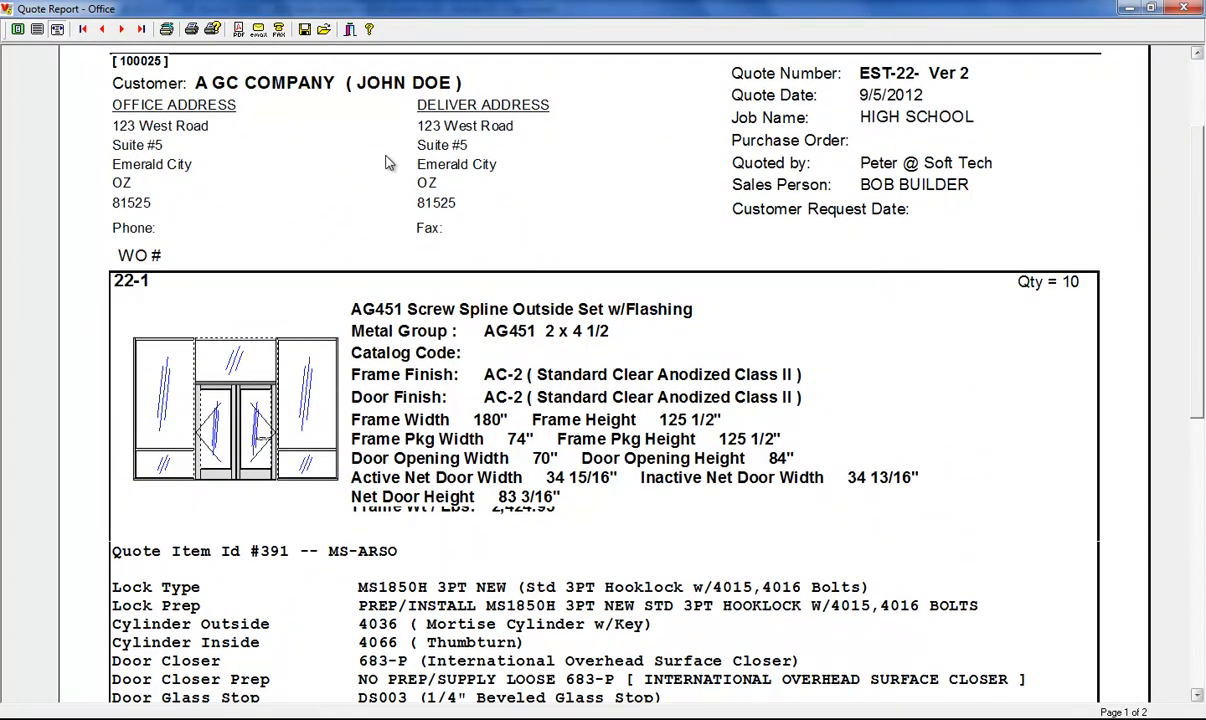
click(120, 30)
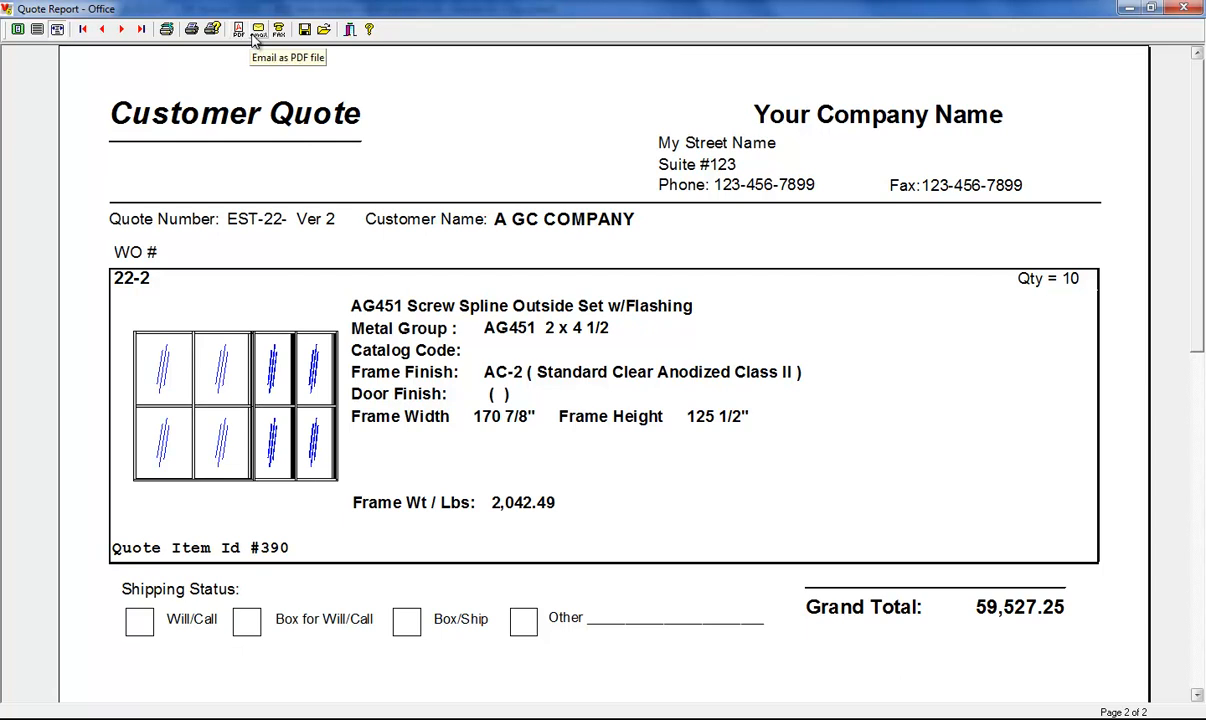
click(352, 31)
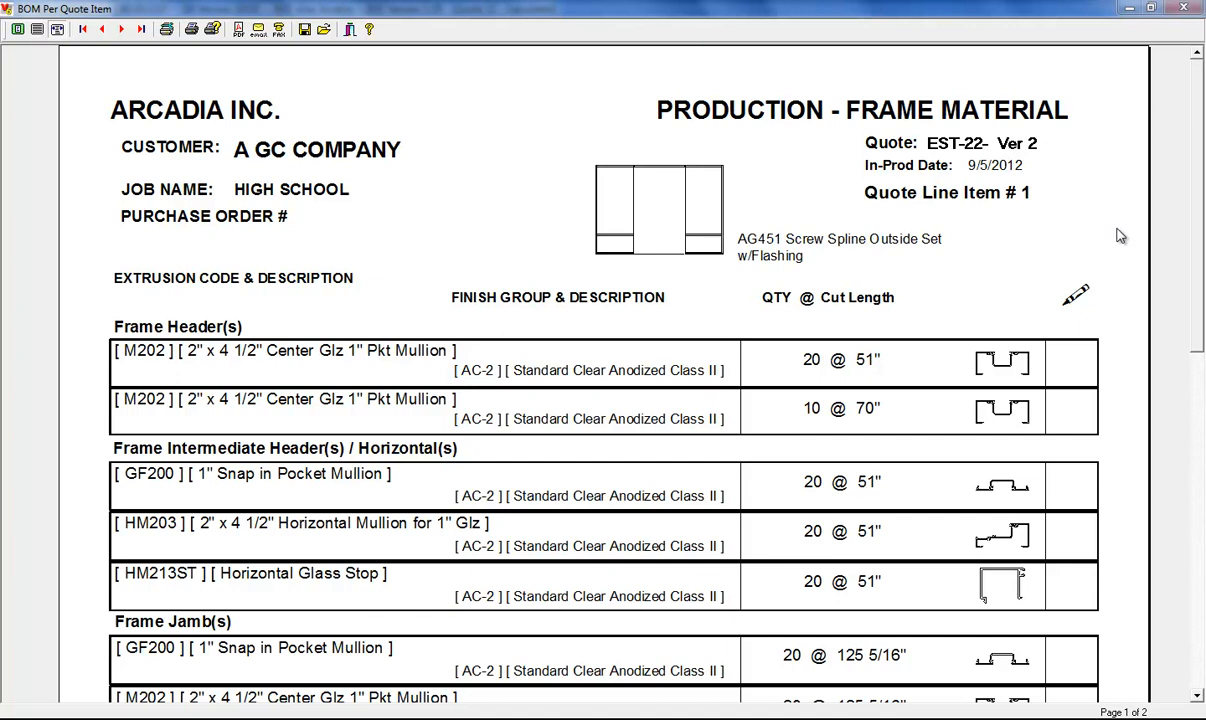
Step: Examine the extrusion cut lists for both line items in the frame material report, and close it and the takeoff elevations preview
scroll(1201, 245, down, 1)
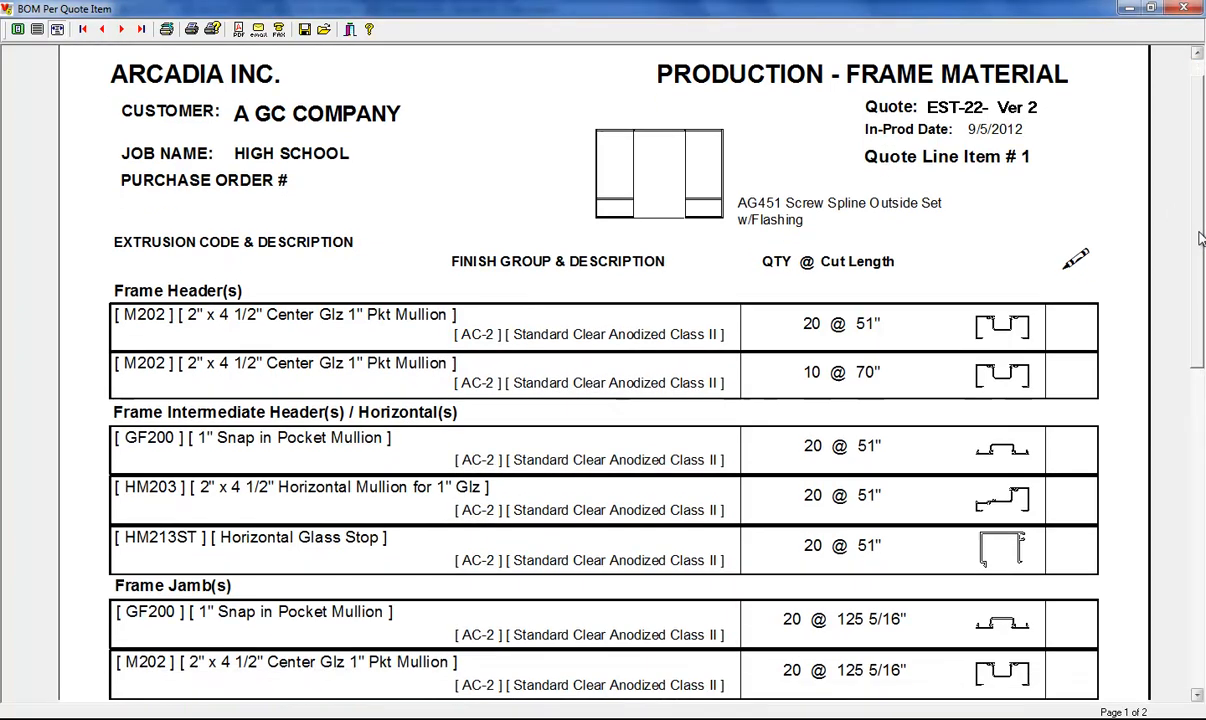
drag(1201, 245, 1203, 555)
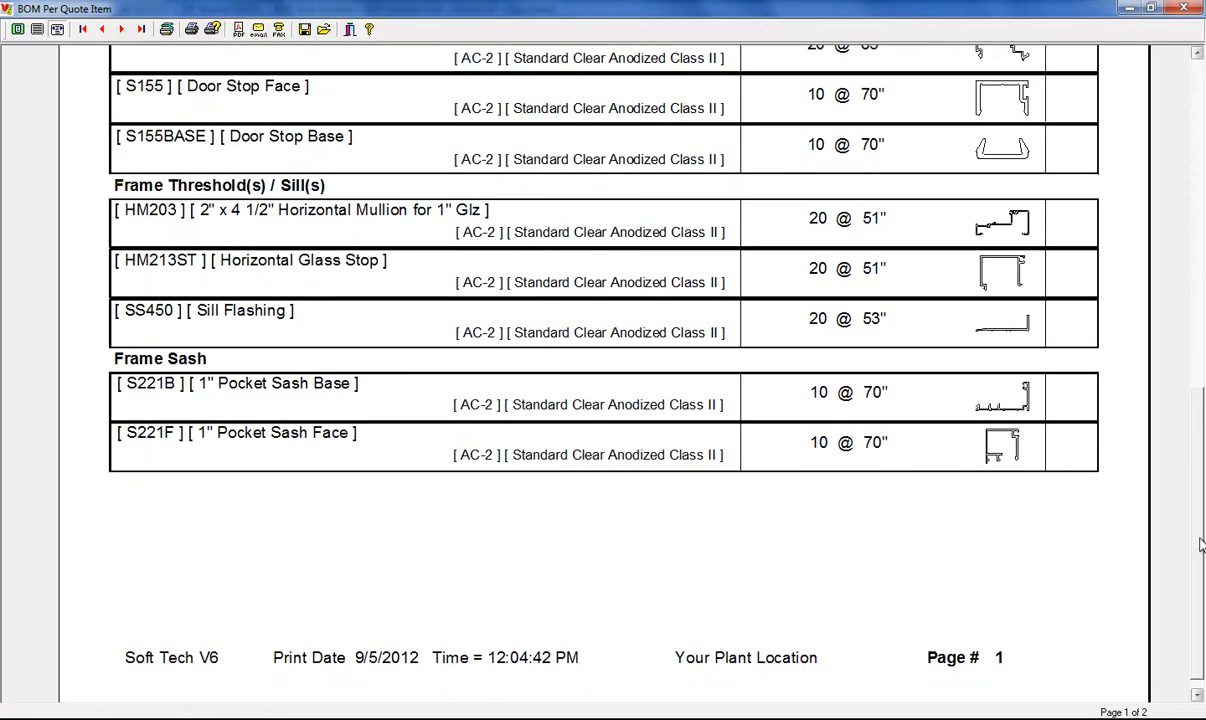
click(121, 30)
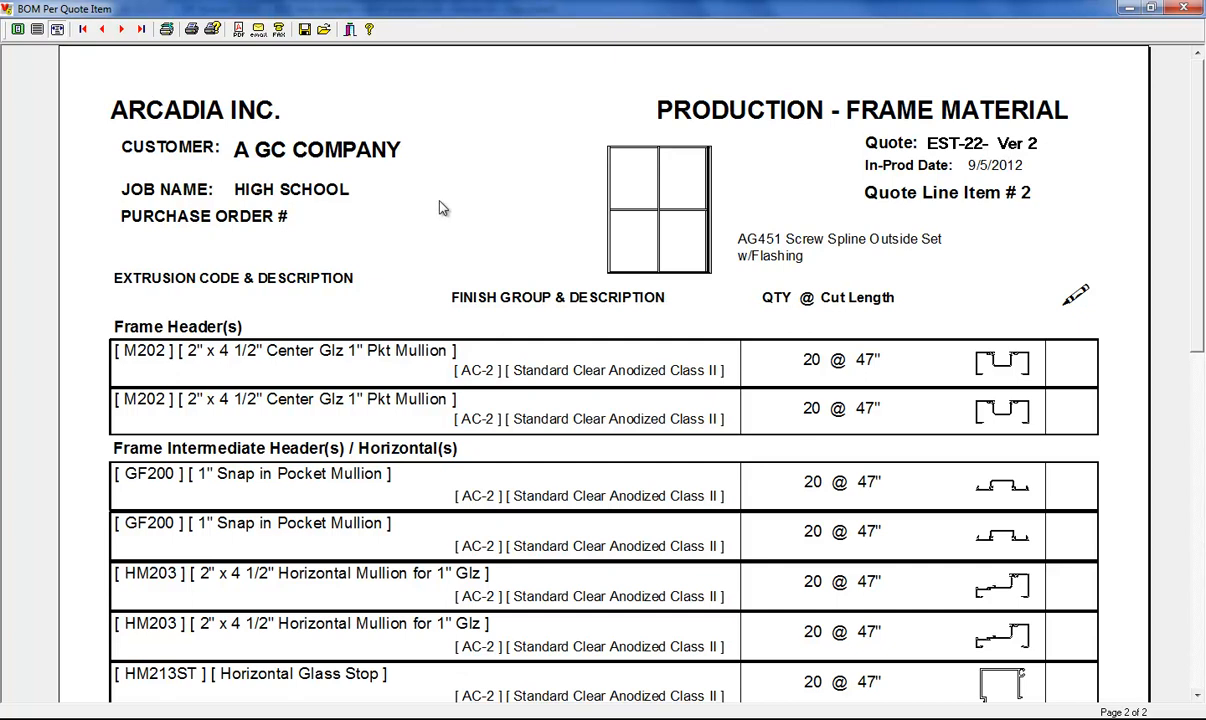
drag(1197, 210, 1204, 563)
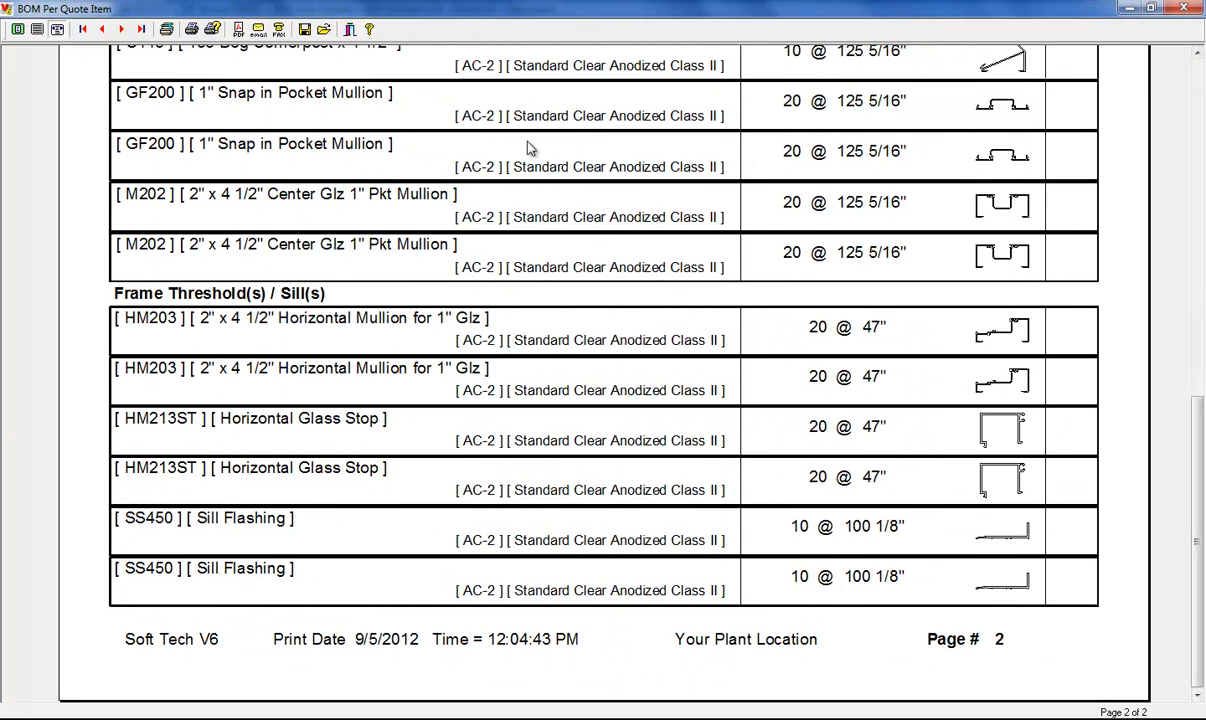
click(350, 31)
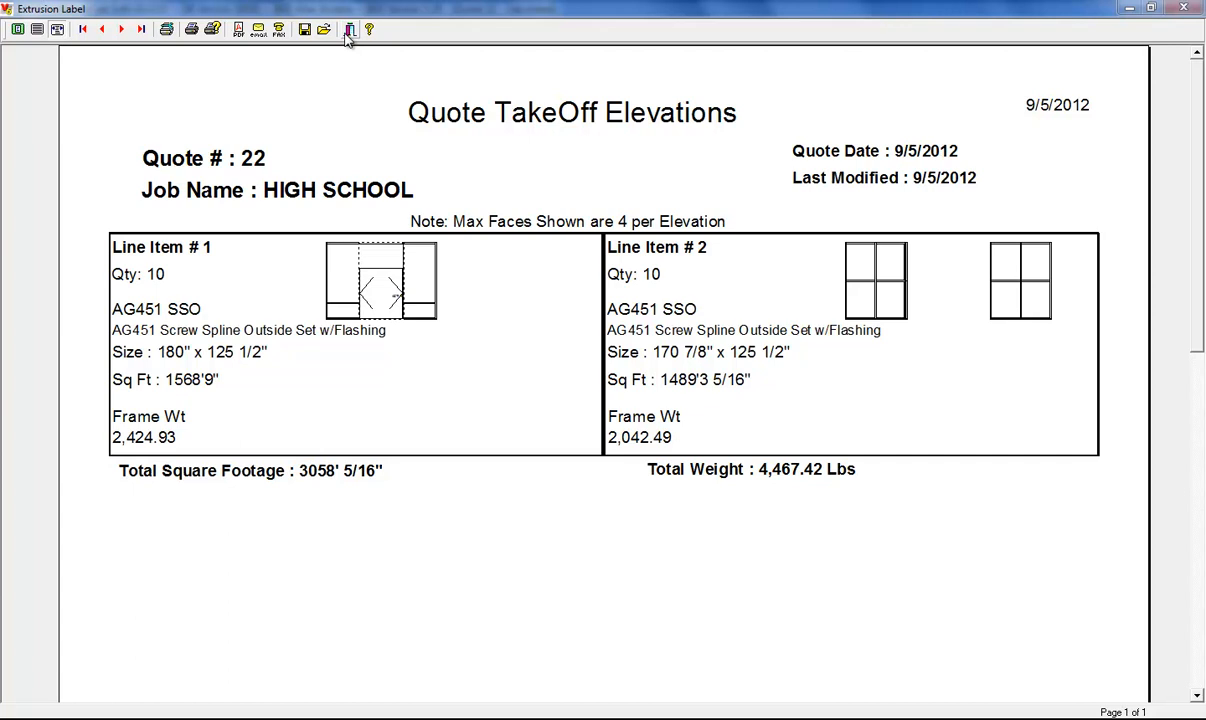
click(350, 30)
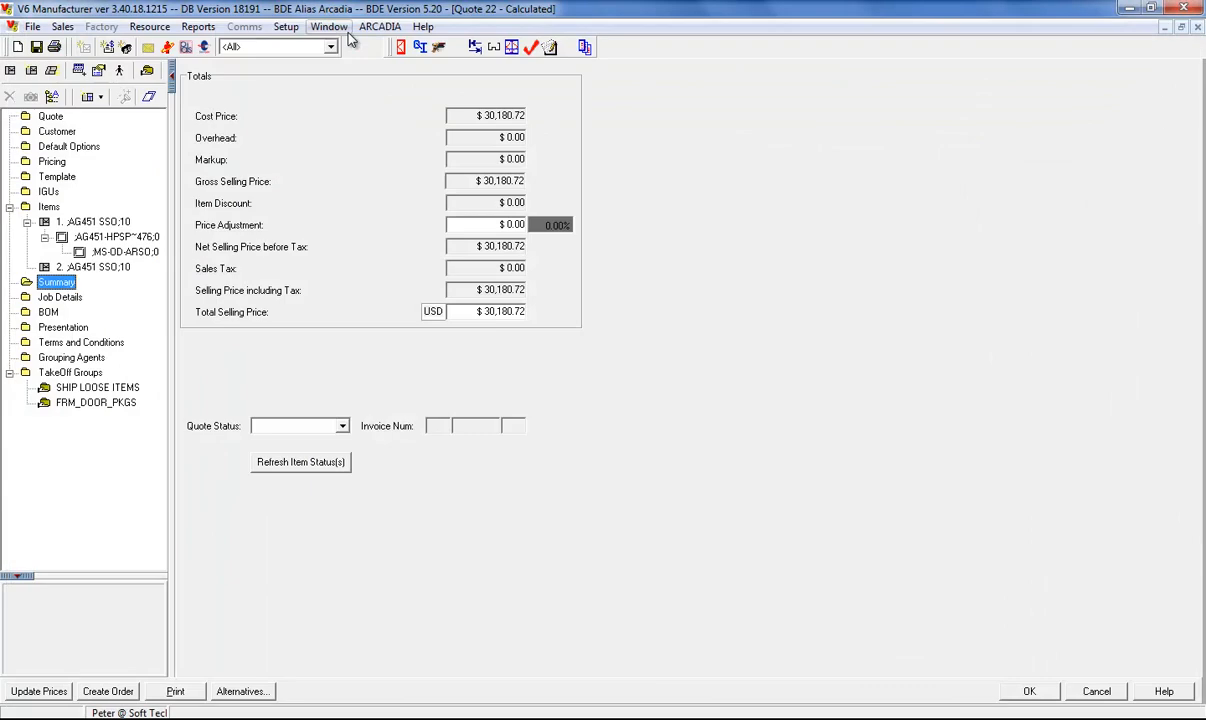